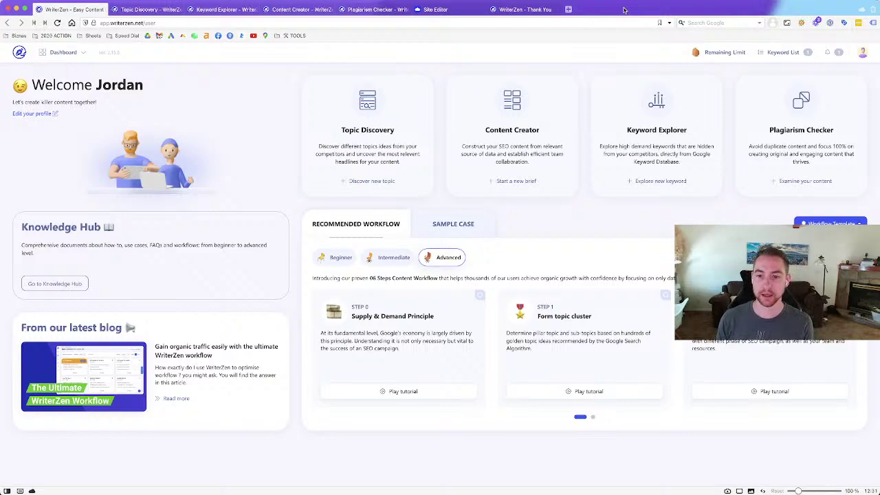
- Search Google for "jarvis" in a new browser tab
left_click(568, 9)
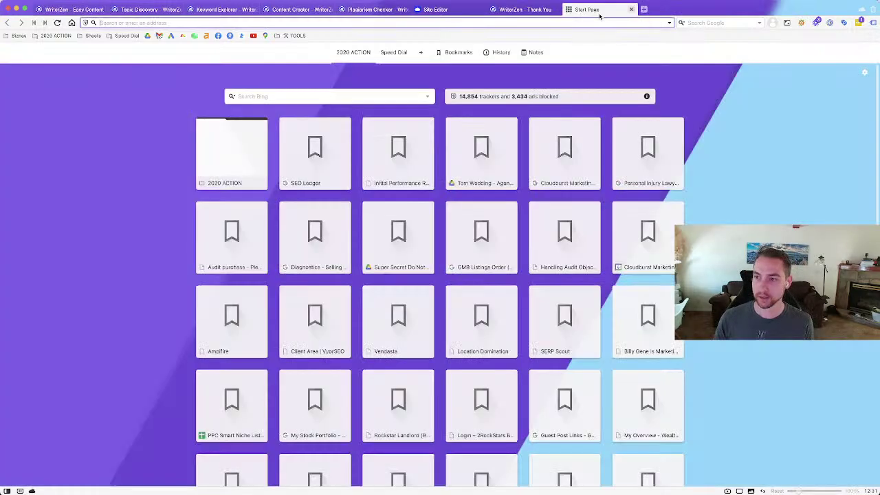
type("jar")
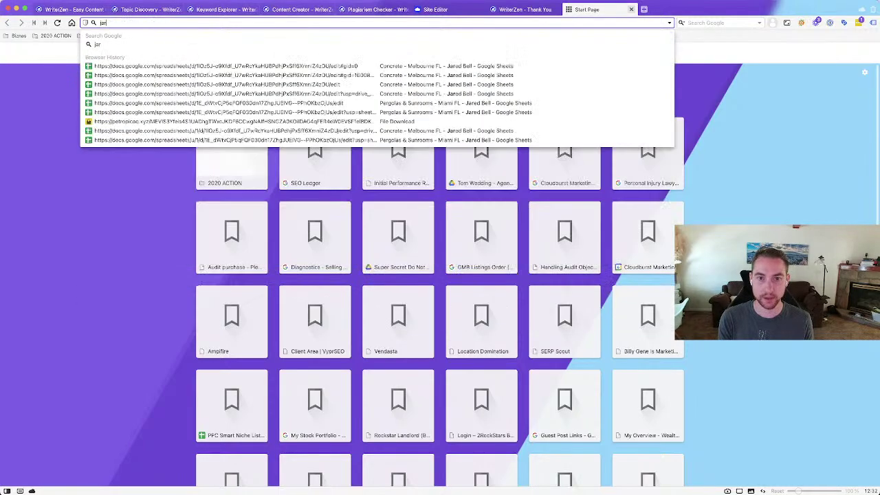
type("vis")
key("Return")
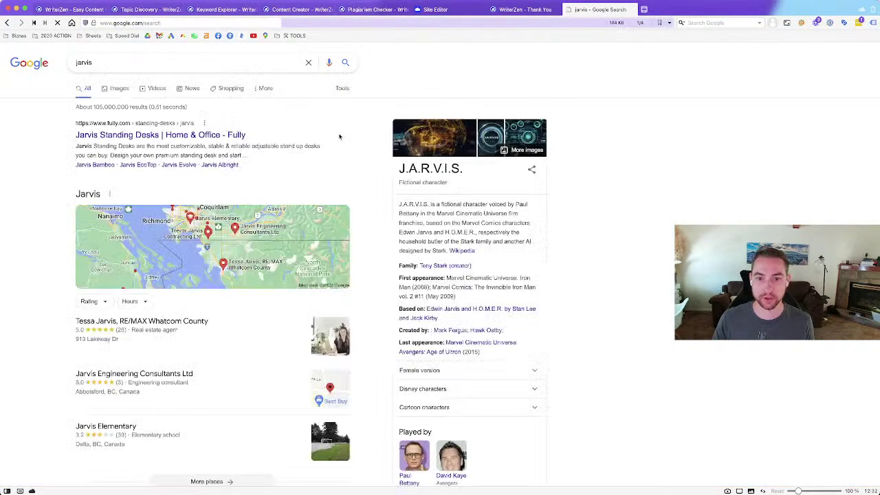
- Try to reach the AI writing tool's website at jarvis.com
left_click(127, 22)
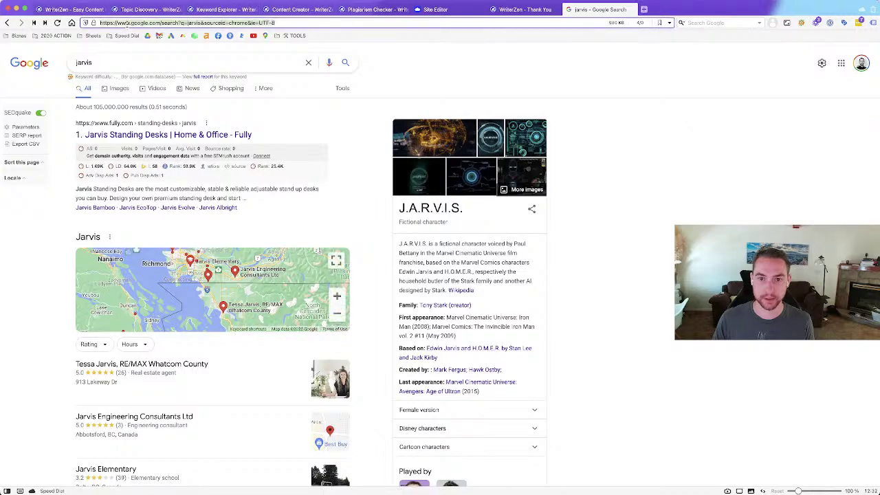
type("jarvis.com")
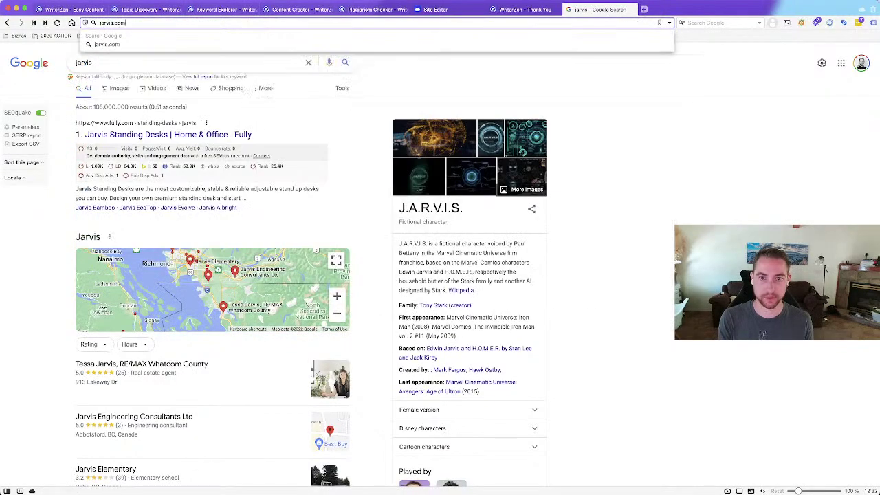
key("Return")
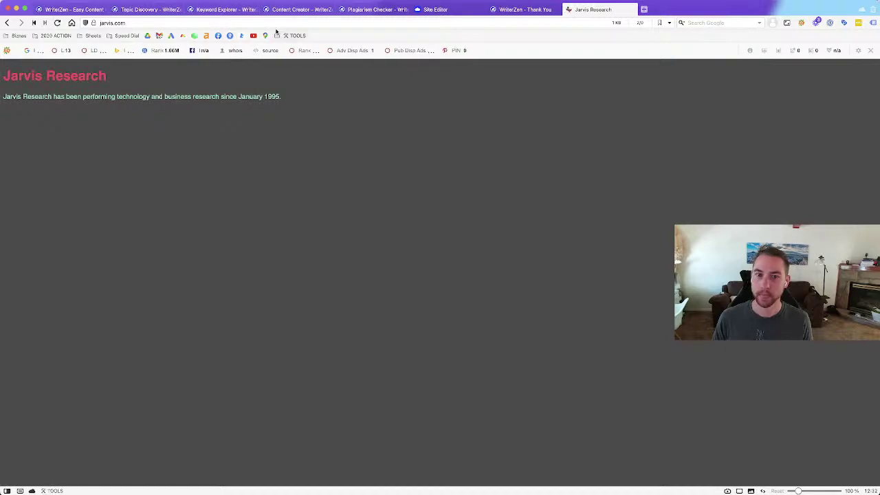
- Change the web address from the .com domain to jarvis.ai and load the site
left_click(164, 23)
left_click(164, 23)
key("BackSpace")
key("BackSpace")
key("BackSpace")
type("ai")
key("Return")
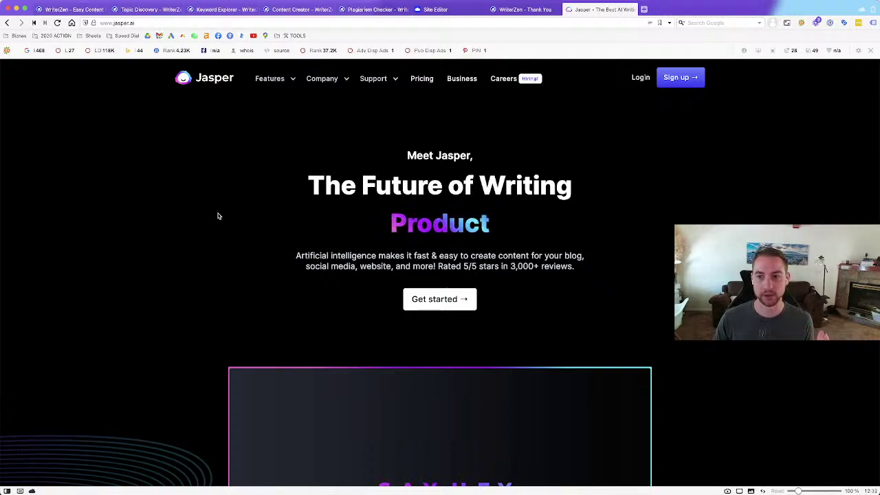
- Hide the SEO toolbar for this domain only and look over the Jasper home page's introduction
left_click(870, 51)
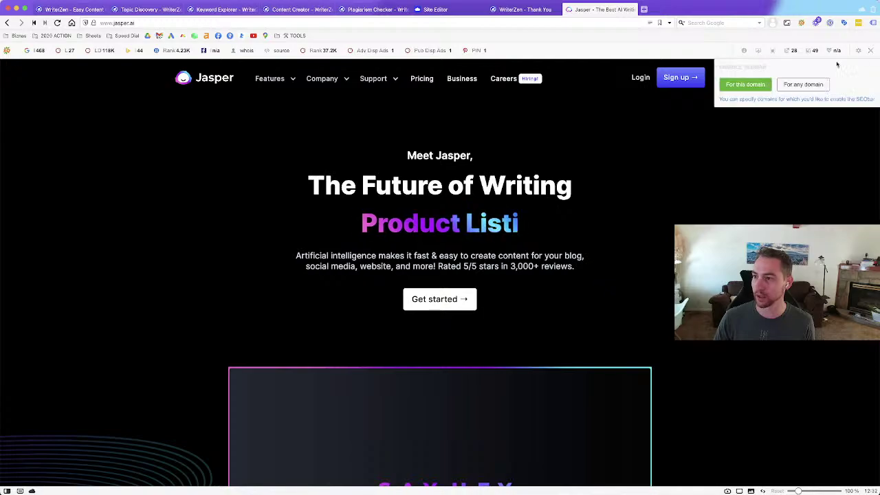
left_click(746, 84)
scroll(726, 184, "down", 2)
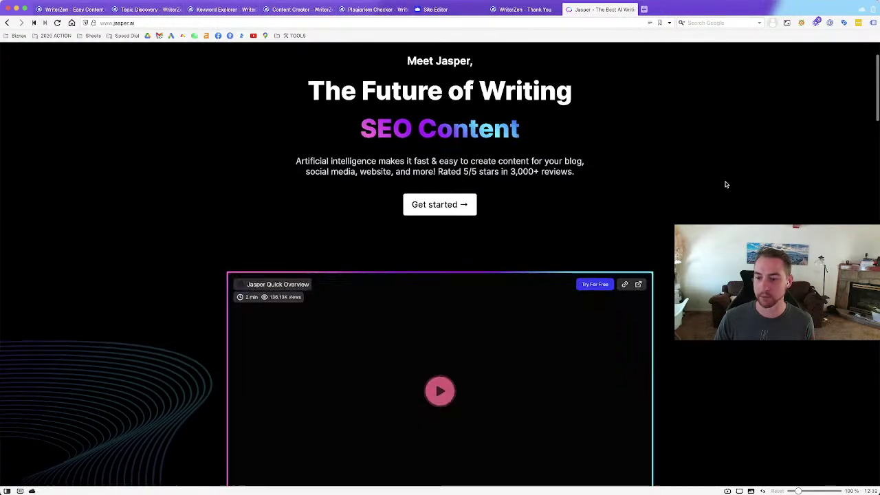
scroll(726, 184, "up", 2)
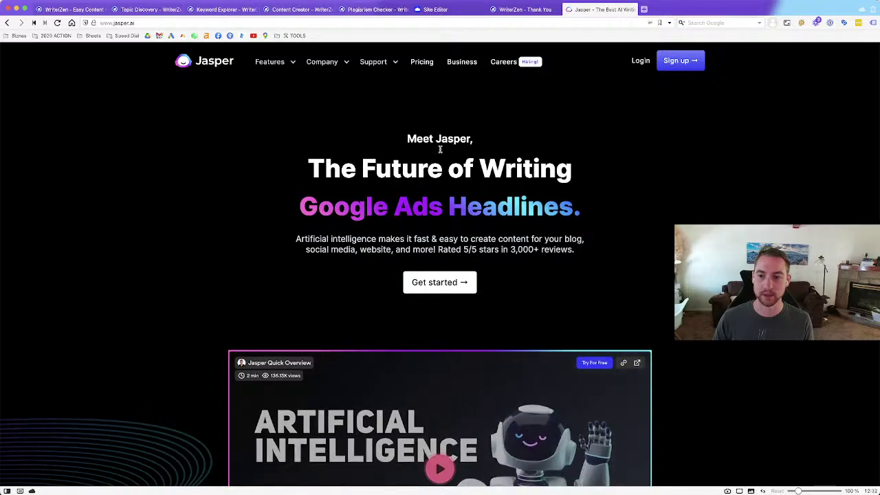
- Return to the WriterZen dashboard and display its list of tools
key("super+1")
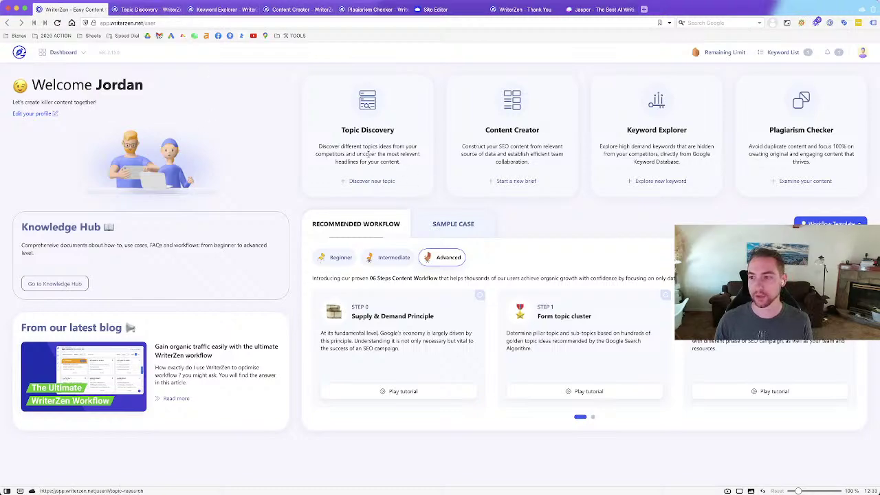
mouse_move(61, 55)
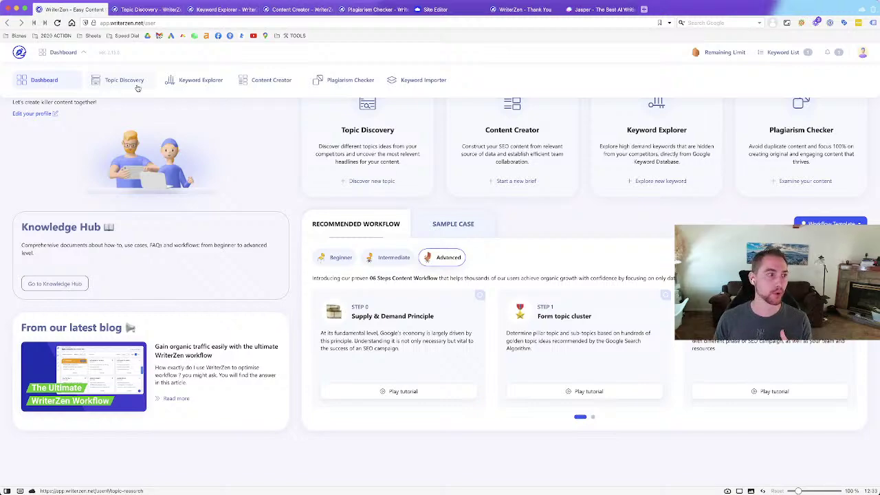
- Review the Topic Discovery results for "chiropractor blaine wa", hiding the main topic's ideas to browse all the topic cards
left_click(139, 8)
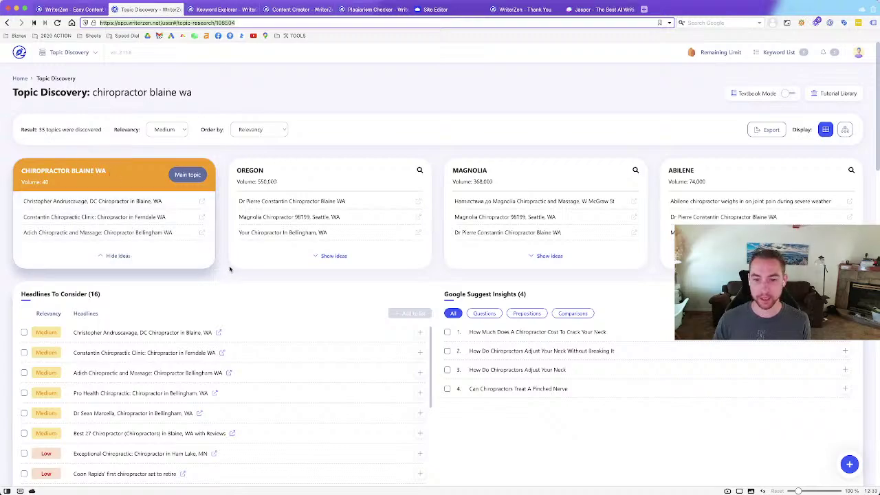
scroll(231, 269, "down", 1)
scroll(230, 269, "up", 1)
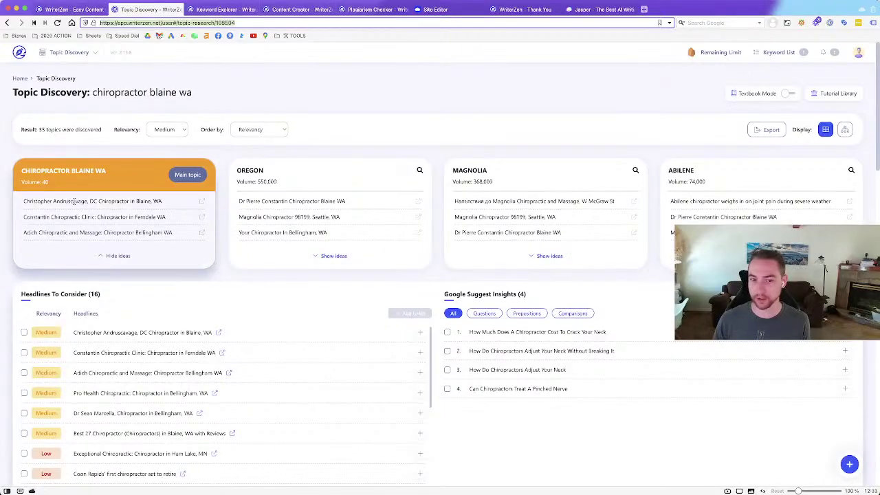
left_click(111, 255)
scroll(183, 263, "down", 1)
scroll(183, 263, "down", 8)
scroll(183, 263, "down", 3)
scroll(183, 263, "down", 2)
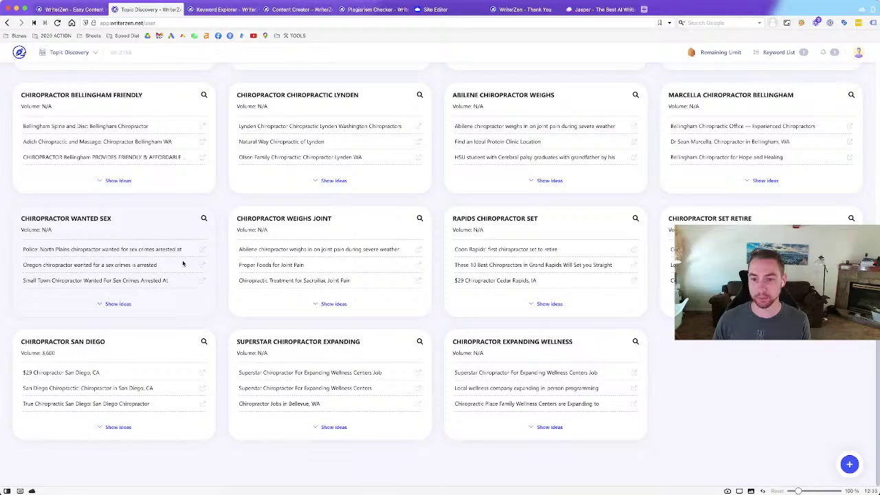
scroll(183, 263, "up", 10)
- Look over the Blaine Chiropractic and Massage home page in the Cloudi site editor and return to WriterZen's Topic Discovery results
left_click(440, 9)
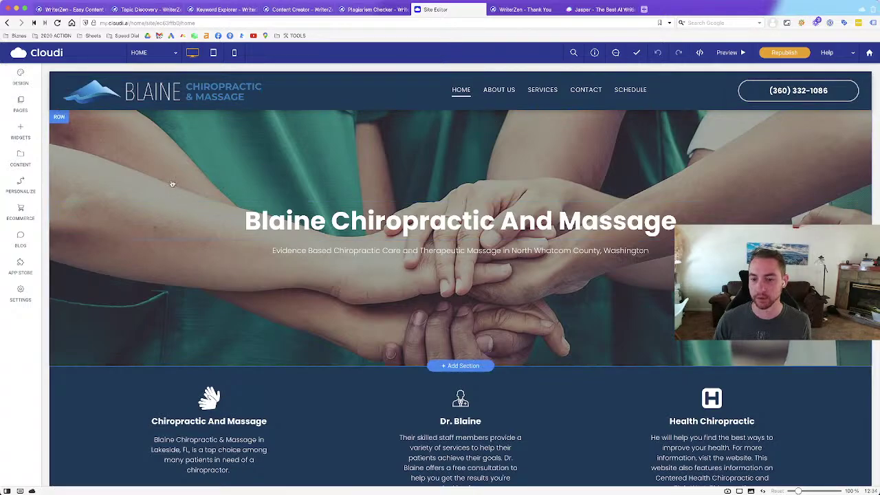
scroll(172, 185, "down", 10)
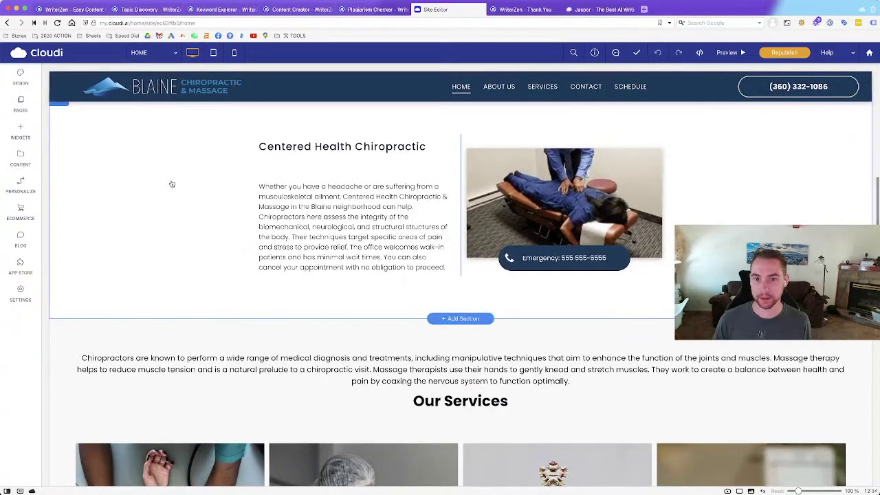
scroll(161, 200, "up", 10)
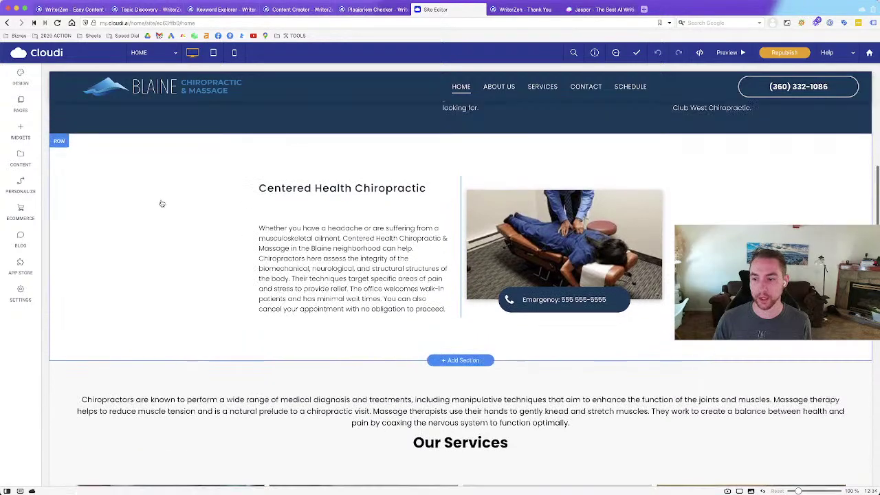
left_click(87, 14)
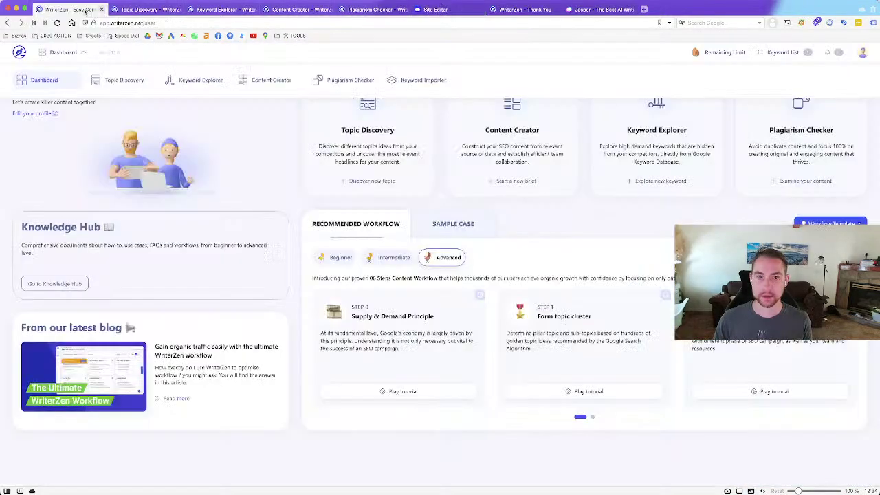
left_click(143, 10)
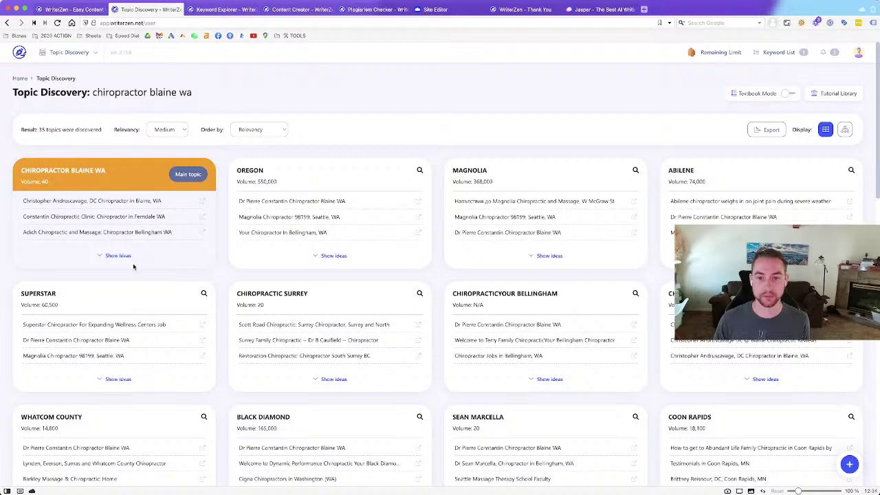
- Examine the Keyword Explorer report for "chiropractor blaine wa", including the search volume chart, keyword table and total search volume
left_click(226, 9)
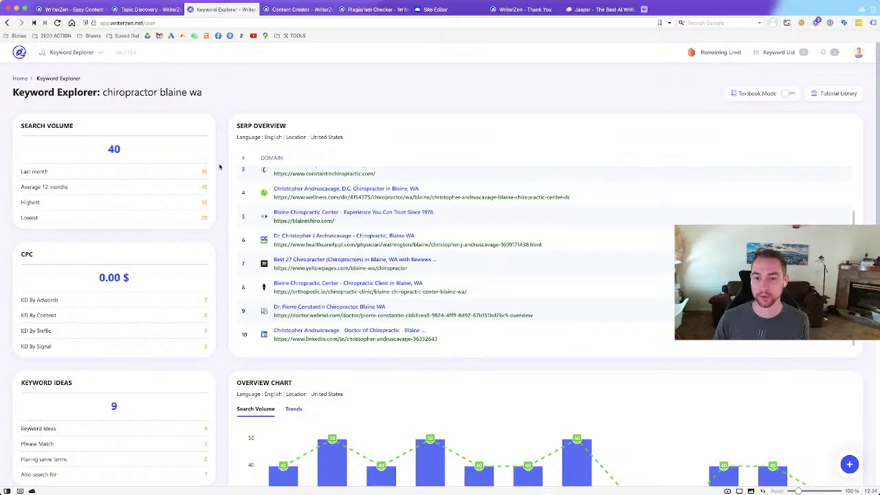
scroll(220, 158, "down", 1)
scroll(220, 166, "down", 2)
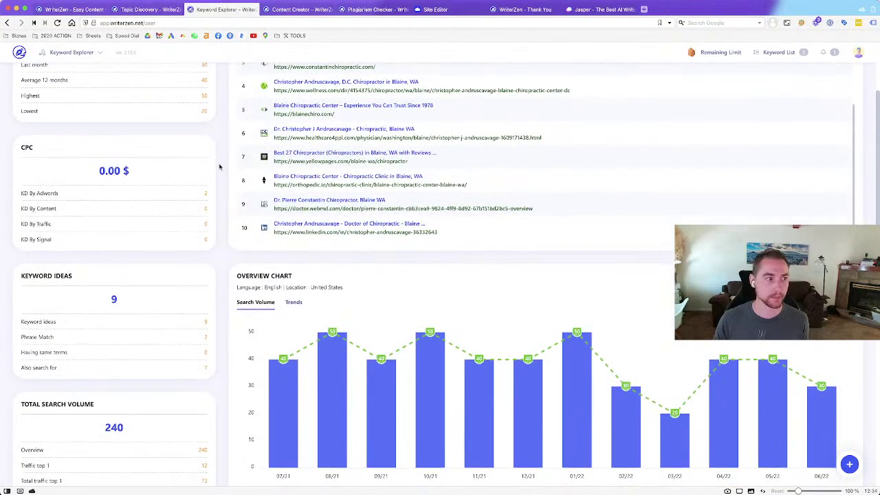
scroll(205, 234, "down", 10)
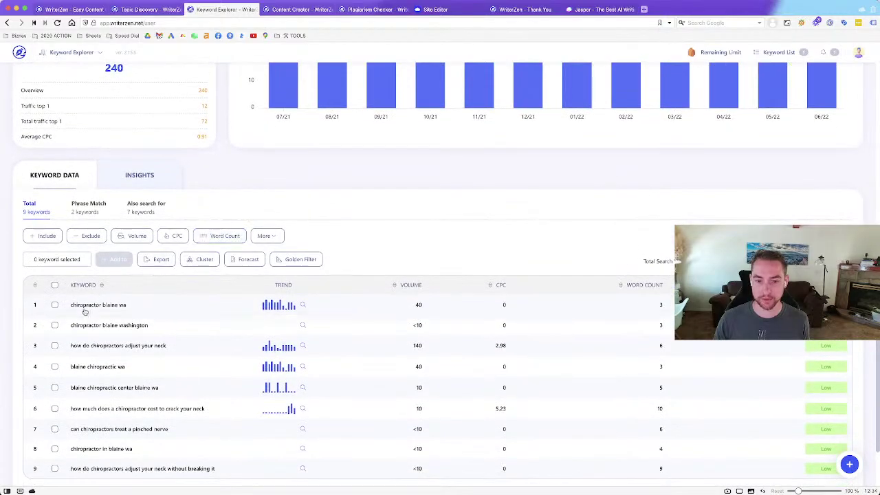
scroll(393, 217, "down", 1)
scroll(393, 217, "up", 3)
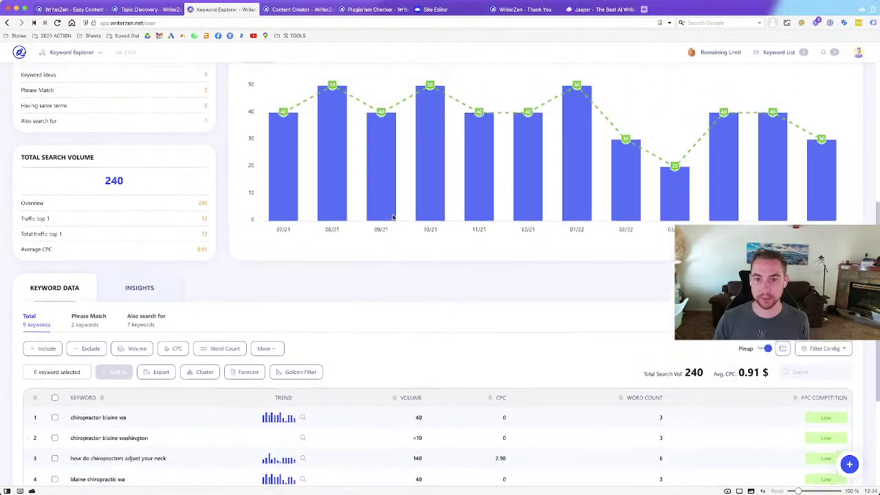
scroll(393, 218, "down", 5)
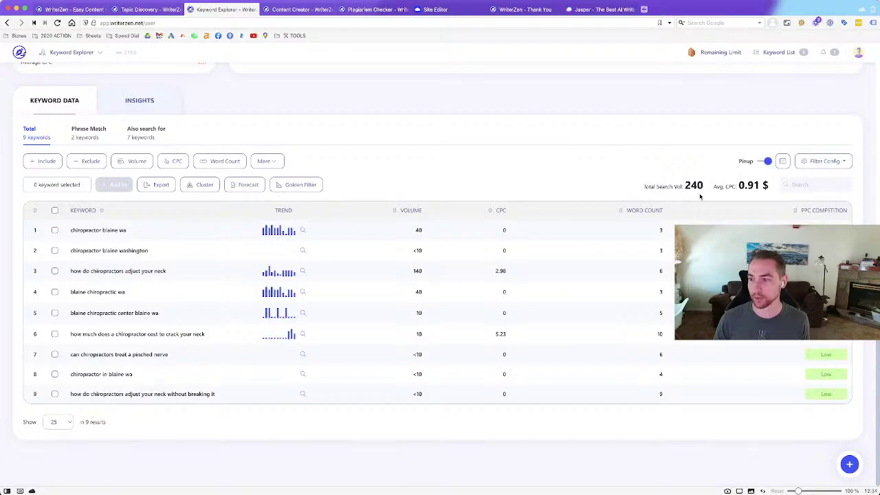
left_click_drag(686, 185, 706, 184)
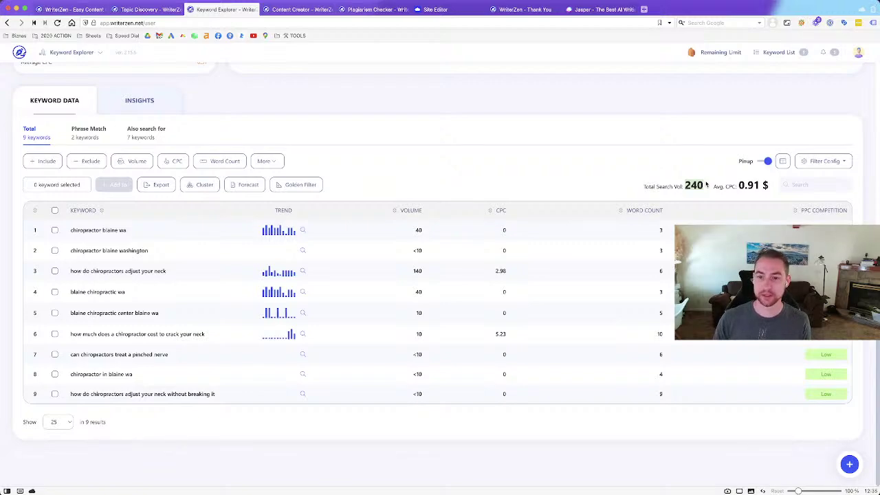
left_click(131, 230)
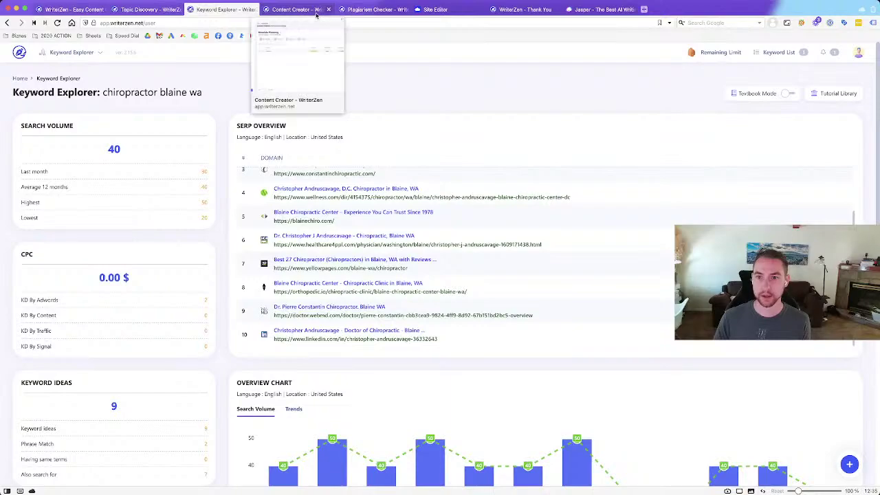
- Inspect the filter and clustering options above the keyword table and check the Insights view before returning to the keyword data
scroll(297, 128, "down", 1)
scroll(298, 129, "down", 6)
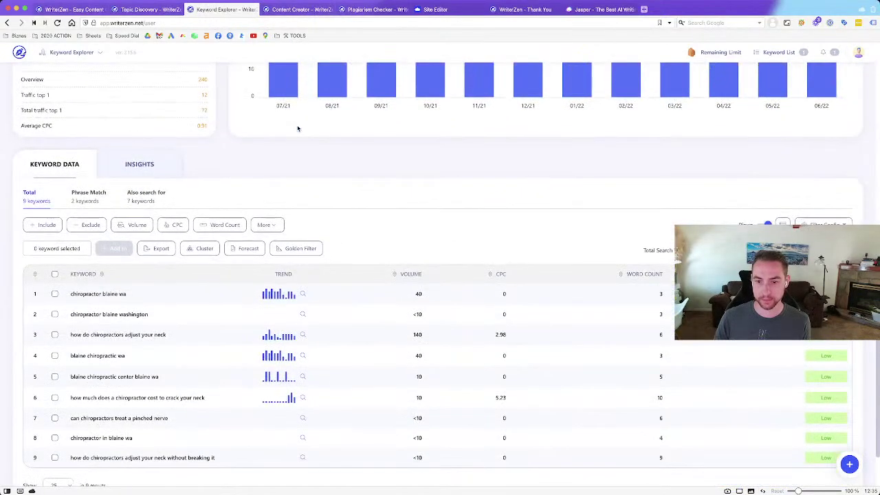
left_click(296, 251)
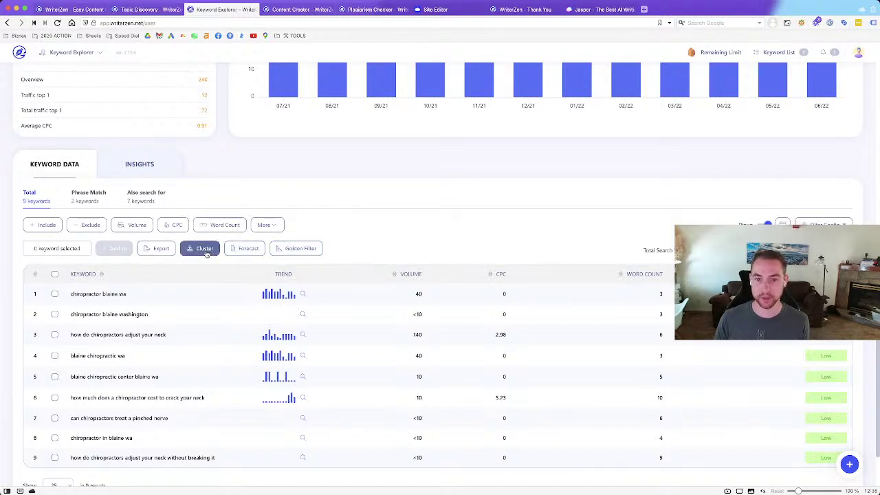
left_click(222, 225)
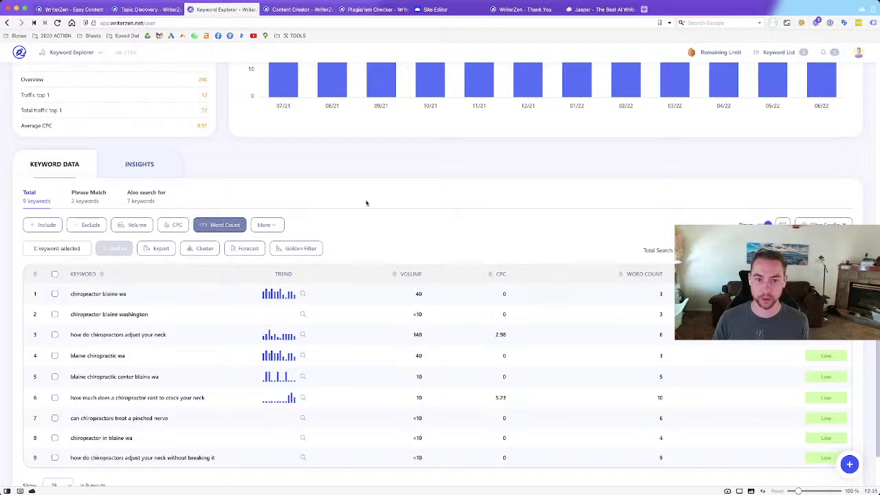
left_click(162, 167)
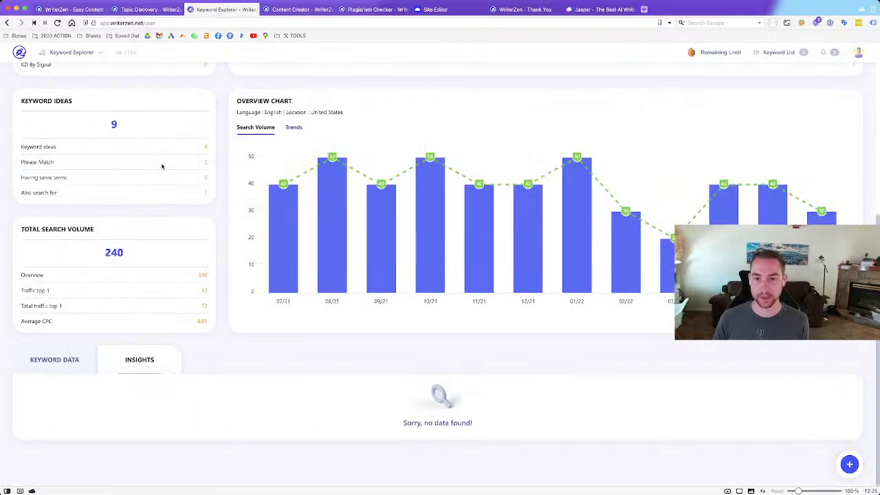
left_click(48, 361)
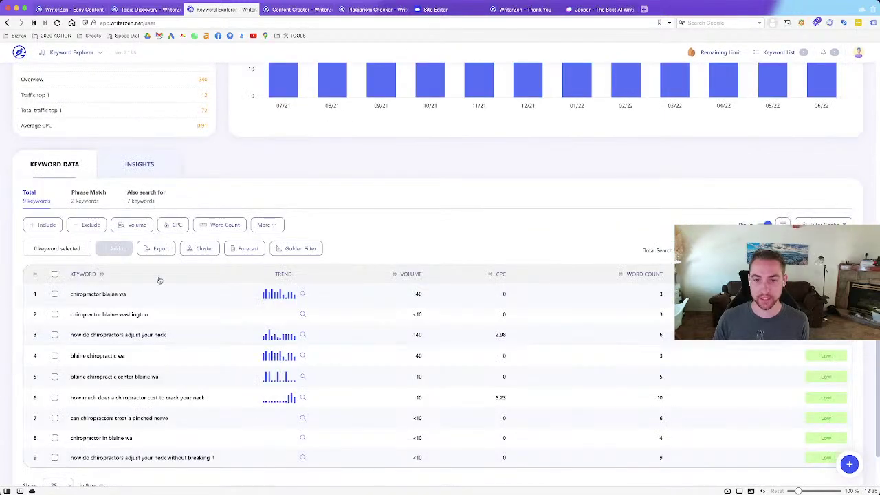
left_click(151, 167)
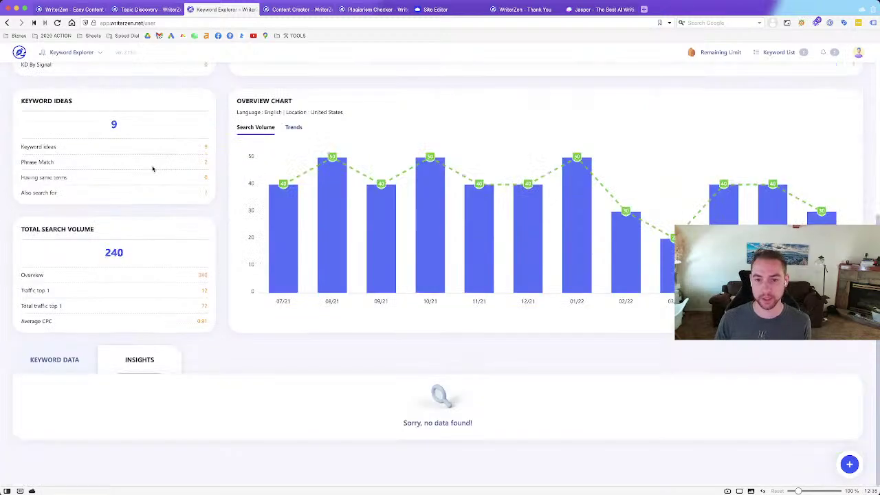
left_click(53, 360)
scroll(337, 215, "up", 10)
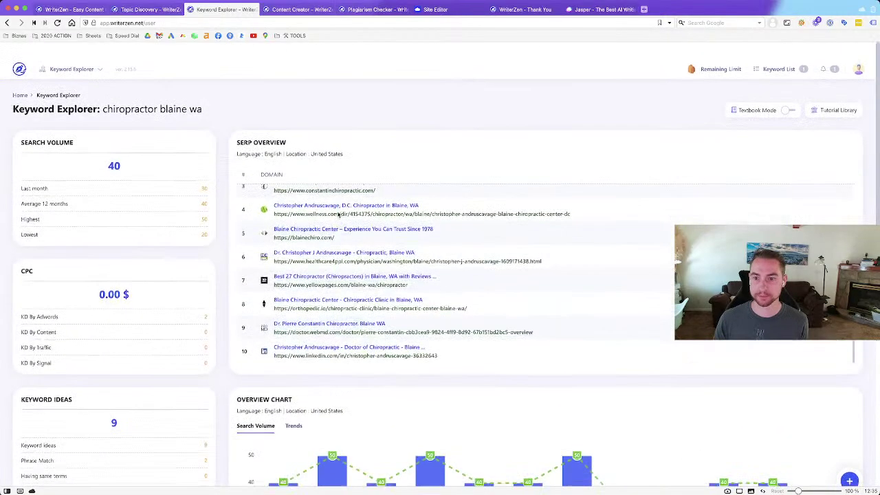
- Switch to the Content Creator page showing the Honolulu Plumbing project
left_click(297, 9)
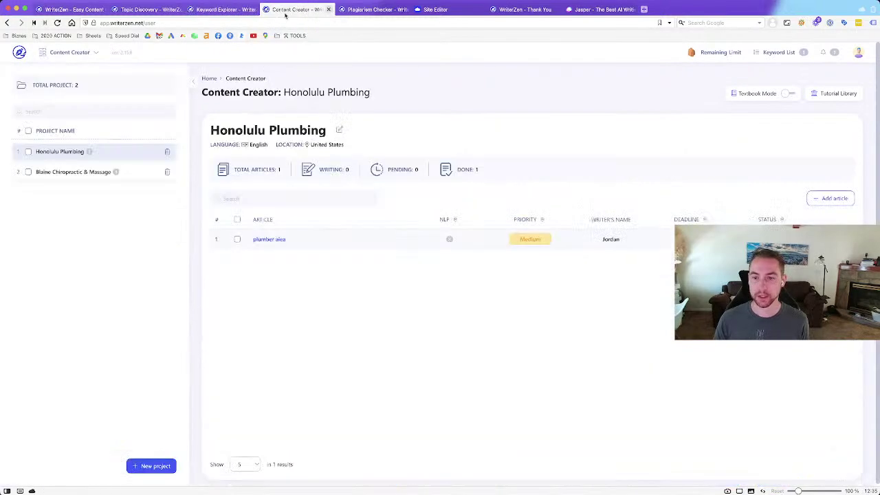
- Open the "chiropractor Blaine WA" article in the Blaine Chiropractic & Massage project and review its competitive analysis and suggested insights
left_click(74, 172)
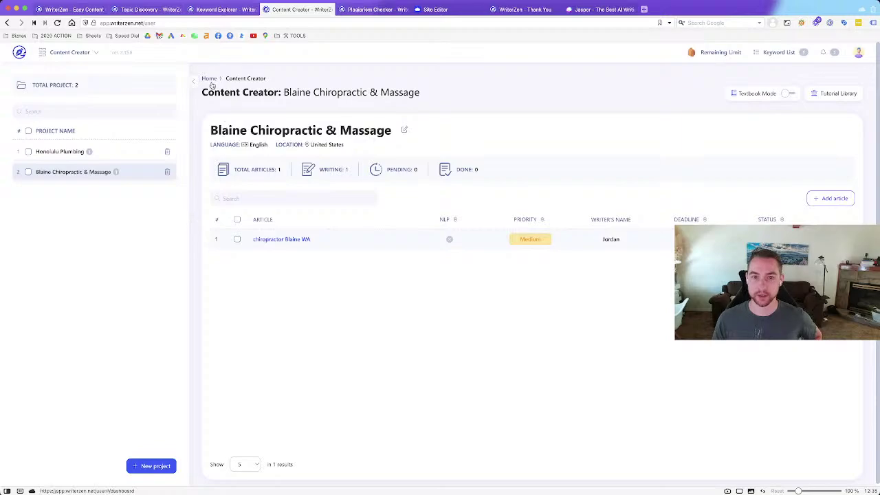
left_click(294, 240)
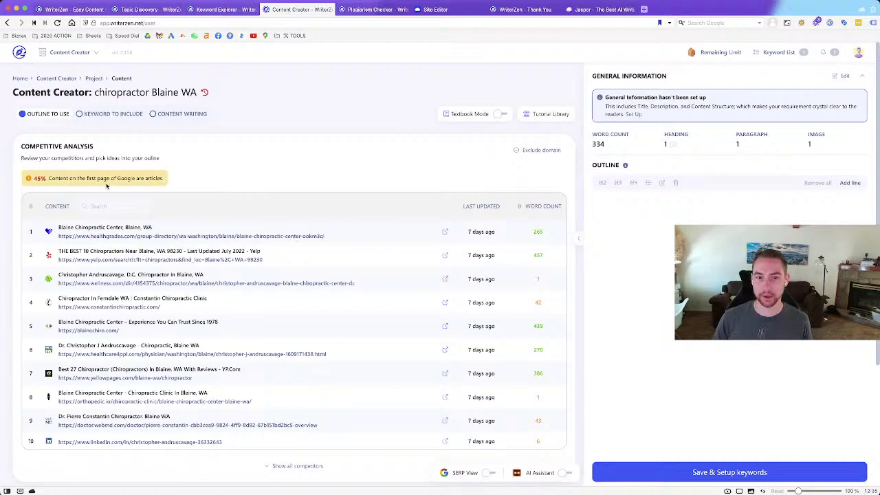
scroll(212, 154, "down", 2)
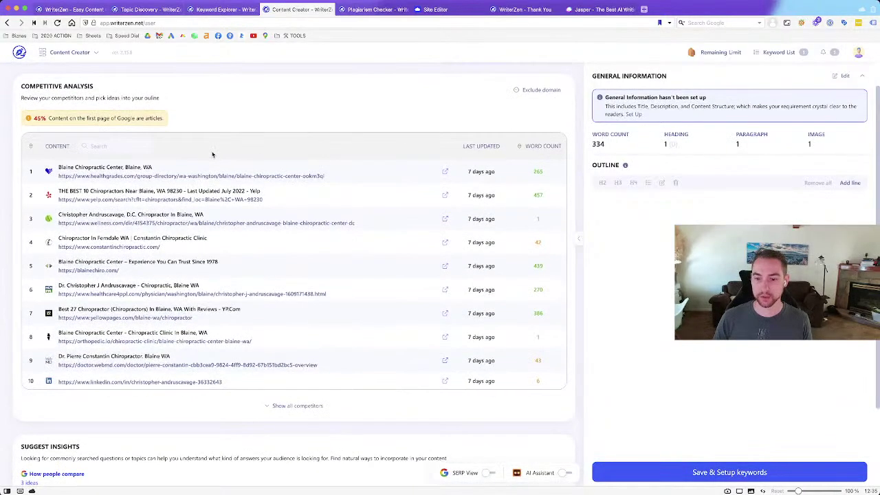
scroll(212, 154, "up", 2)
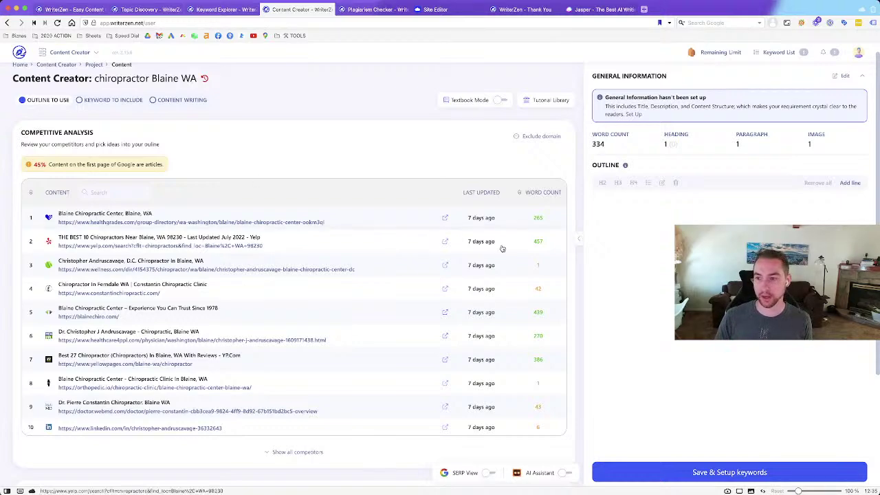
scroll(539, 253, "down", 2)
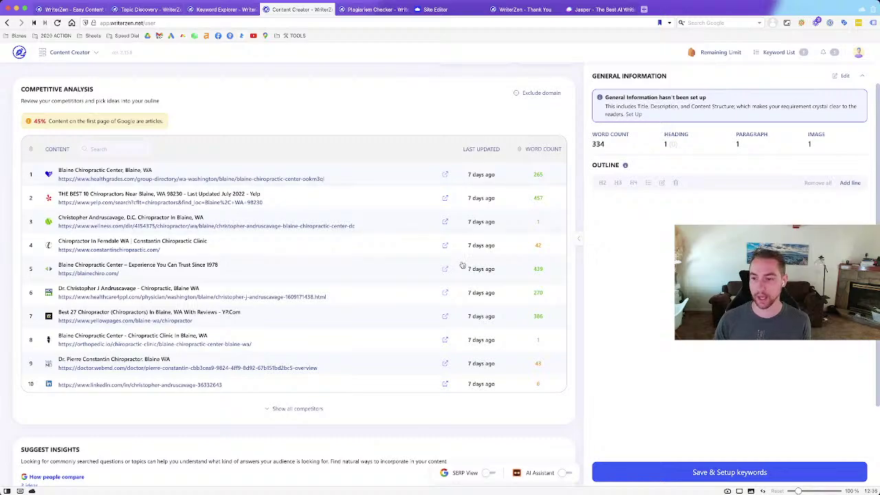
scroll(460, 267, "down", 3)
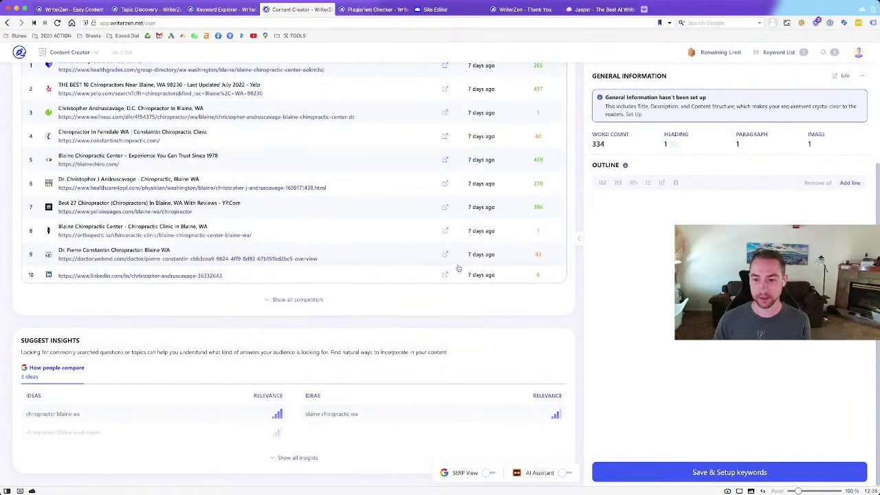
scroll(385, 337, "up", 3)
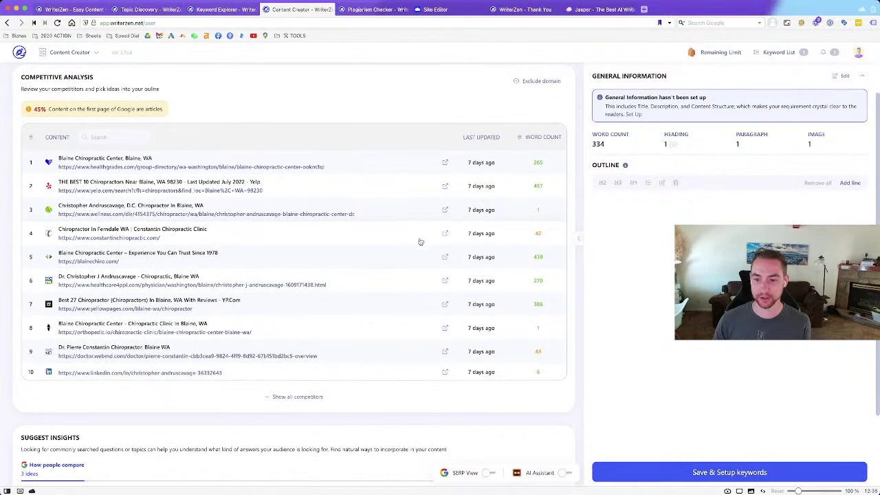
- Expand the competitive analysis to show all competitors and look through the full list with its word counts
left_click(297, 393)
scroll(330, 370, "down", 3)
scroll(330, 370, "down", 3)
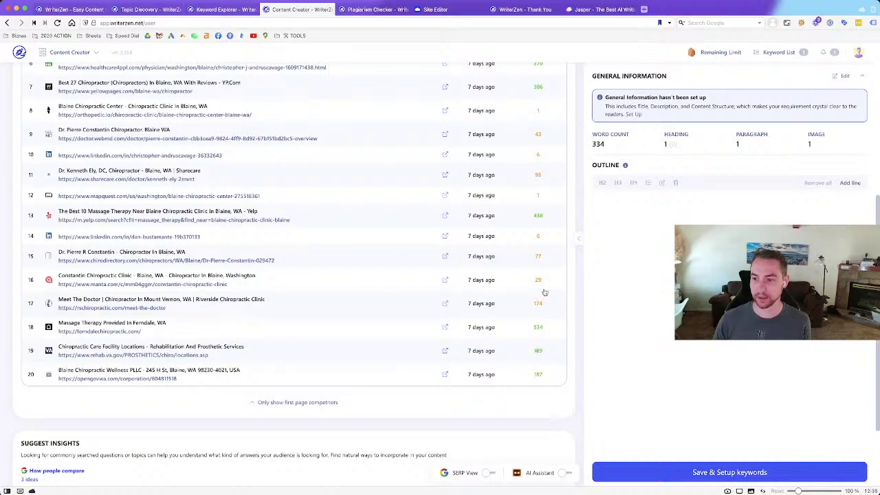
scroll(535, 314, "up", 4)
scroll(535, 315, "up", 4)
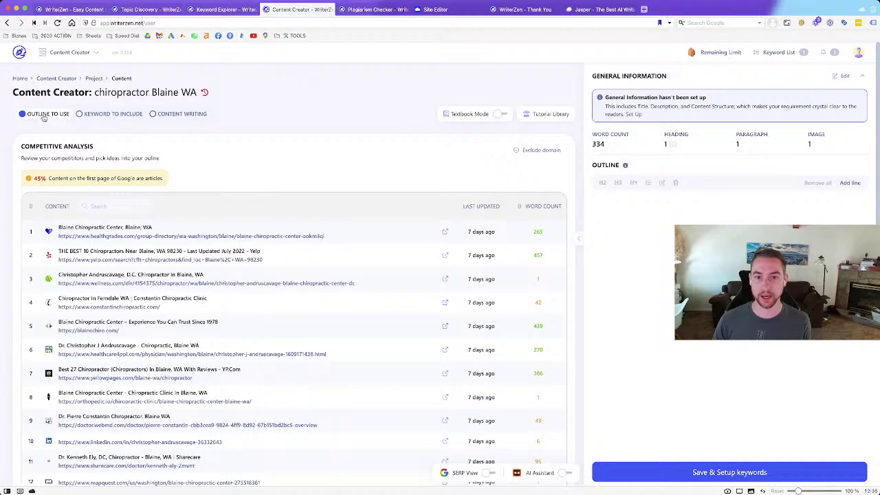
- Move the article to its keywords-to-include stage, and close the Cloudi site editor page after a brief look
left_click(125, 114)
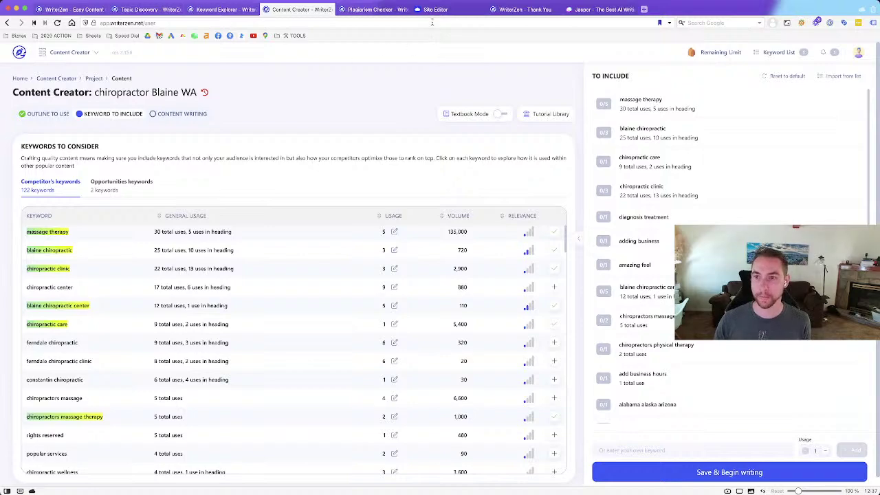
left_click(436, 11)
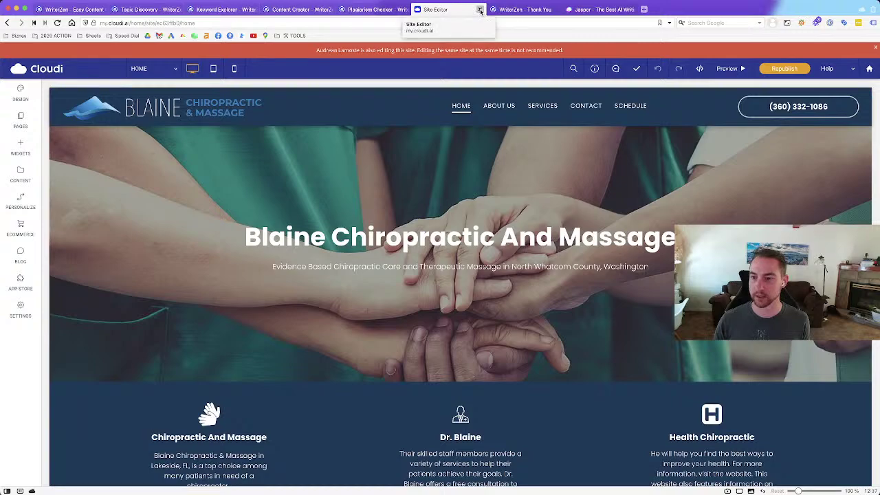
left_click(480, 10)
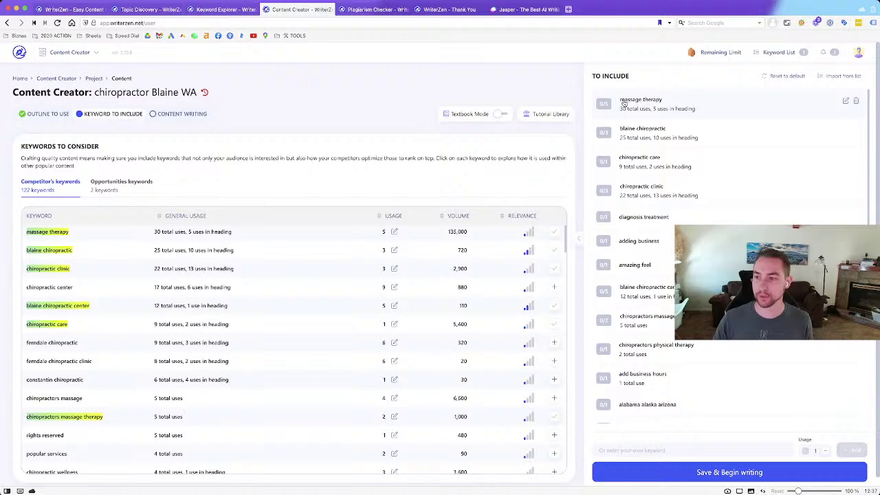
- Remove the four irrelevant keywords made of state names (Alabama, Alaska, Arizona, Arkansas, California) from the article's list of keywords to include
scroll(618, 113, "down", 4)
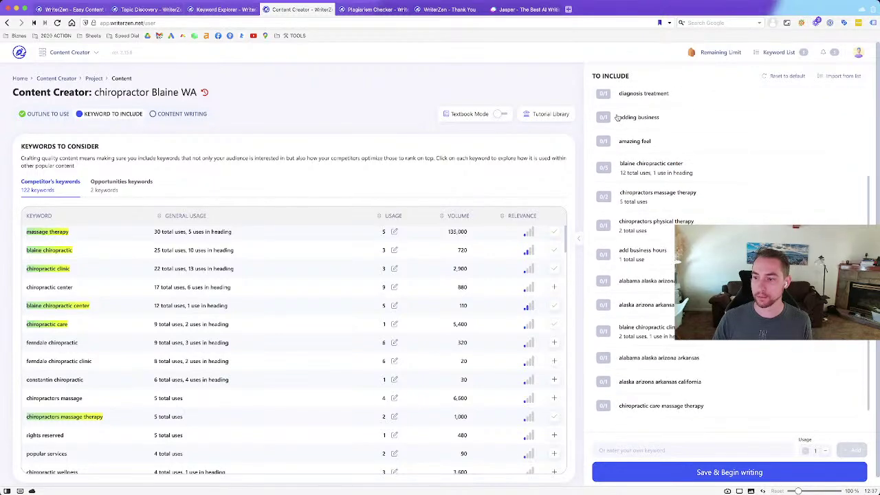
scroll(617, 117, "down", 1)
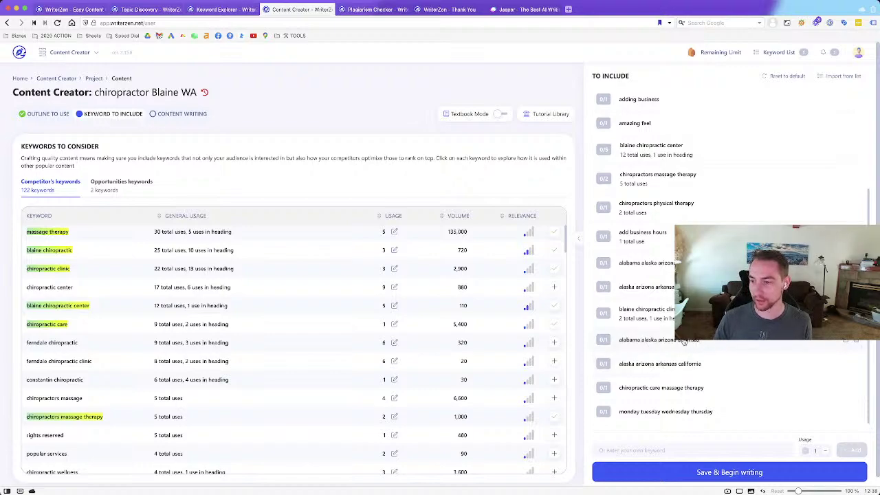
left_click(858, 341)
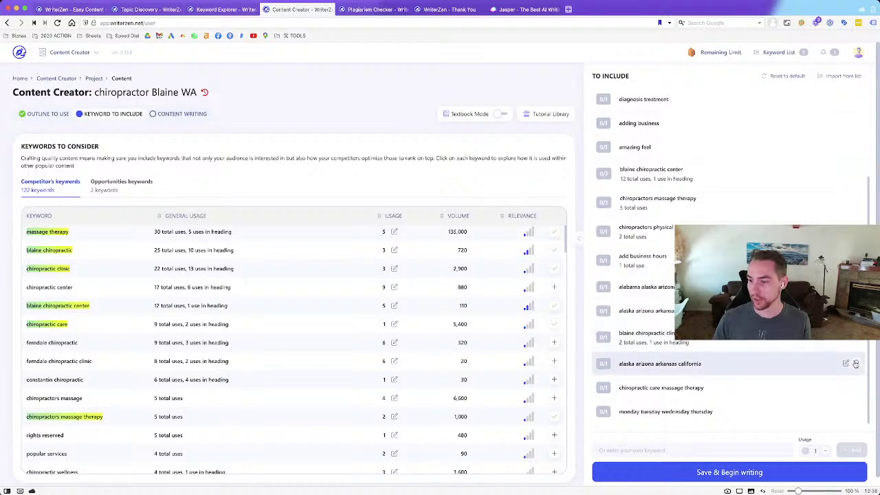
left_click(858, 363)
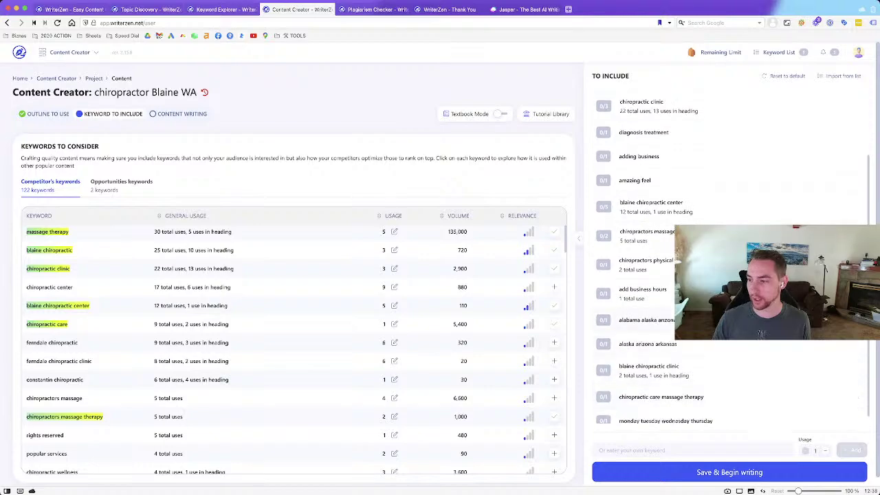
left_click(858, 319)
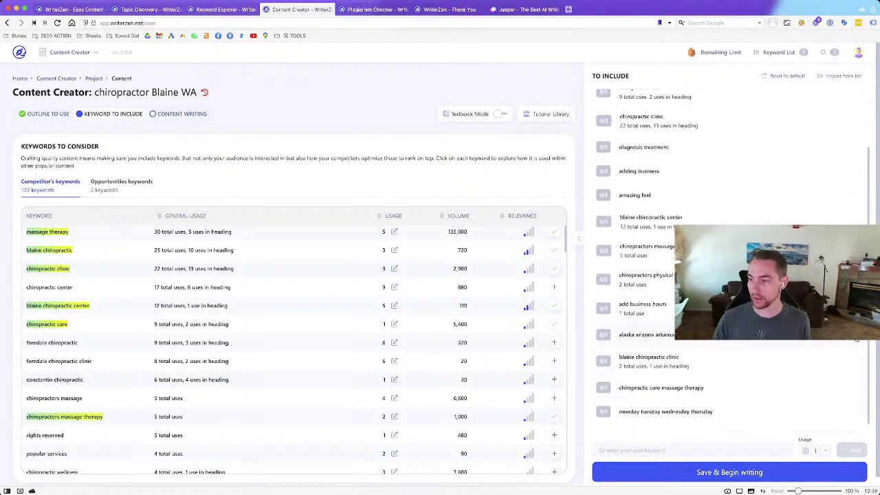
left_click(857, 335)
- Remove "amazing feel", "add business hours", "monday tuesday wednesday thursday" and "adding business" from the keywords to include
scroll(768, 340, "up", 1)
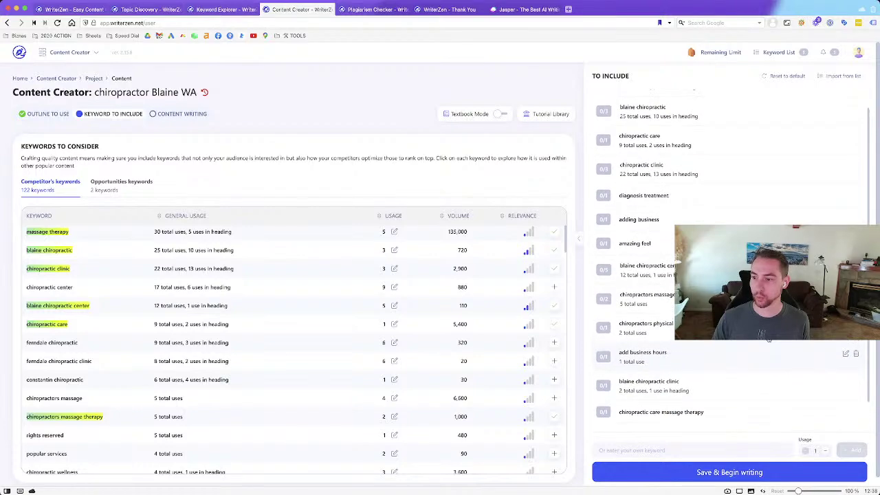
left_click(857, 242)
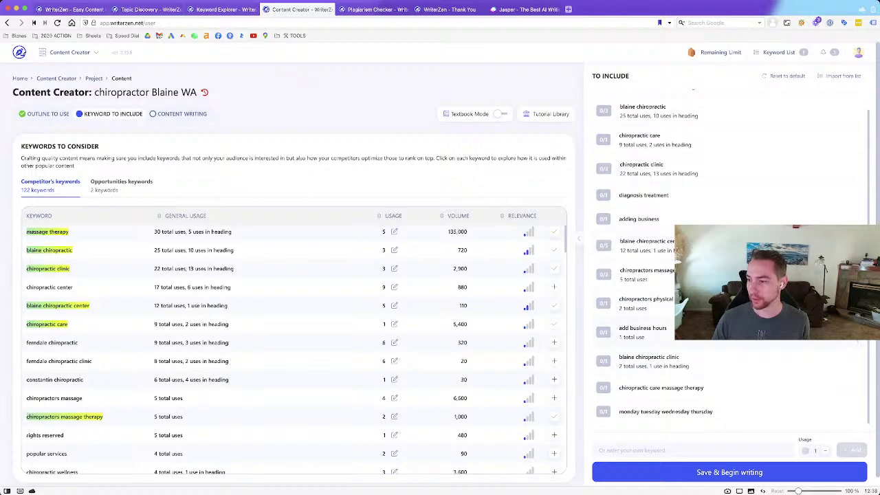
left_click(858, 332)
left_click(859, 409)
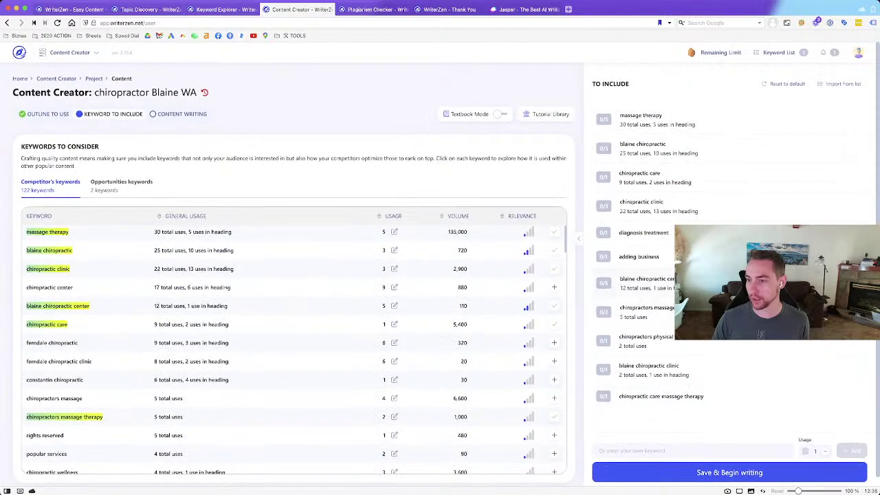
left_click(859, 258)
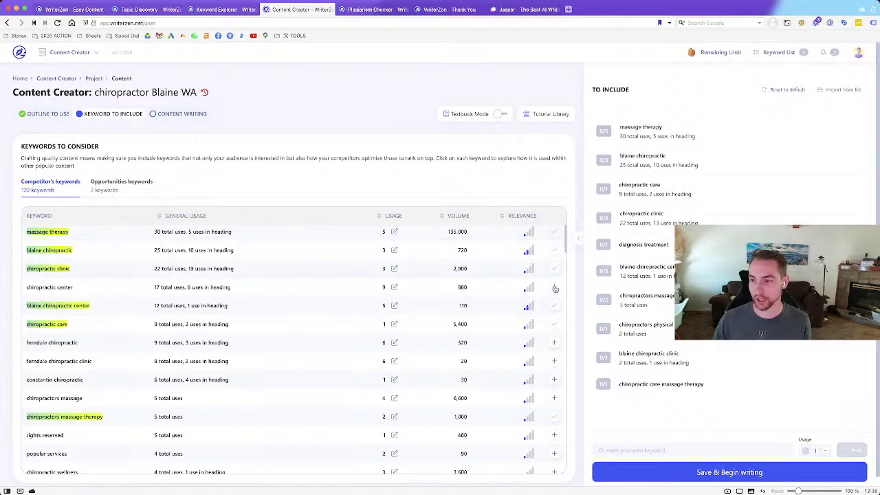
- Add the competitor keywords "chiropractic center", "chiropractors massage", "chiropractic wellness" and "washington state" to the keywords to include
scroll(539, 294, "down", 1)
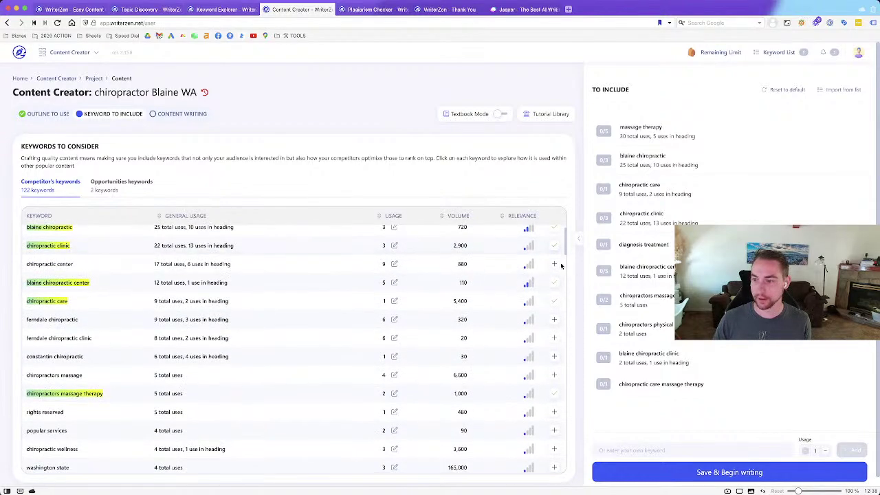
left_click(554, 264)
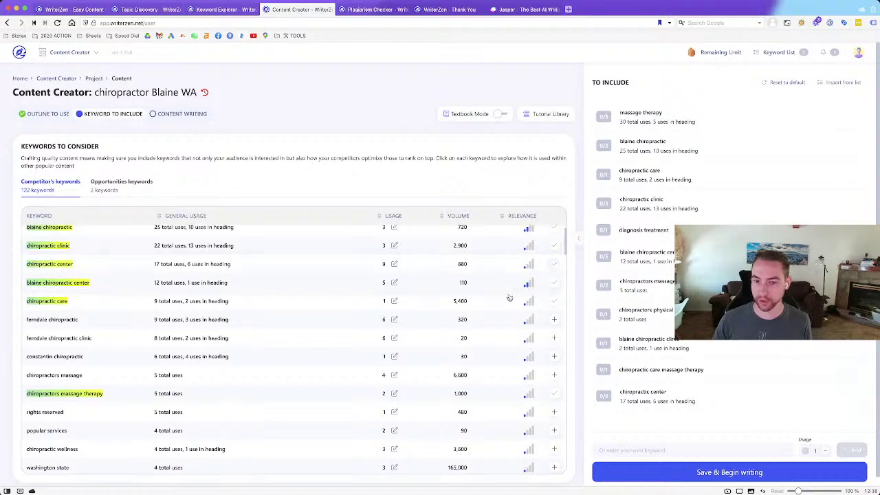
scroll(240, 353, "down", 1)
scroll(240, 353, "down", 1)
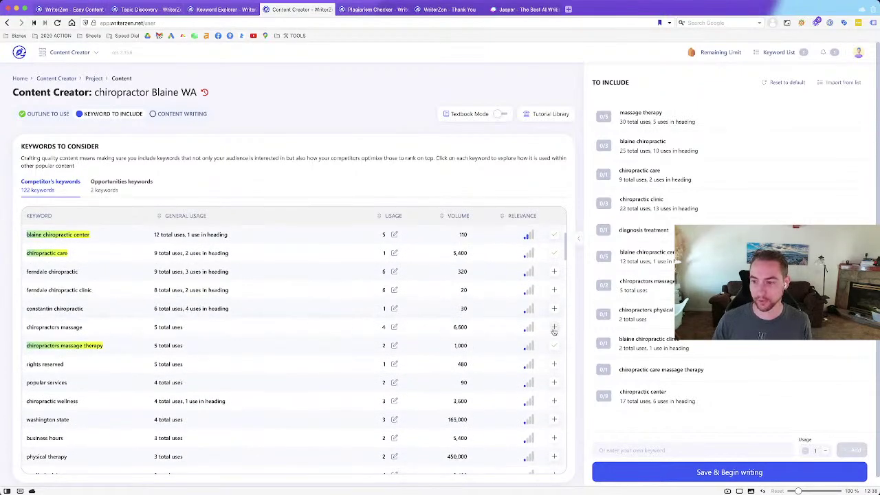
left_click(554, 329)
scroll(423, 325, "down", 1)
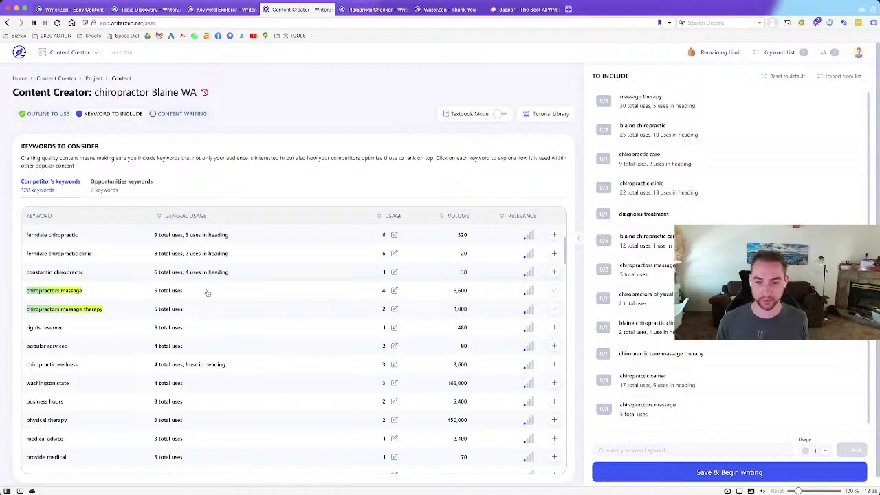
left_click(554, 365)
scroll(449, 385, "down", 2)
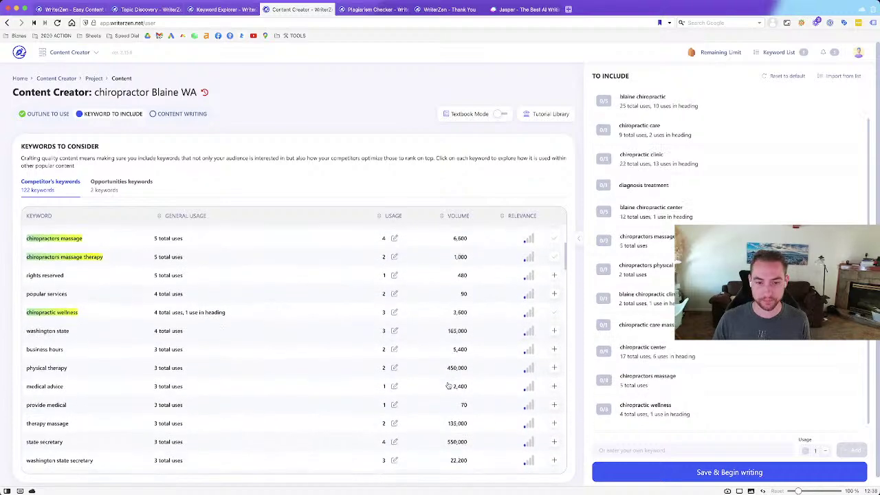
left_click(555, 331)
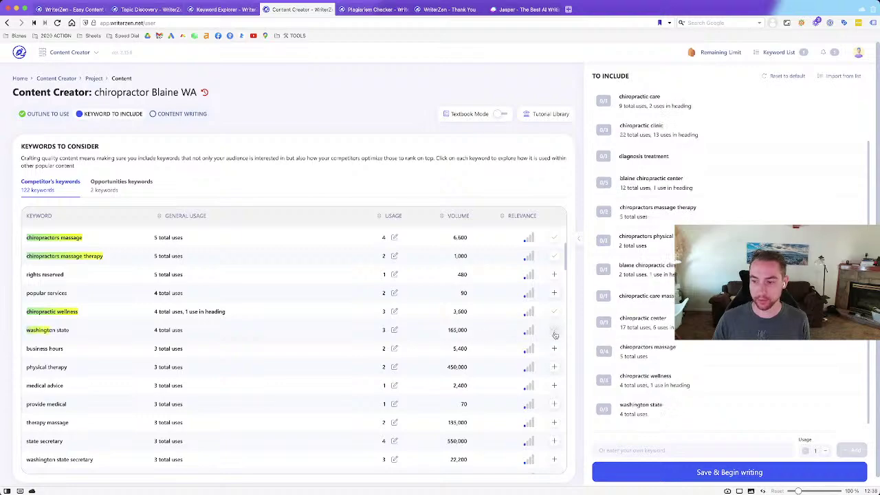
- Look further through the competitors' keywords and add "chiropractic health" and "chiropractic health care" to the keywords to include
scroll(418, 334, "down", 1)
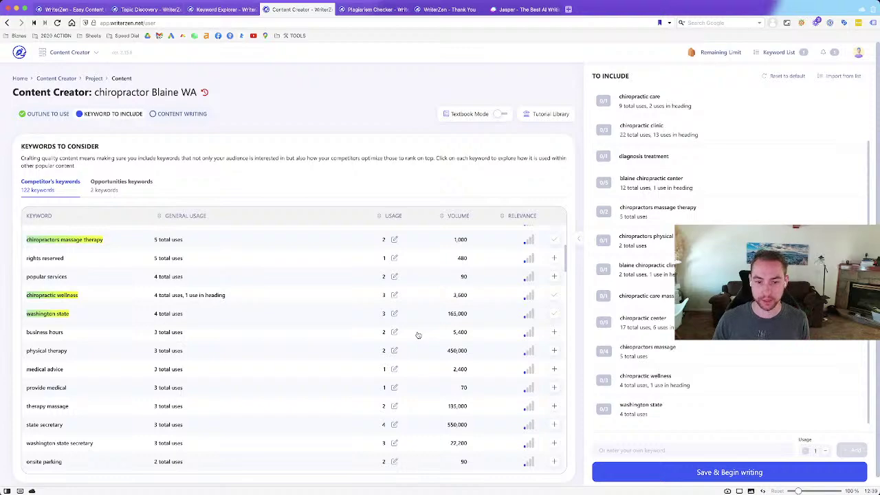
scroll(418, 335, "down", 1)
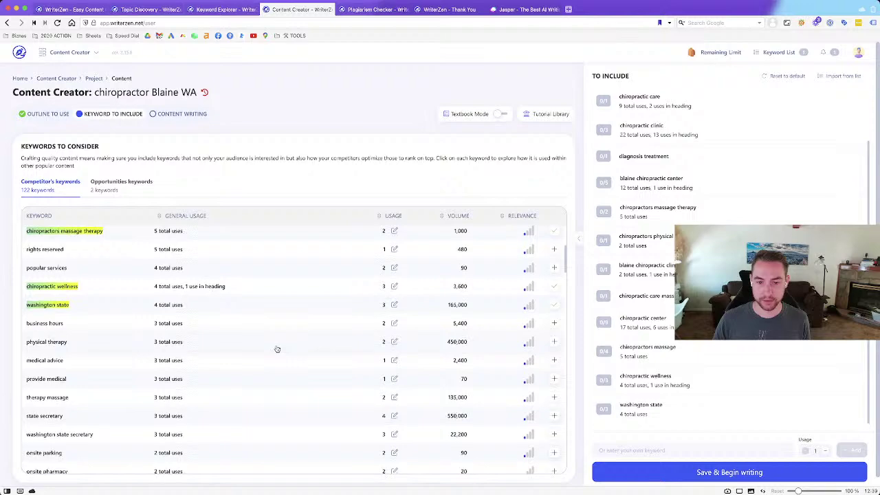
scroll(277, 349, "down", 1)
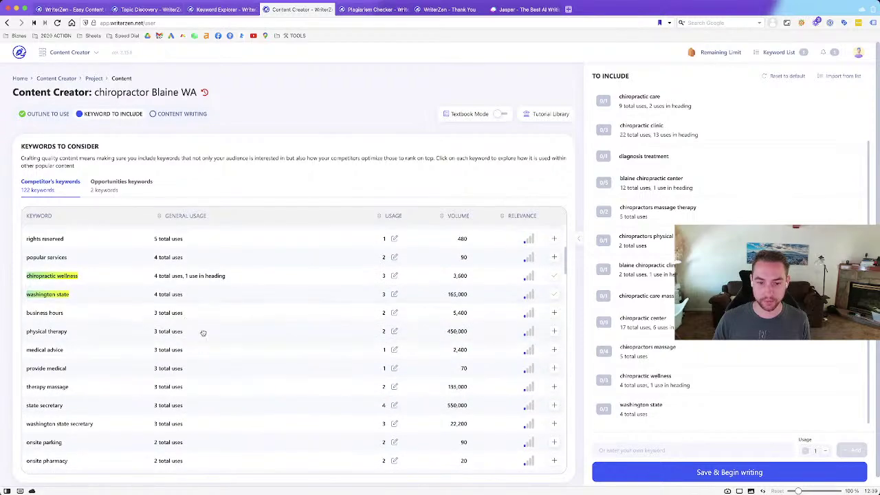
scroll(254, 378, "down", 1)
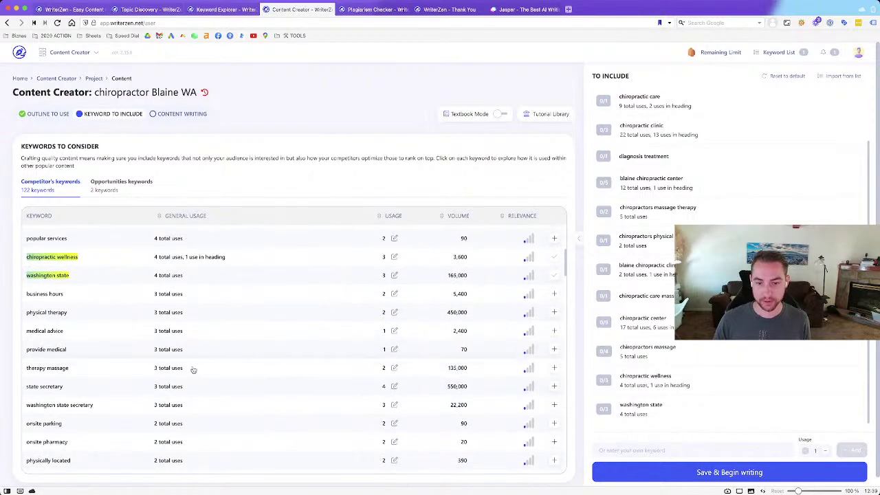
scroll(244, 375, "down", 3)
scroll(242, 377, "down", 4)
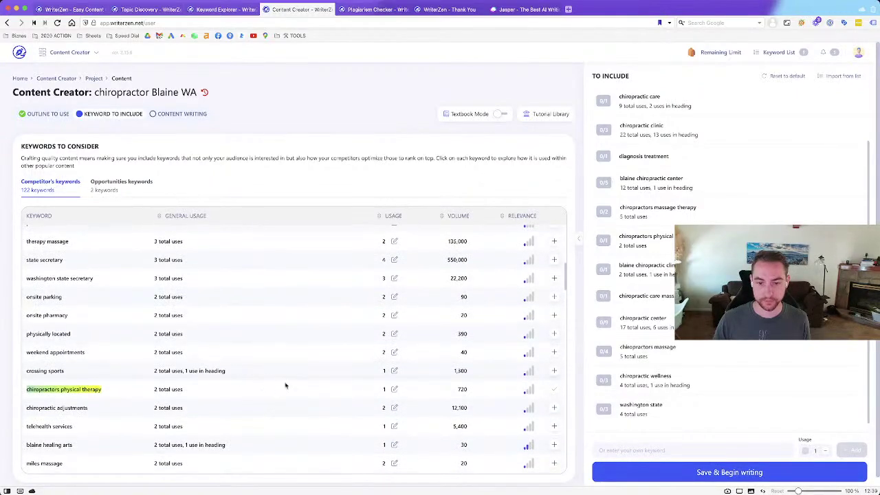
scroll(285, 385, "down", 5)
scroll(285, 385, "down", 7)
scroll(285, 385, "down", 12)
scroll(286, 329, "down", 5)
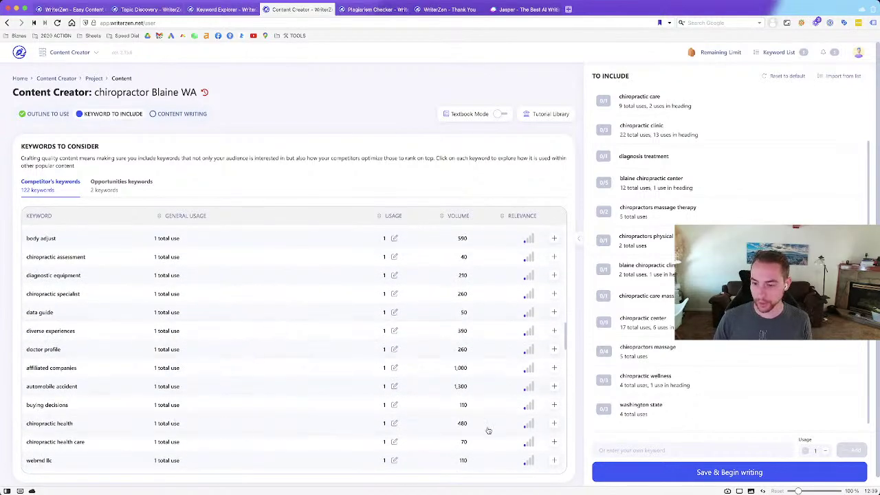
left_click(555, 423)
scroll(547, 412, "down", 3)
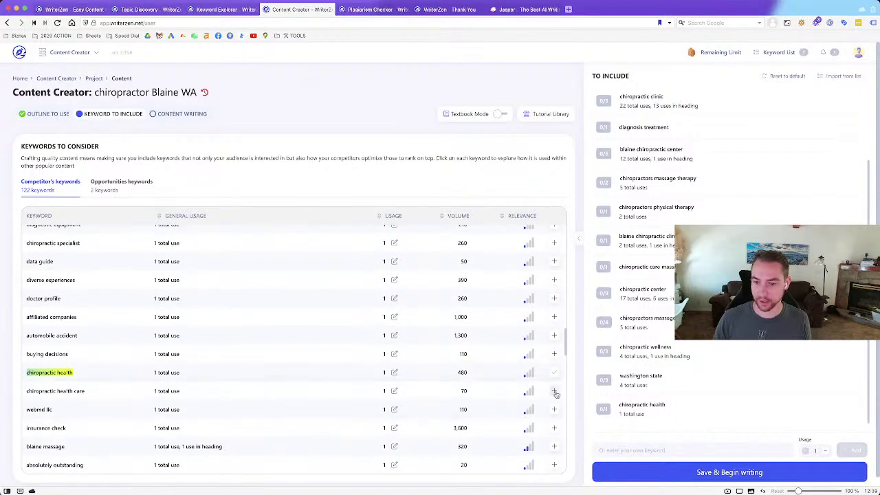
left_click(554, 391)
scroll(479, 393, "down", 4)
scroll(479, 393, "down", 1)
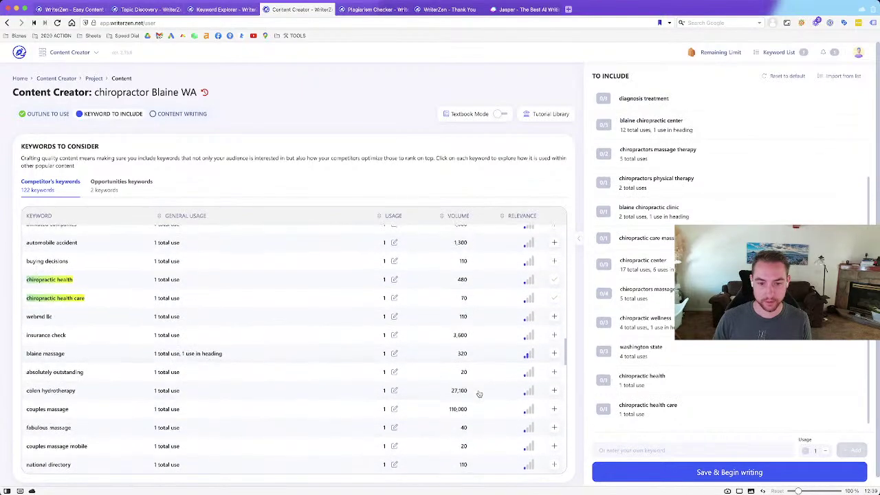
- Add the competitor keywords "blaine massage", "chiropractic services" and "health benefits" to the keywords to include
left_click(554, 347)
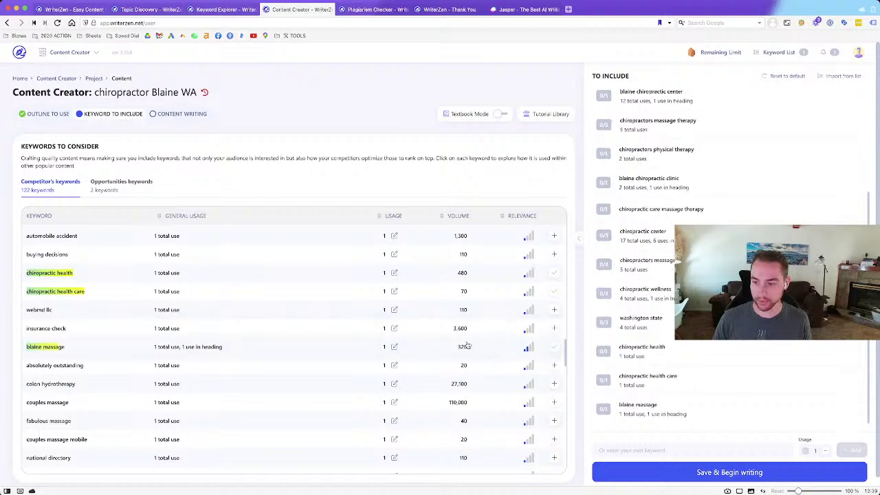
scroll(451, 340, "down", 2)
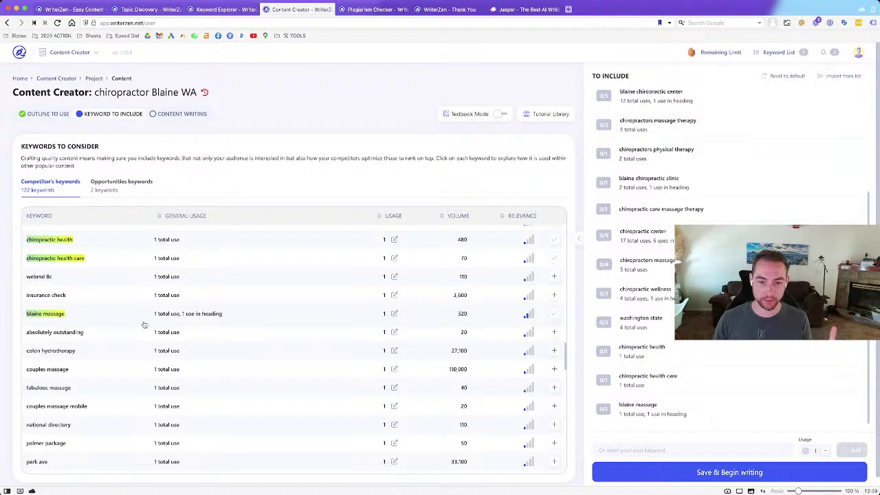
scroll(160, 328, "down", 1)
scroll(159, 328, "down", 1)
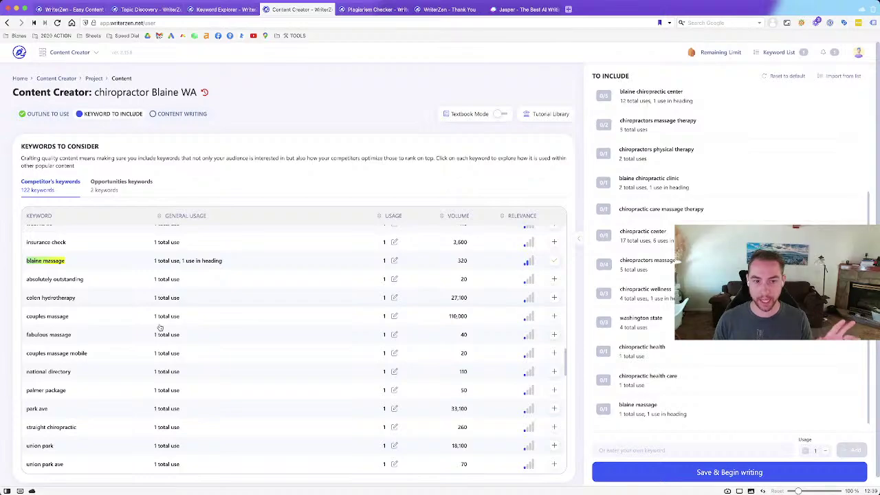
scroll(160, 328, "down", 2)
scroll(159, 328, "down", 2)
scroll(167, 334, "down", 2)
scroll(167, 335, "down", 5)
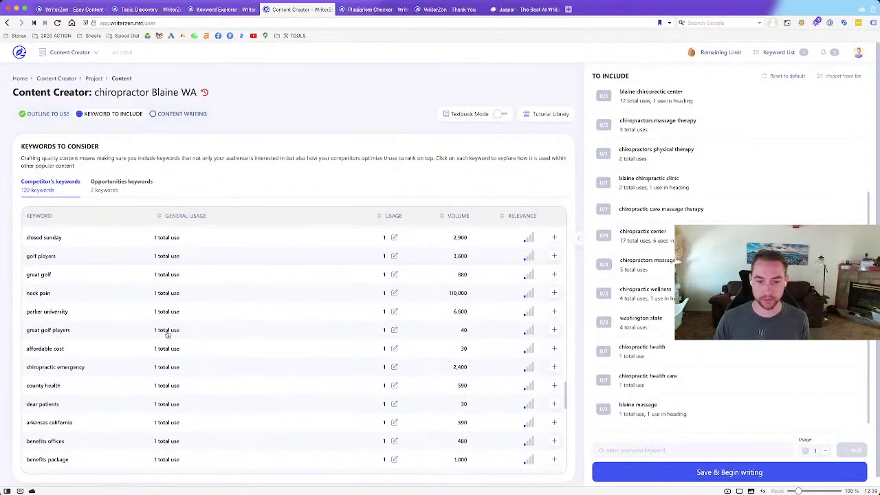
scroll(167, 335, "down", 6)
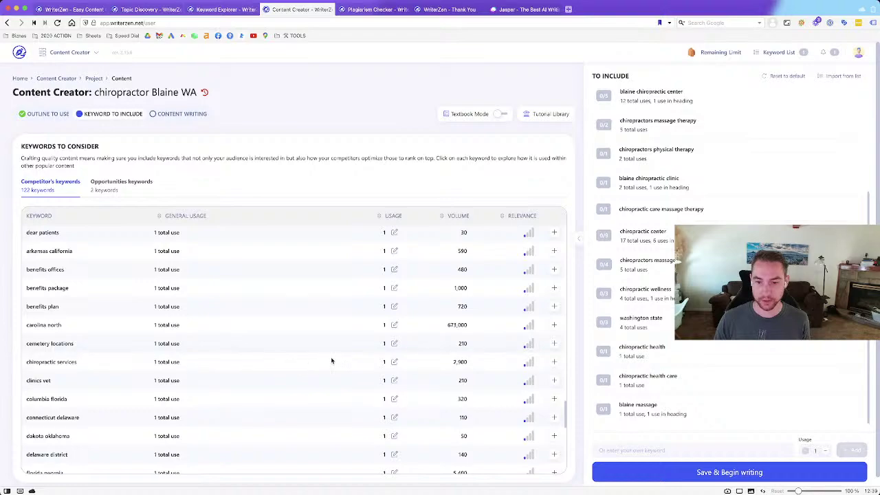
left_click(554, 362)
scroll(417, 354, "down", 2)
scroll(416, 354, "down", 2)
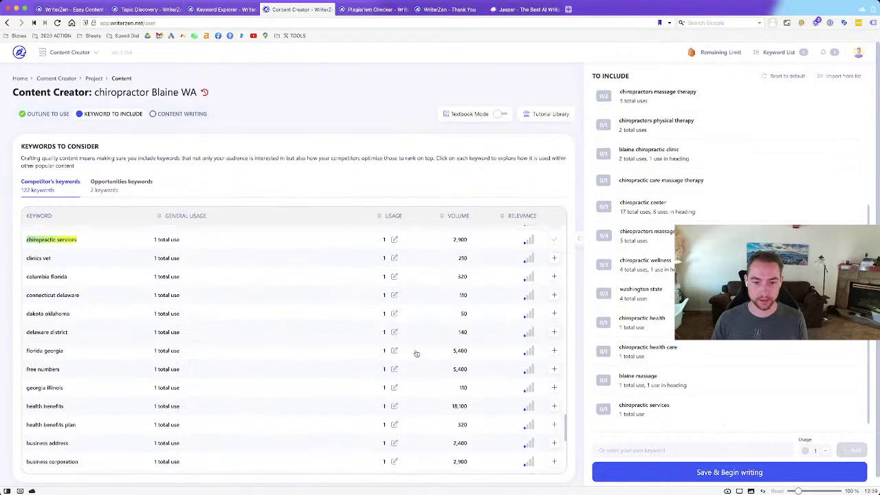
left_click(554, 393)
scroll(340, 393, "down", 2)
scroll(340, 392, "down", 6)
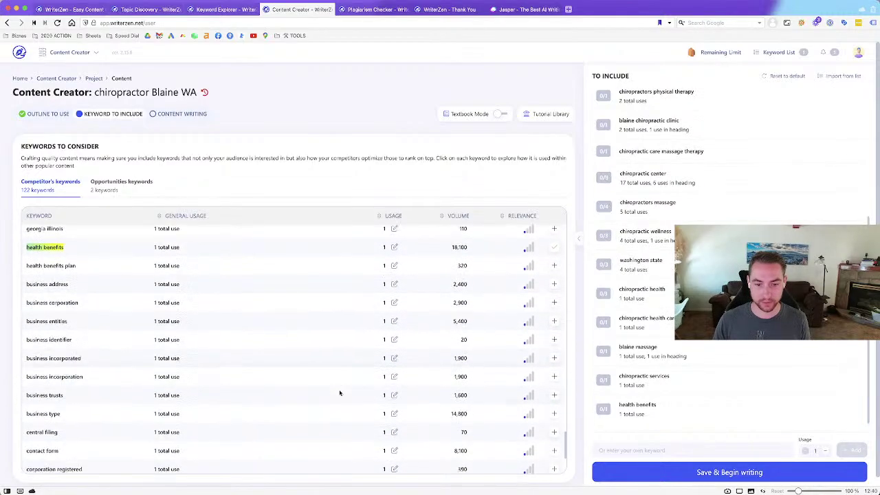
- Return to the start of the competitor keyword list, then save the keyword selection and begin writing the article
scroll(282, 391, "up", 15)
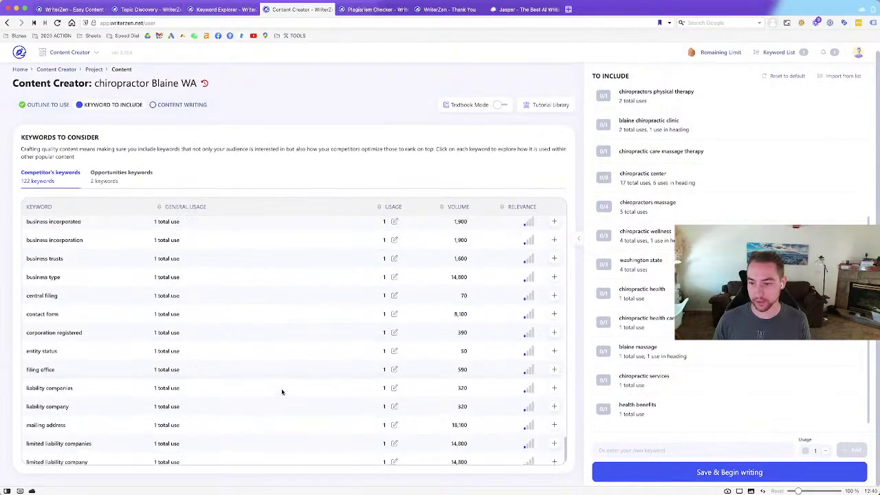
scroll(282, 392, "up", 3)
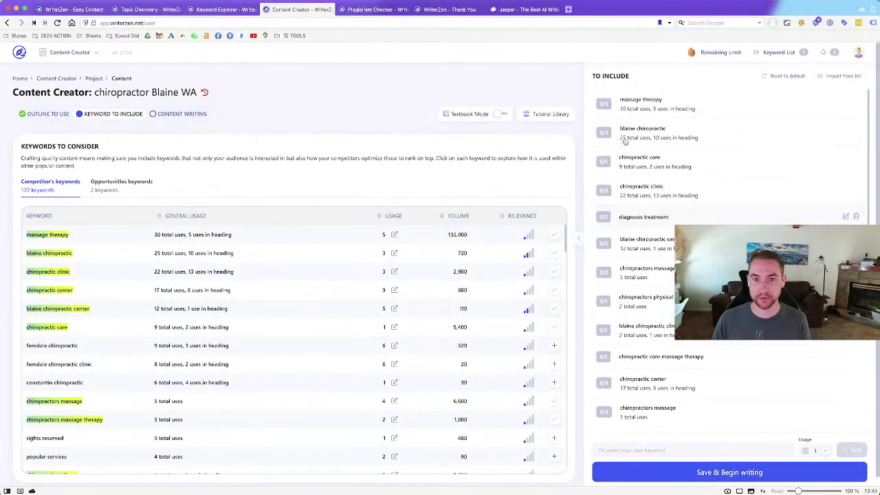
left_click(727, 474)
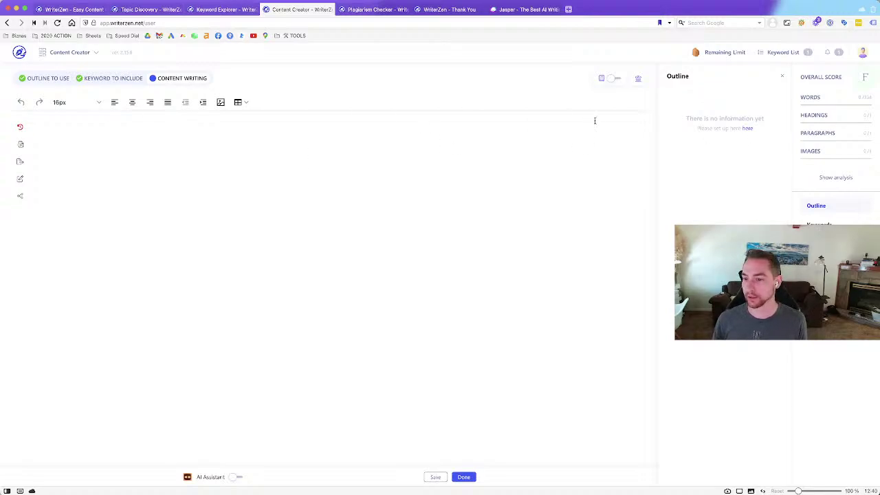
- Close the outline, turn on Textbook Mode, and show the article's keywords with keyword highlighting enabled
left_click(782, 76)
left_click(744, 79)
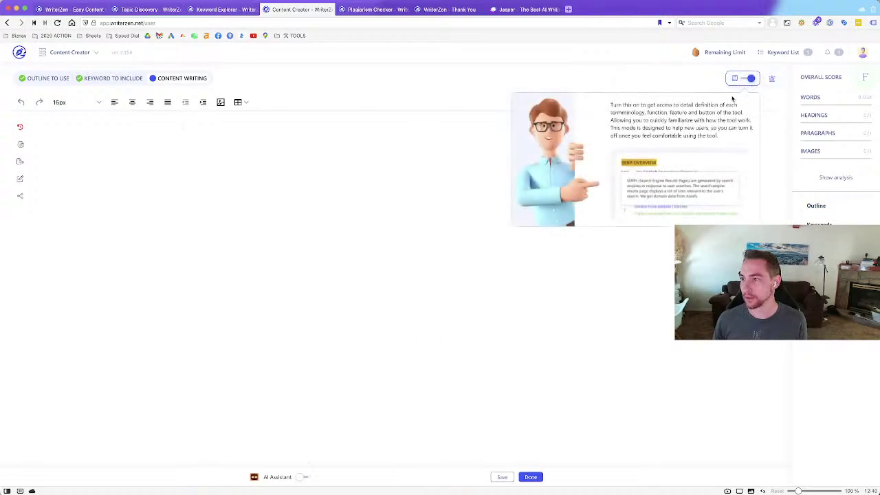
left_click(820, 223)
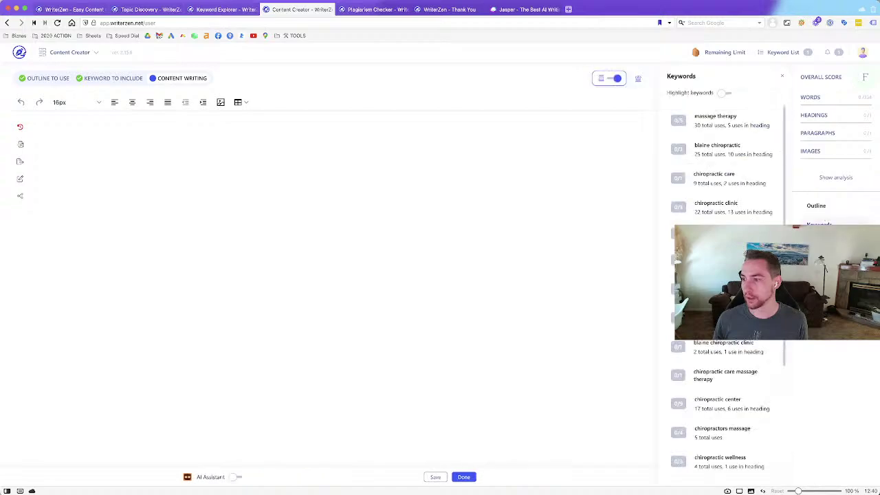
left_click(720, 97)
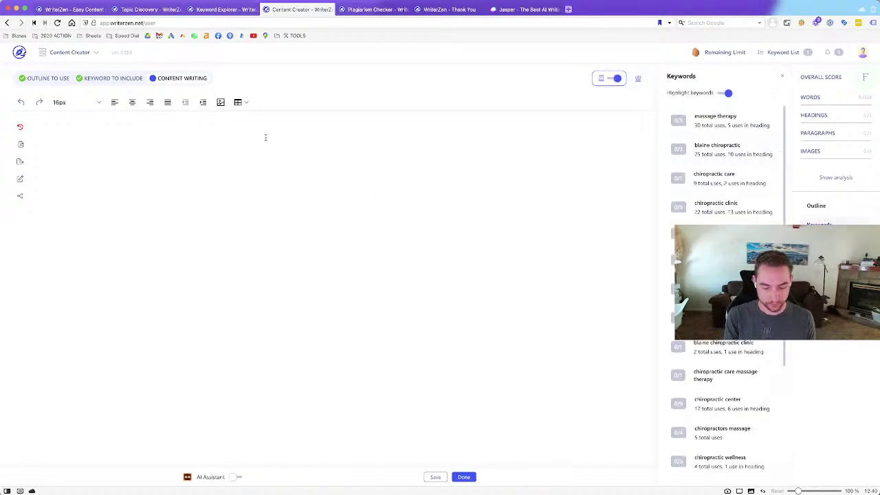
- Write "Your Chiropractor Blaine WA" as the first line of the empty article
type("Ch")
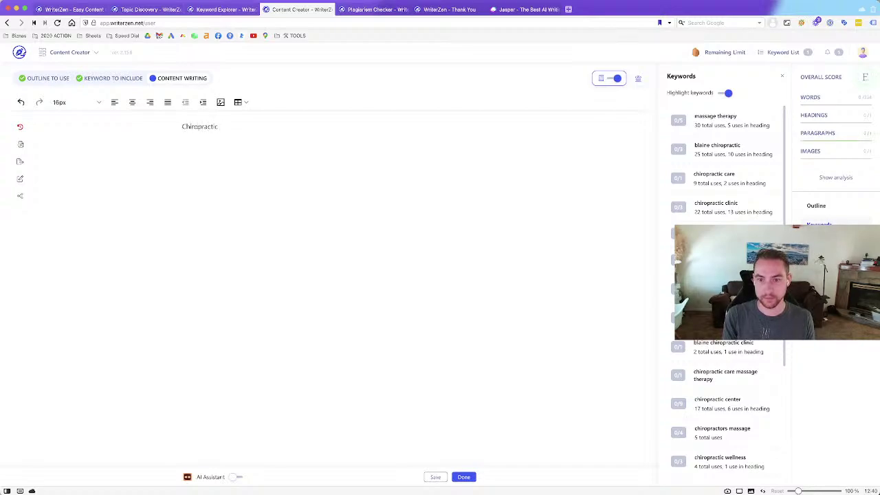
type("iropractor Blaine WA")
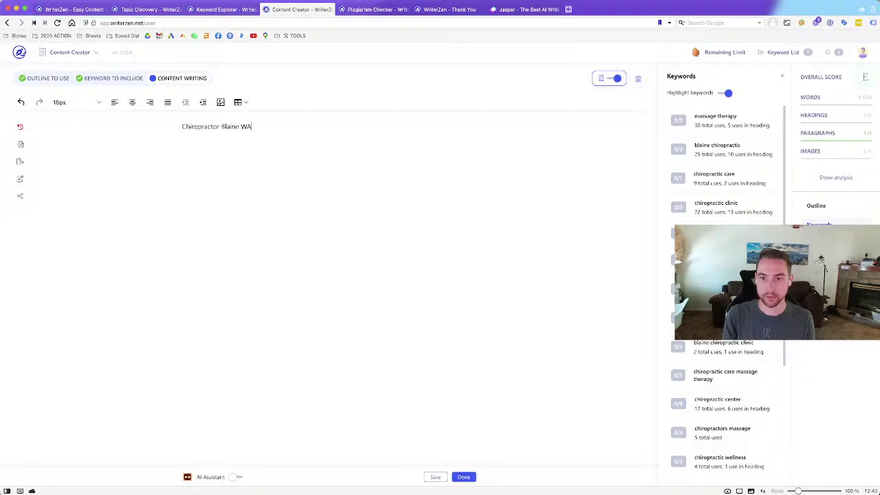
left_click(181, 126)
type("Your")
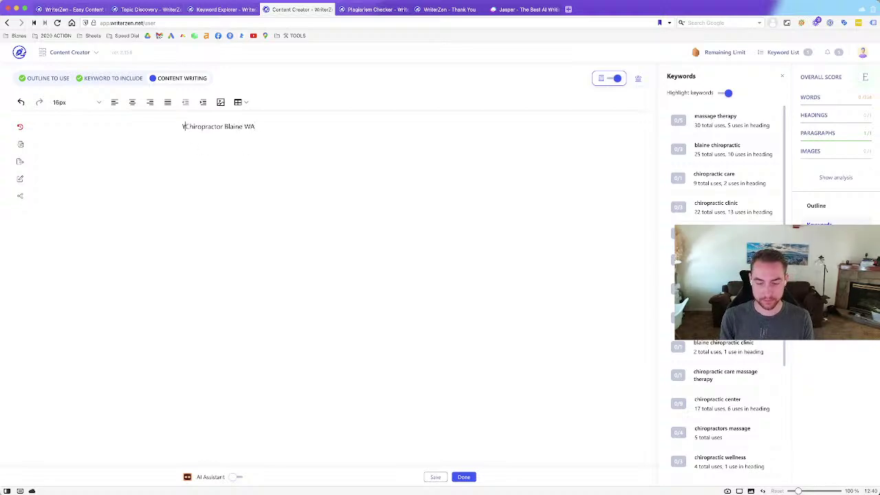
- Format the line "Your Chiropractor Blaine WA" as Heading 1 and start a new line below it
triple_click(229, 125)
left_click(155, 143)
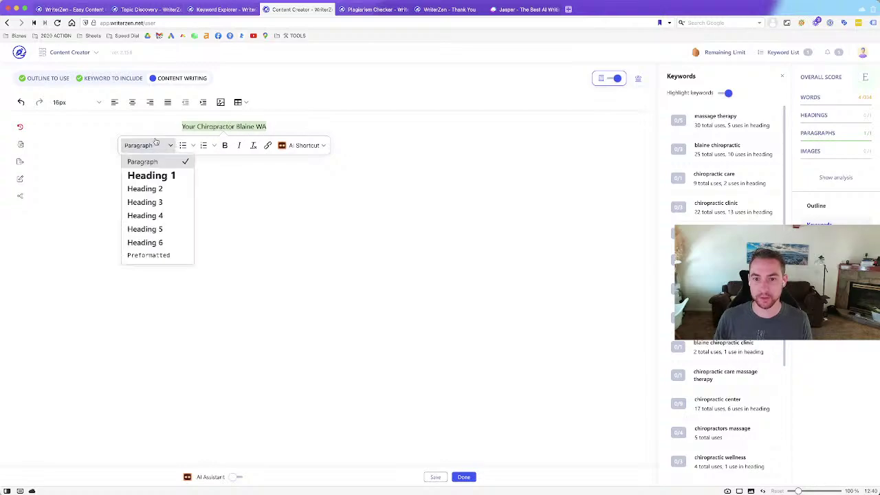
left_click(146, 176)
left_click(375, 128)
key("Return")
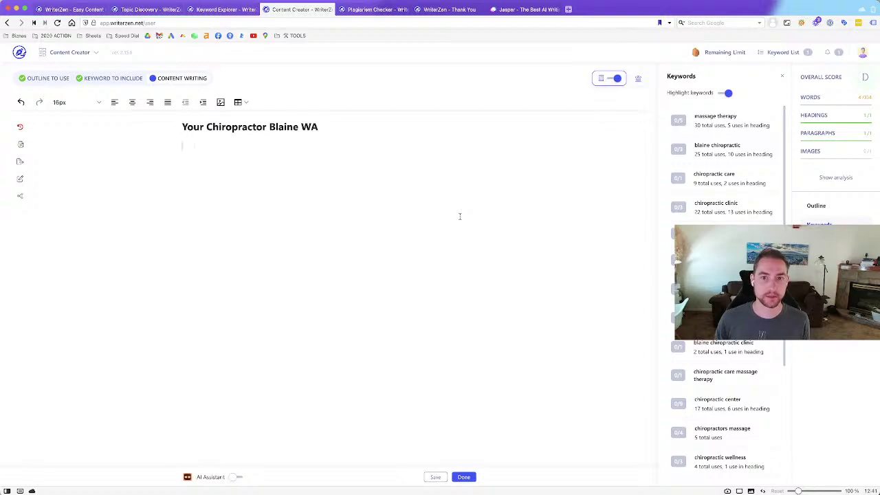
- Search Google for "chiropractor bellingham" in a new tab and open the Barkley Massage & Chiropractic website
left_click(568, 9)
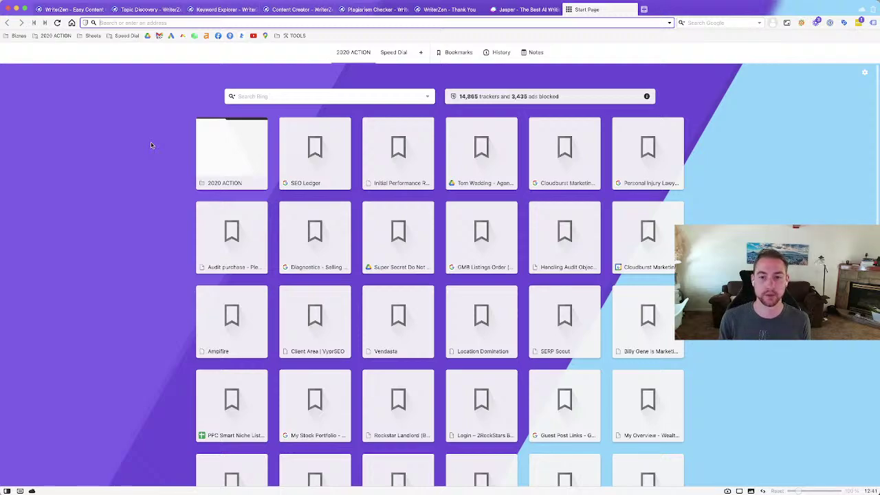
type("chiropr")
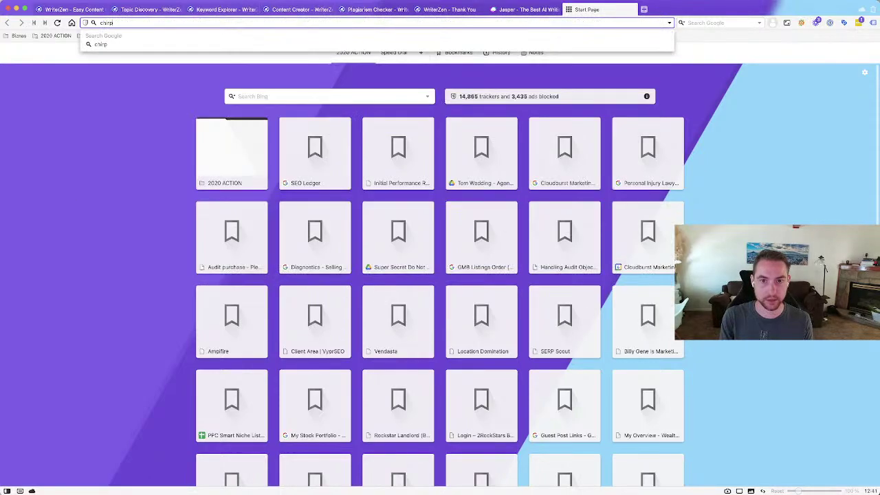
type("actor bellingham")
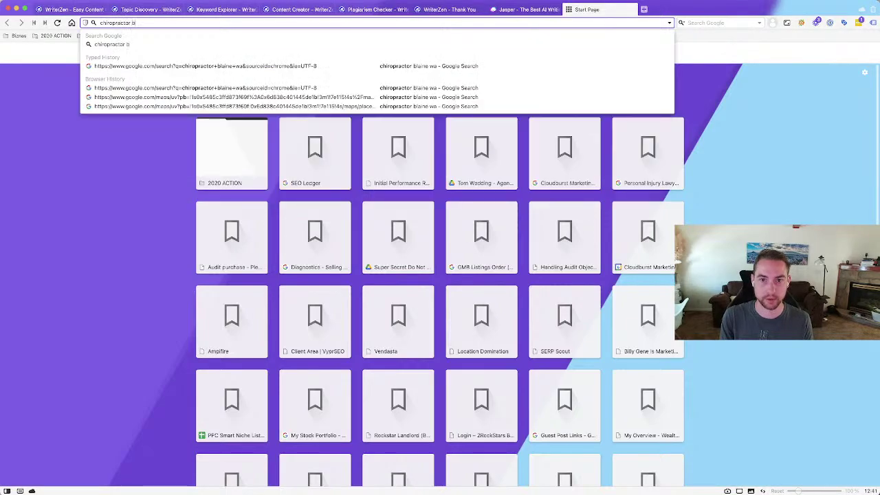
key("Return")
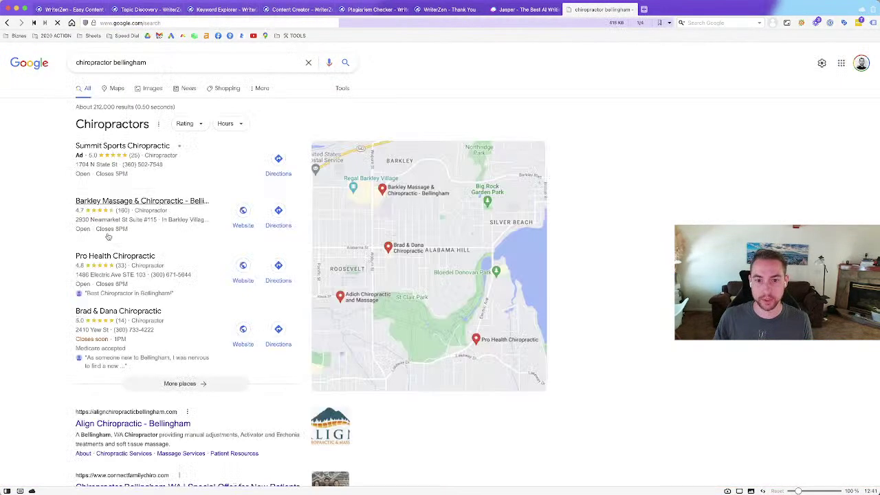
left_click(243, 223)
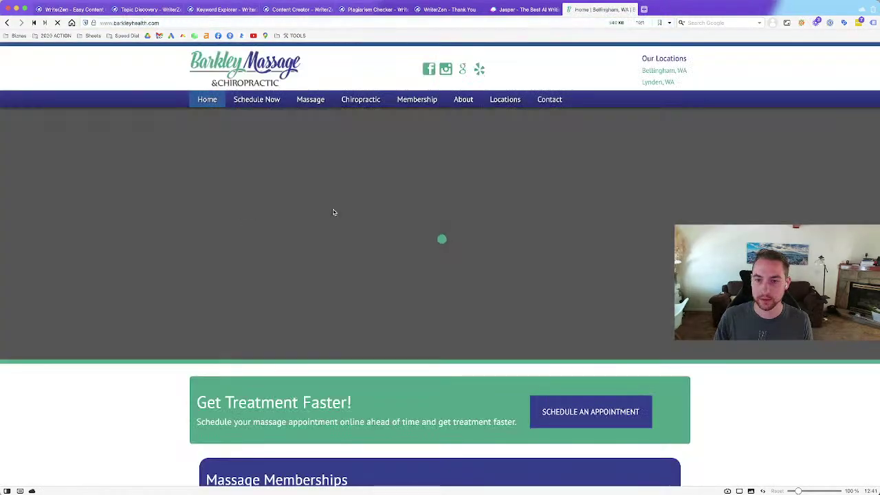
- Copy the Chiropractic Care paragraph from the Barkley homepage and paste it under the article's heading in Content Creator
scroll(333, 211, "down", 5)
scroll(334, 211, "down", 4)
scroll(334, 211, "up", 2)
scroll(333, 211, "down", 2)
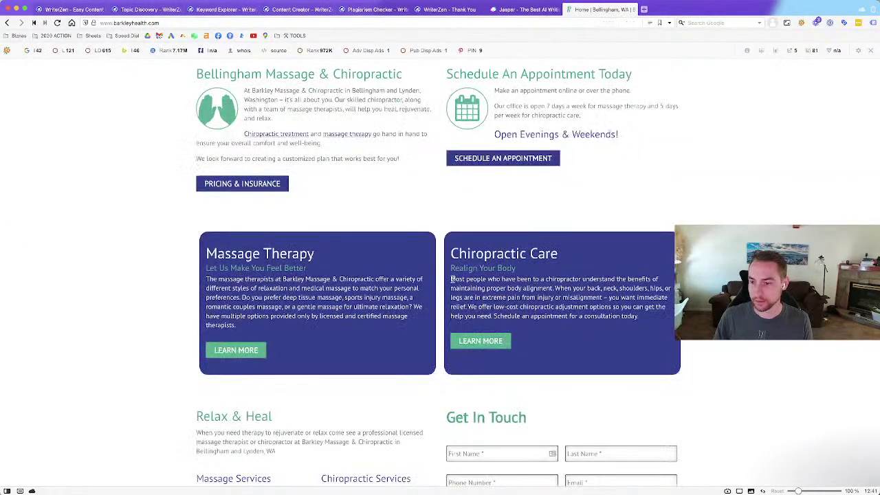
left_click_drag(451, 278, 655, 333)
key("ctrl+c")
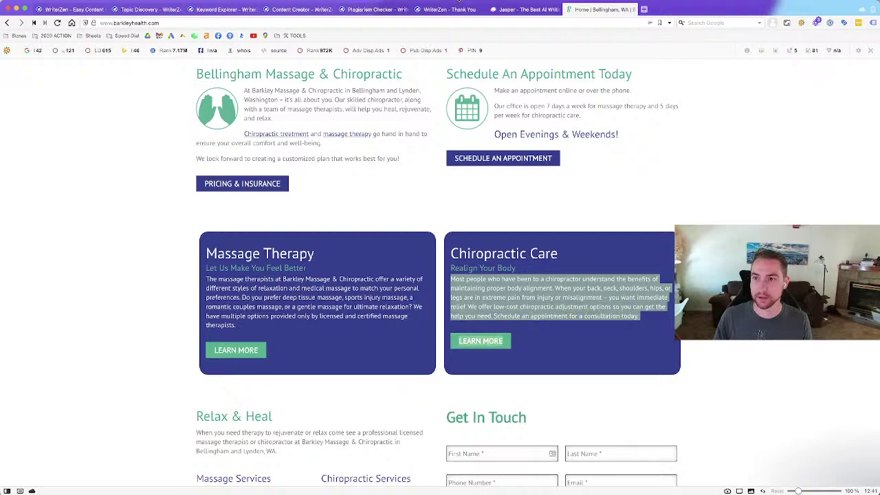
left_click(299, 9)
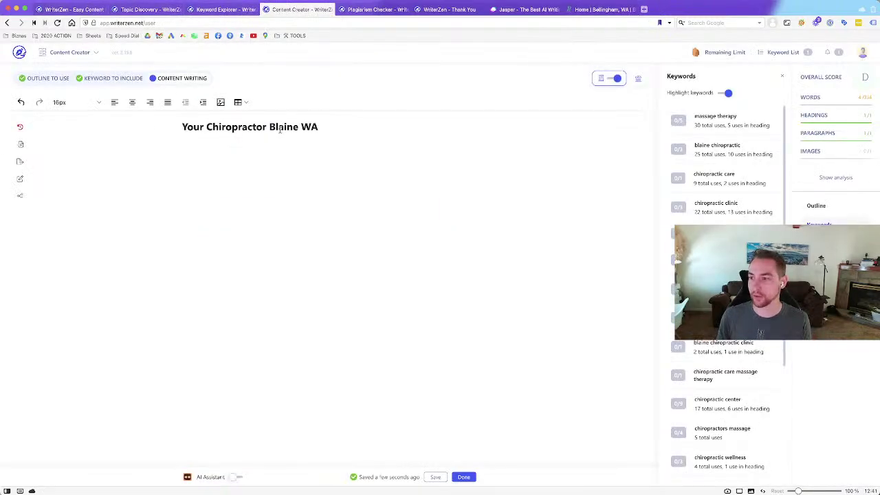
key("ctrl+v")
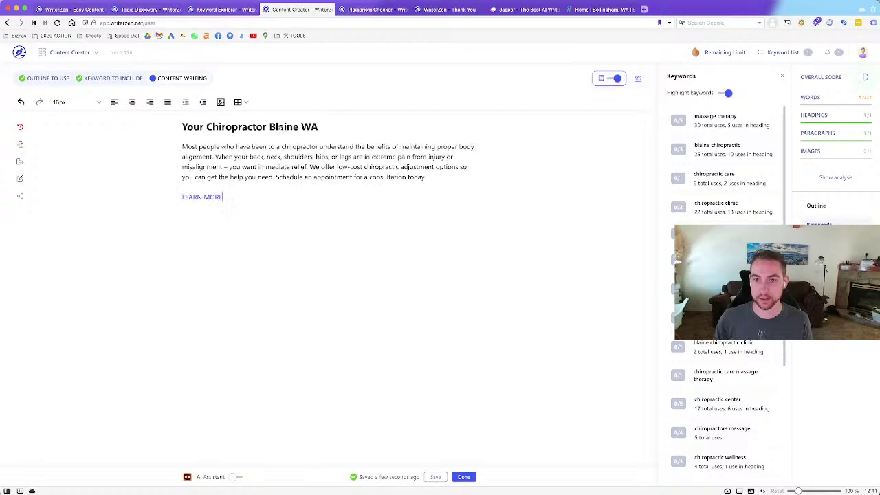
- Delete the "LEARN MORE" link and the paragraph's last two sentences, from "We offer low-cost chiropractic adjustment options" onward
left_click_drag(279, 200, 117, 194)
key("BackSpace")
key("BackSpace")
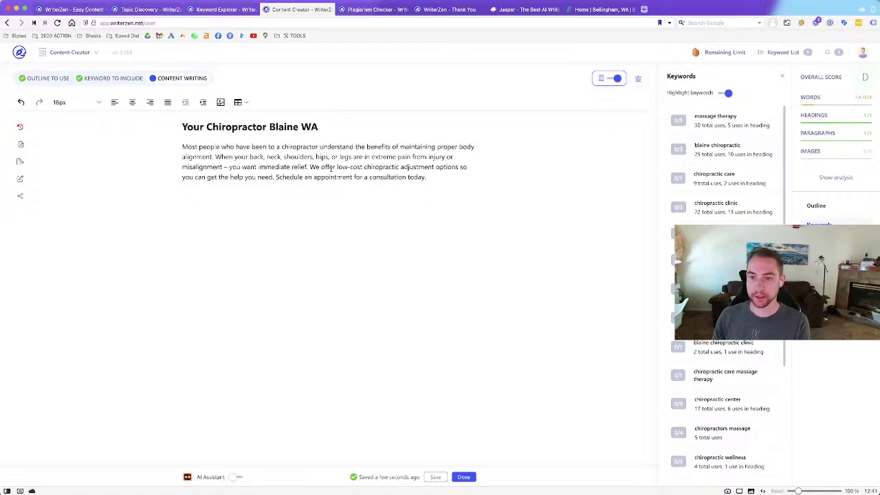
left_click_drag(310, 166, 444, 174)
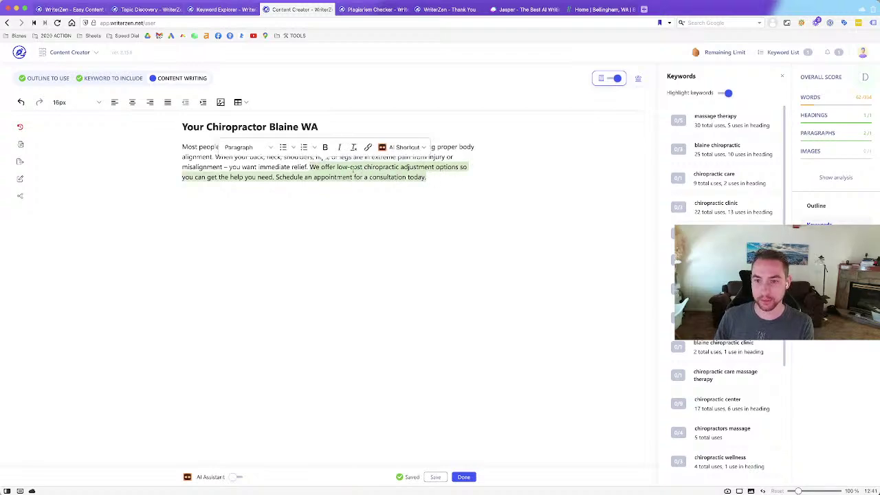
key("BackSpace")
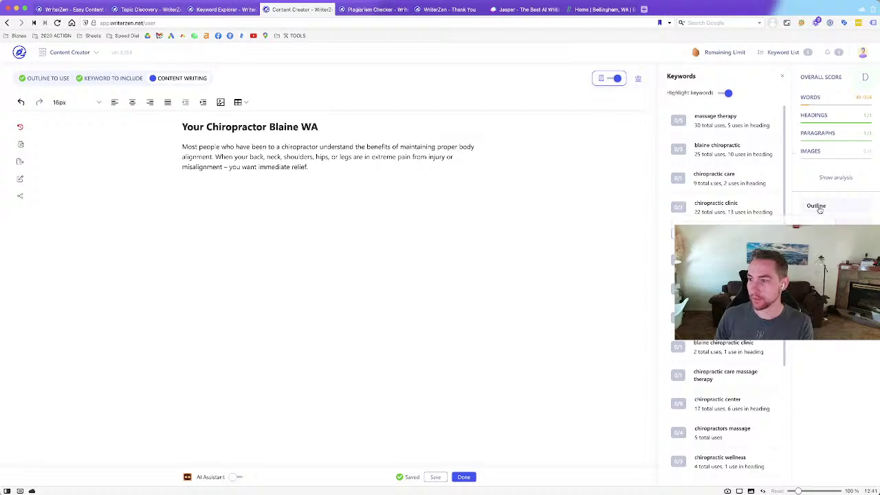
- Open the AI Assistant and review its Auto write and Outline templates, including the collapsed Outline groups
left_click(236, 477)
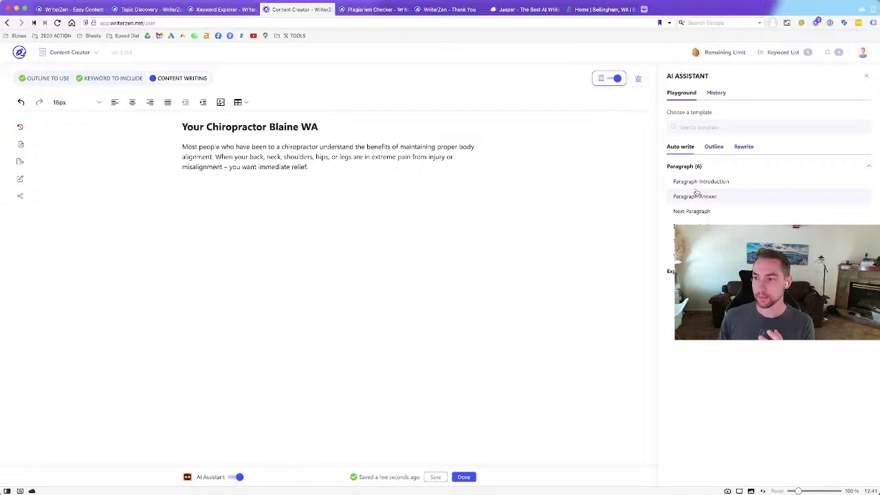
left_click(396, 165)
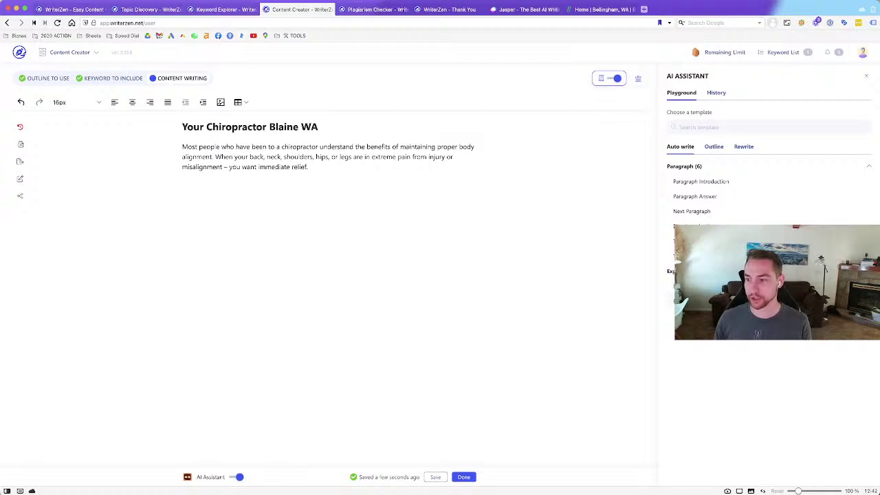
left_click(714, 147)
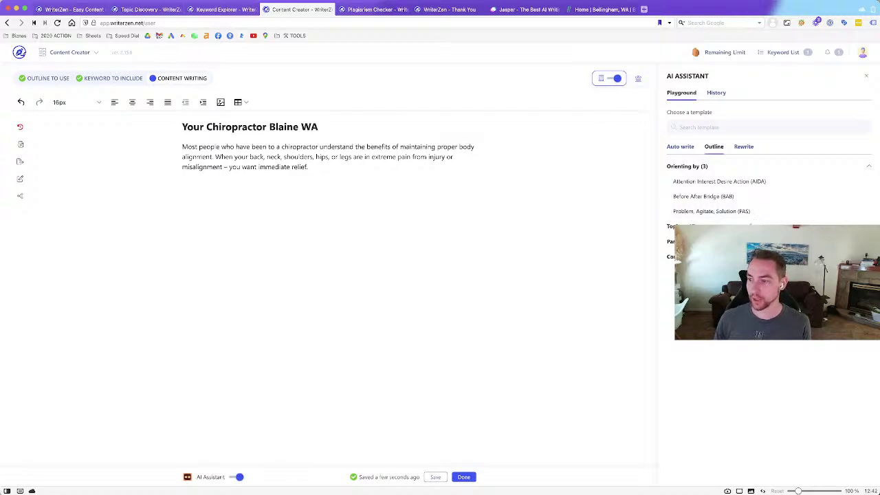
left_click(763, 227)
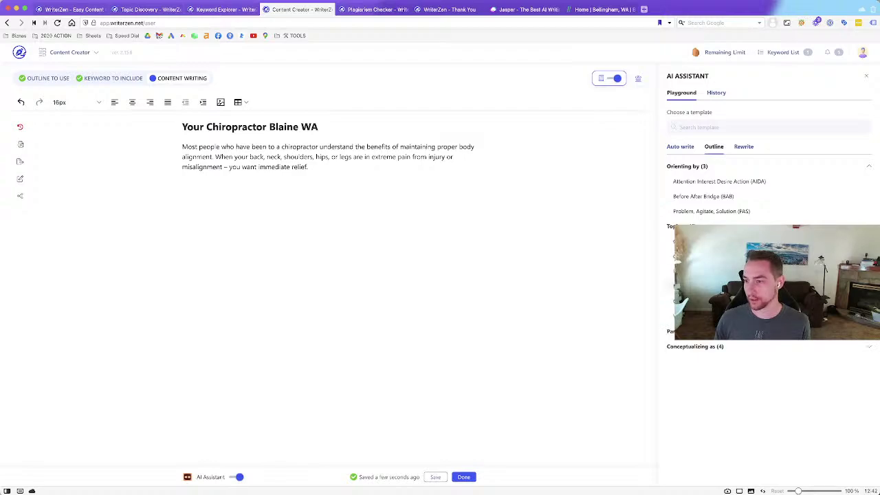
left_click(739, 332)
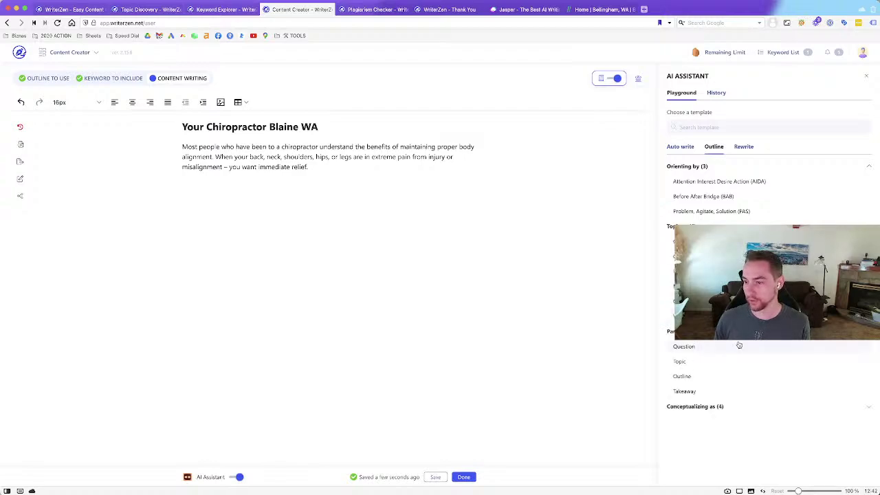
left_click(733, 409)
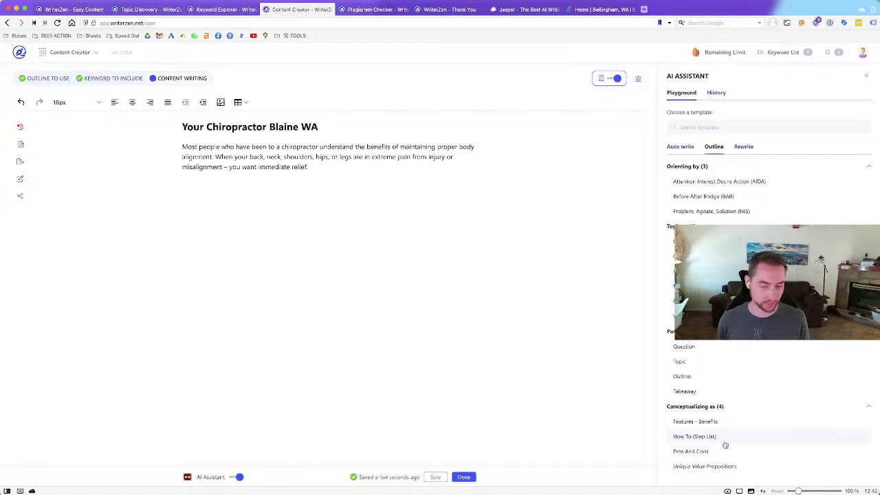
- Generate rewrites of the pasted paragraph with the Text Rewriter template at creativity level 2
left_click(745, 147)
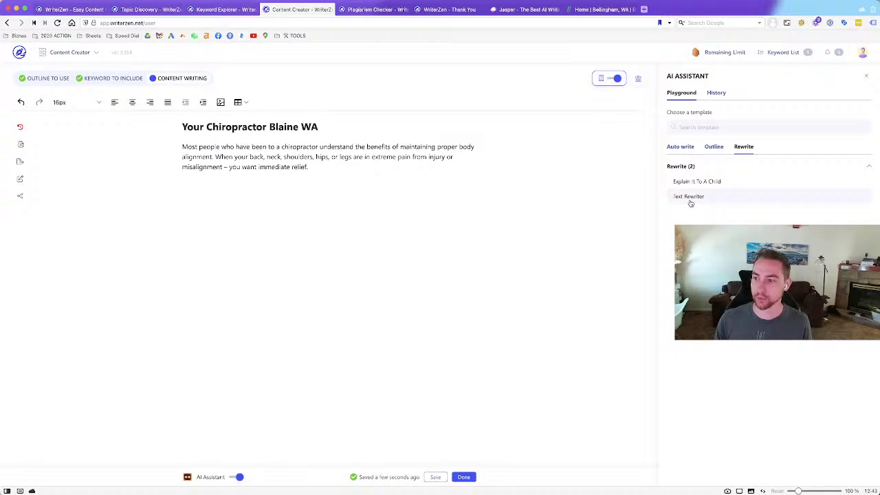
left_click_drag(310, 167, 165, 142)
key("ctrl+c")
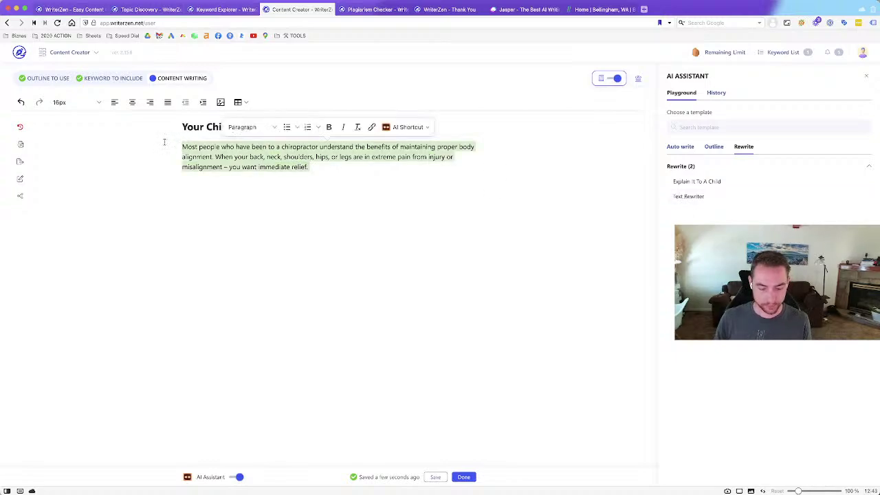
left_click(690, 196)
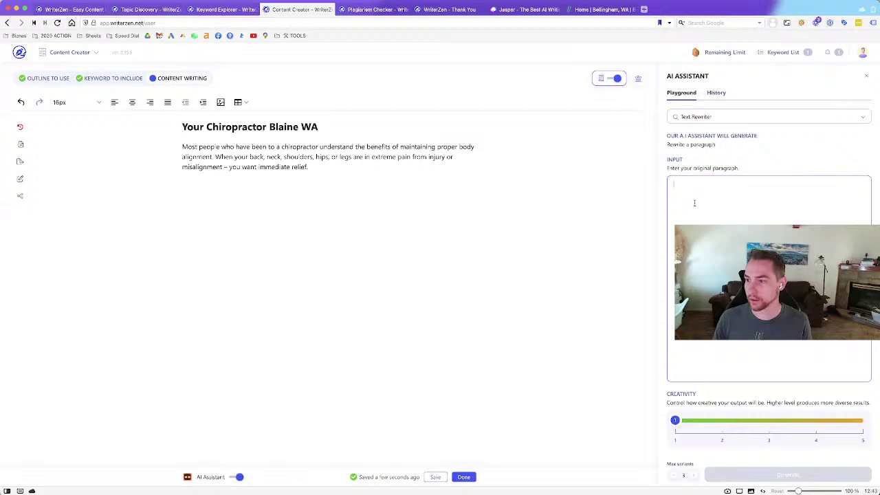
key("ctrl+v")
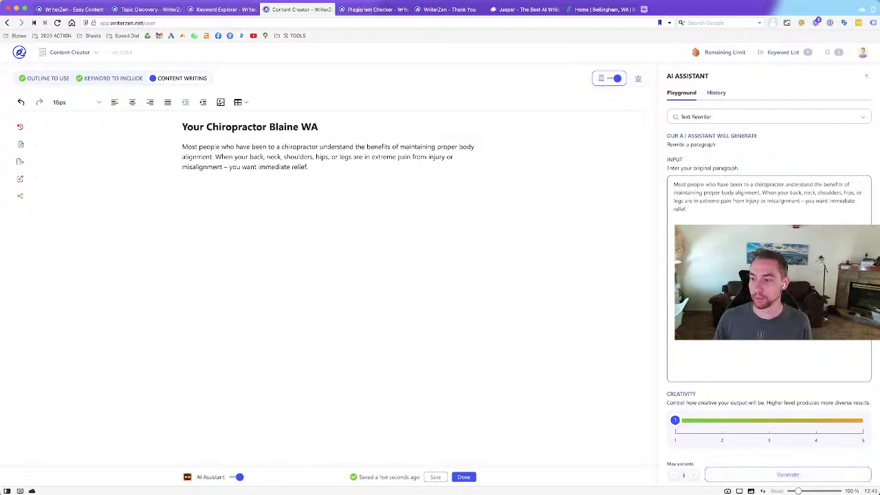
left_click(722, 421)
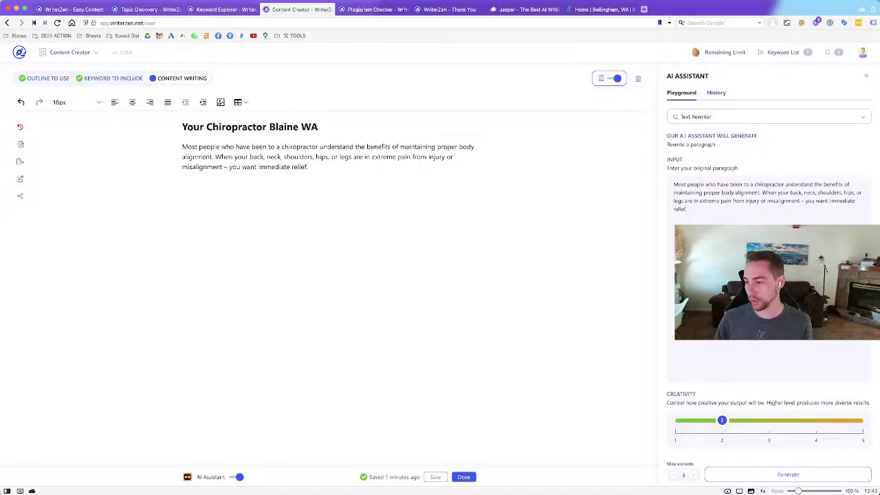
left_click(788, 475)
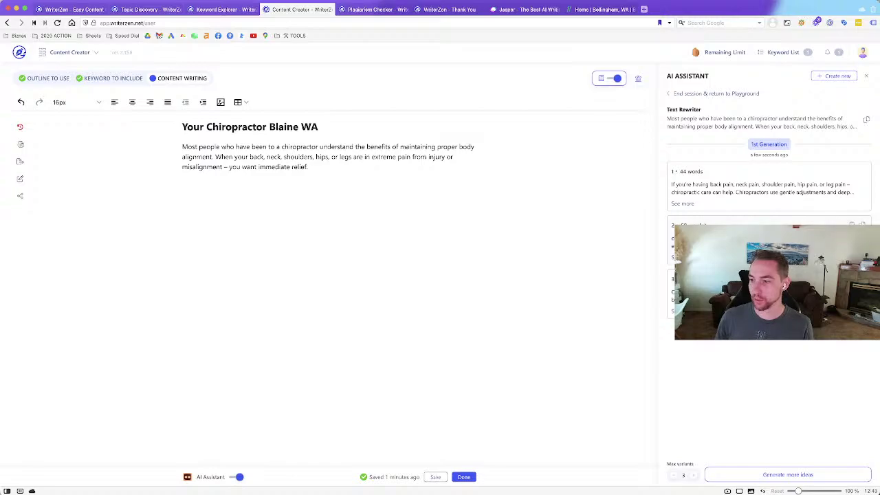
- Expand the first generated rewrite and copy it into the article below the original paragraph
left_click(684, 204)
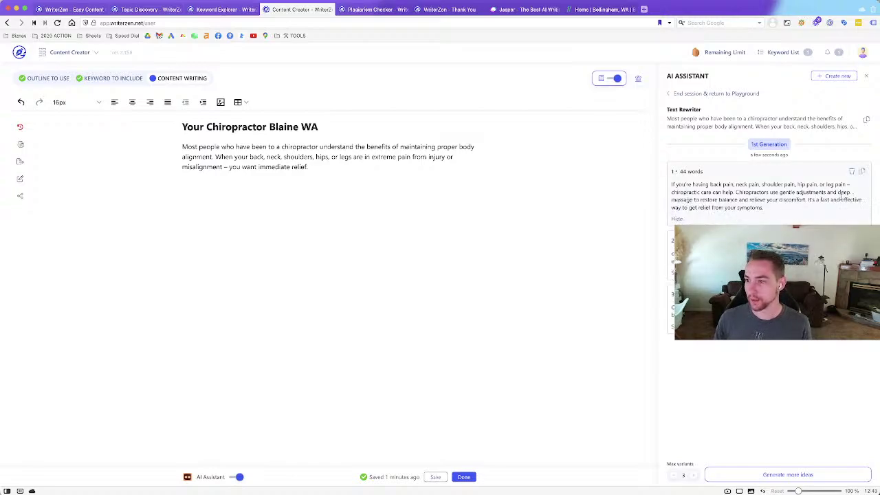
left_click(862, 172)
left_click(387, 165)
key("ctrl+v")
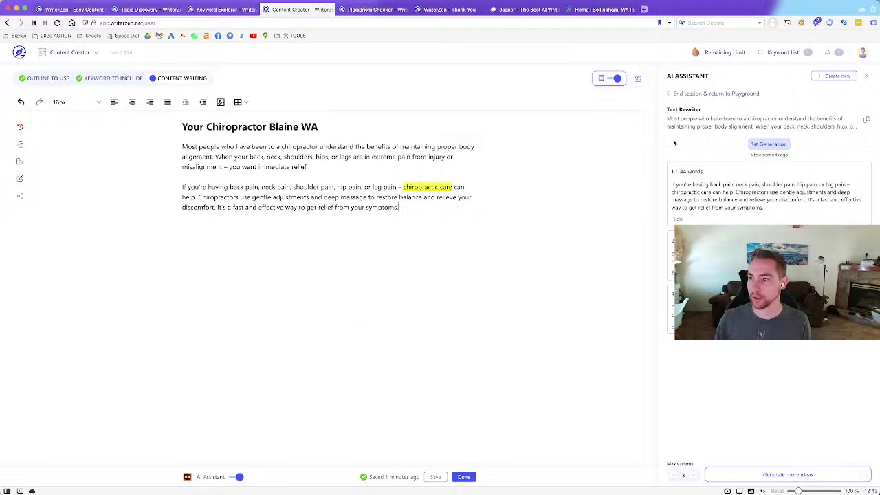
- Check the article's keyword usage in the Keywords list, close the list and return to the AI Assistant results
left_click(868, 77)
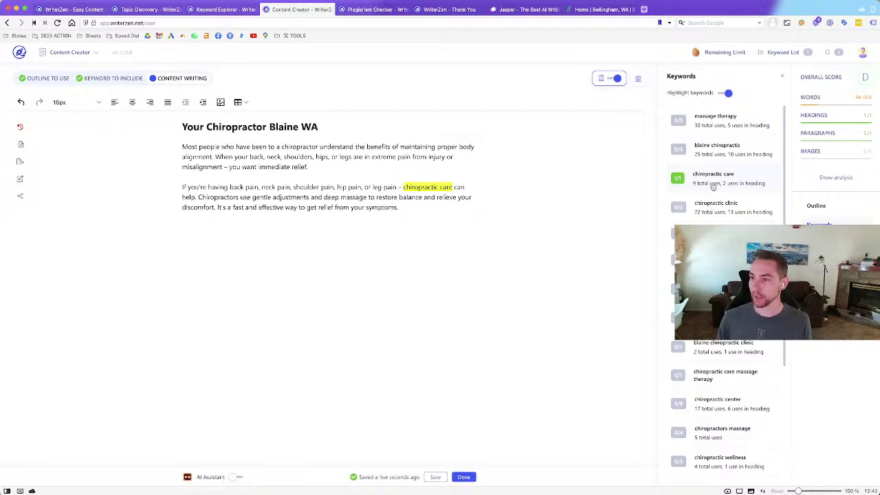
left_click(782, 76)
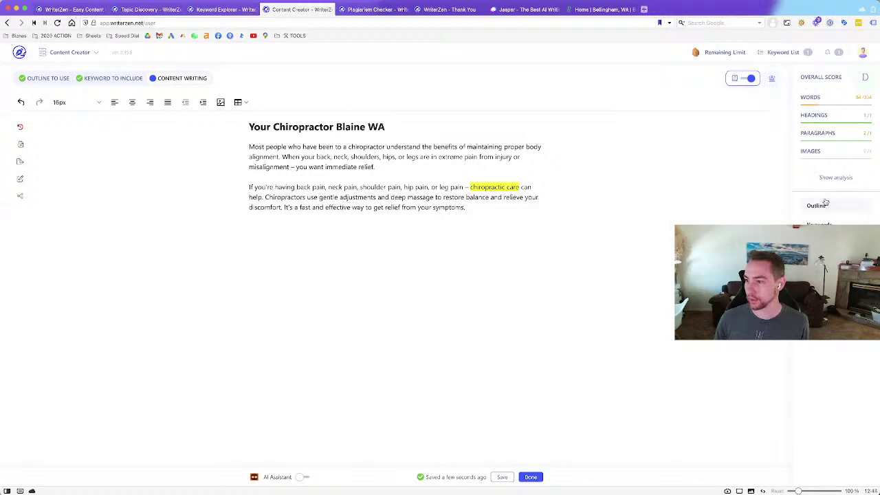
left_click(303, 476)
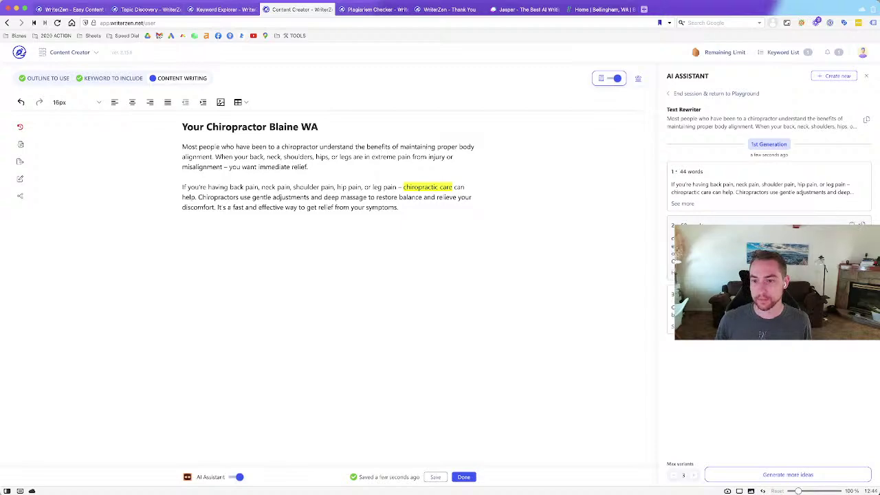
- Add the second generated rewrite as its own paragraph after the first one and start a new line below it
left_click(863, 225)
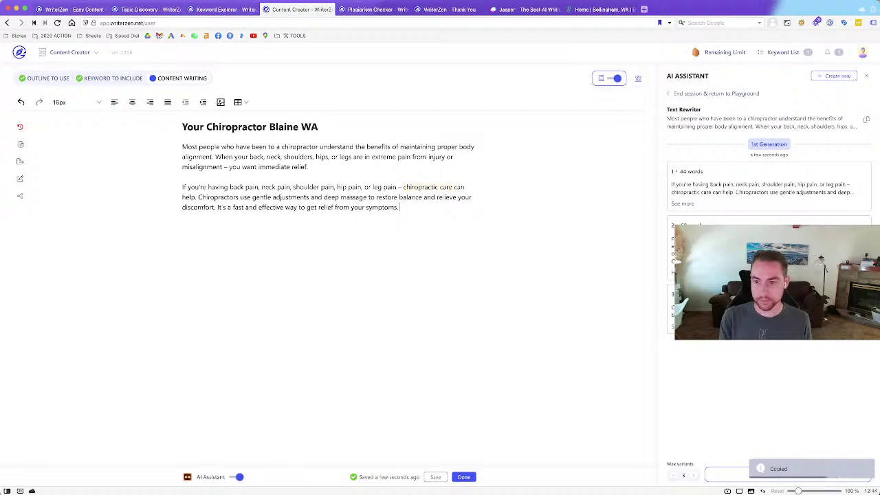
key("ctrl+v")
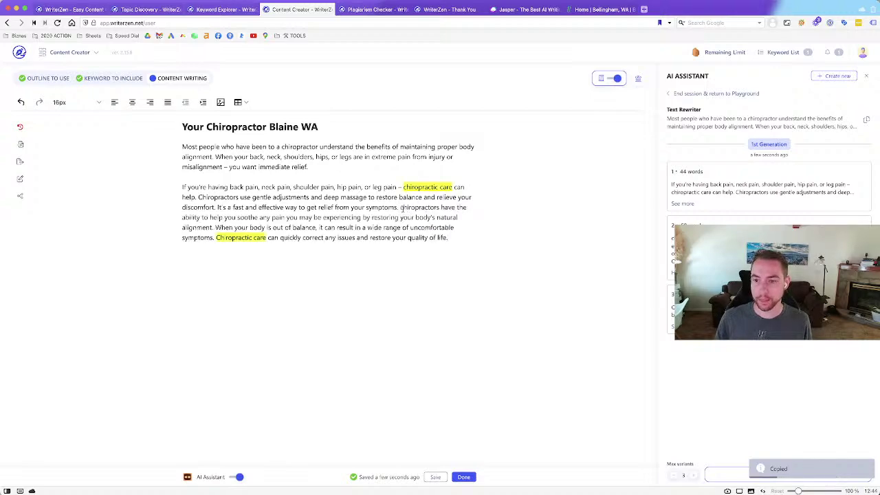
key("BackSpace")
type("C")
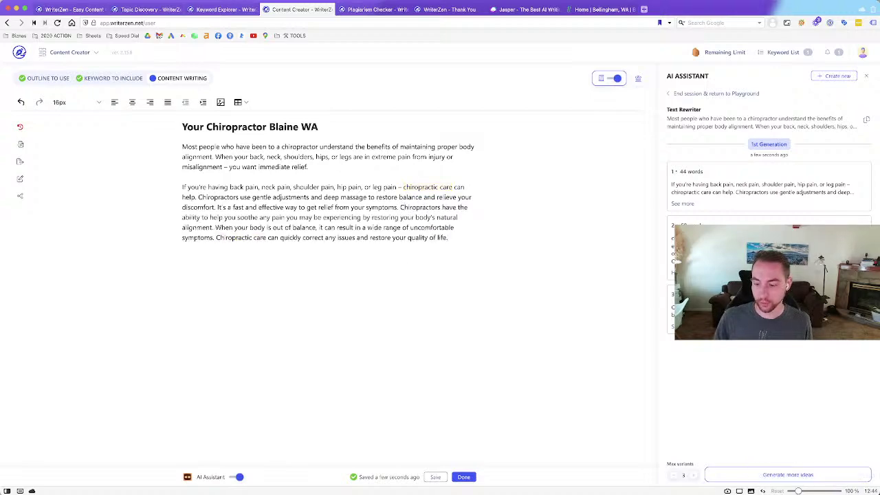
key("Return")
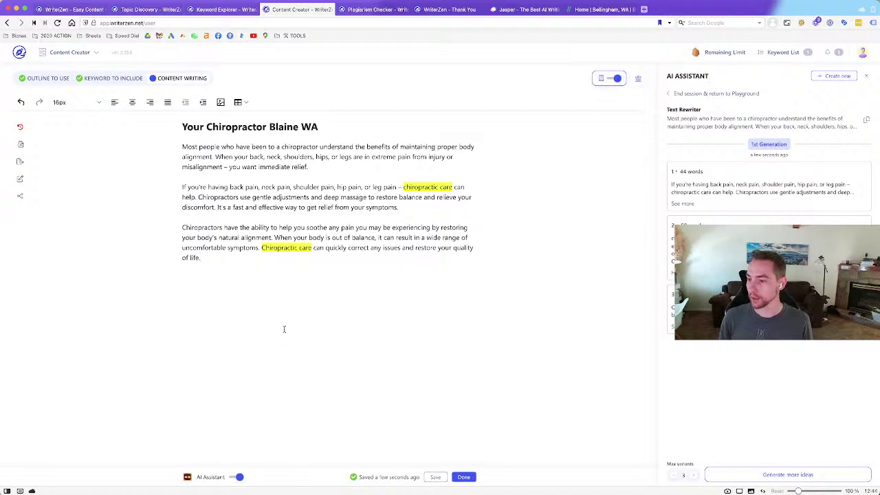
key("Return")
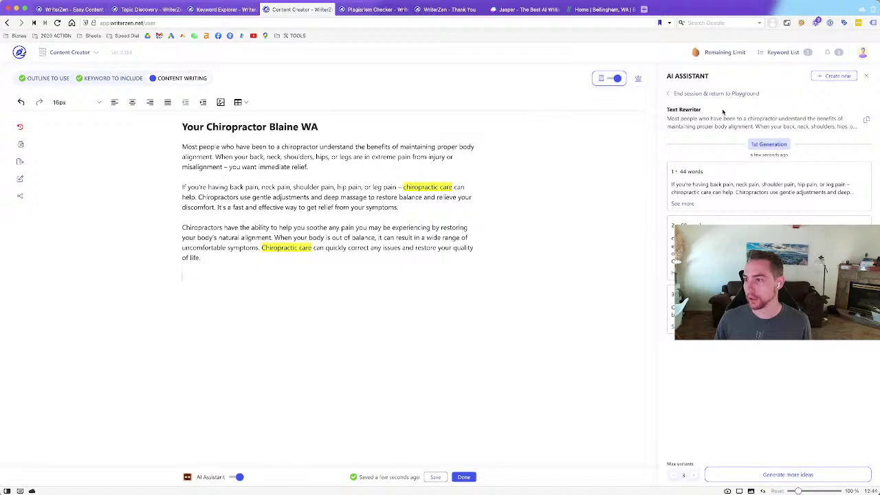
- Insert an empty line below the article's heading and switch the AI Assistant to the Paragraph Introduction template
left_click(687, 93)
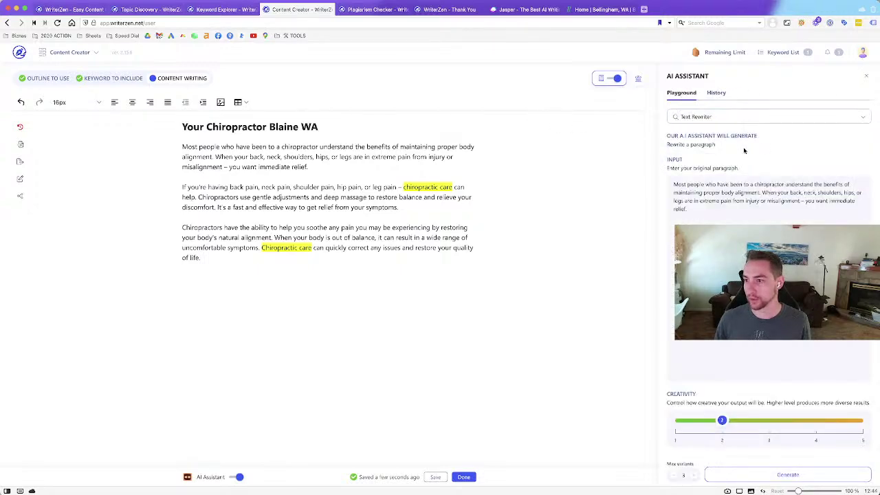
left_click(736, 117)
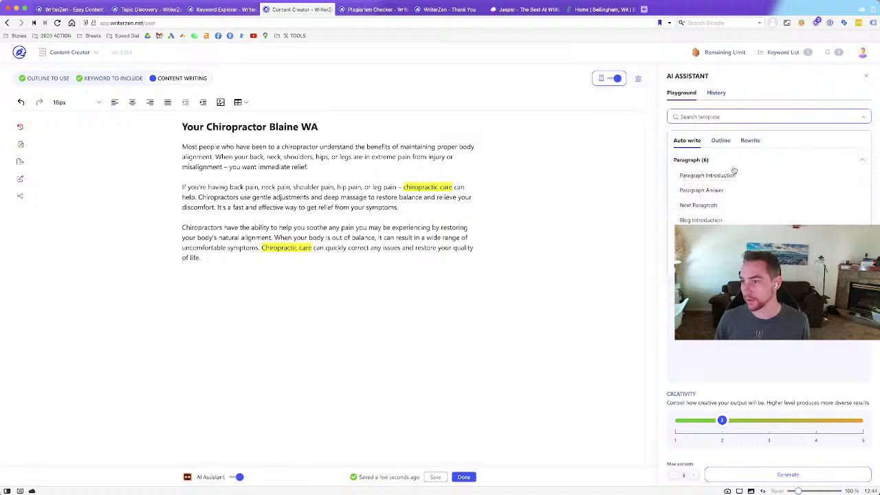
left_click(183, 146)
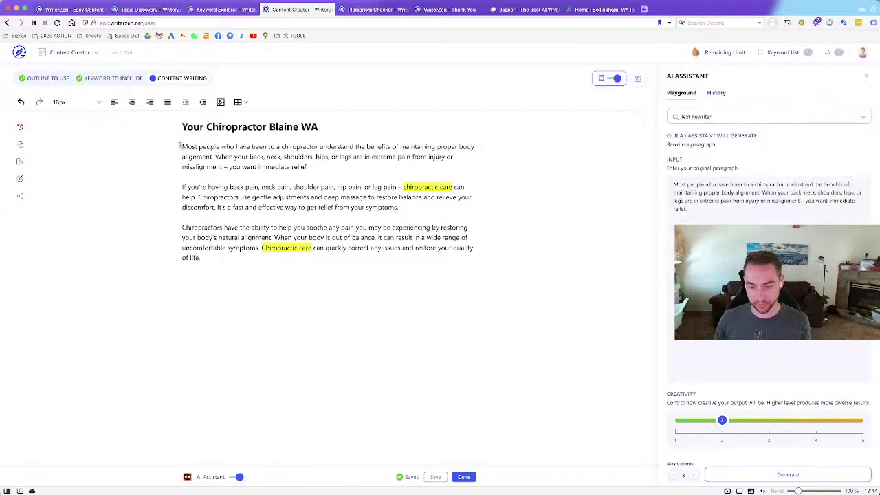
key("Return")
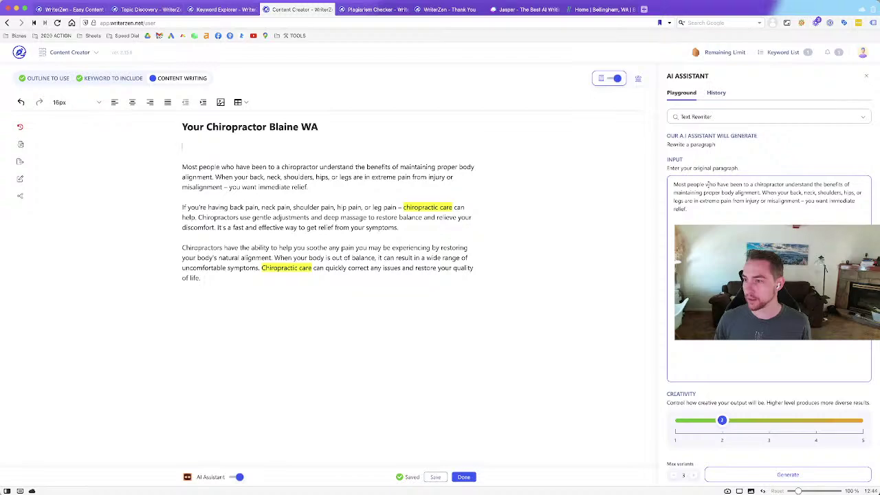
left_click(700, 117)
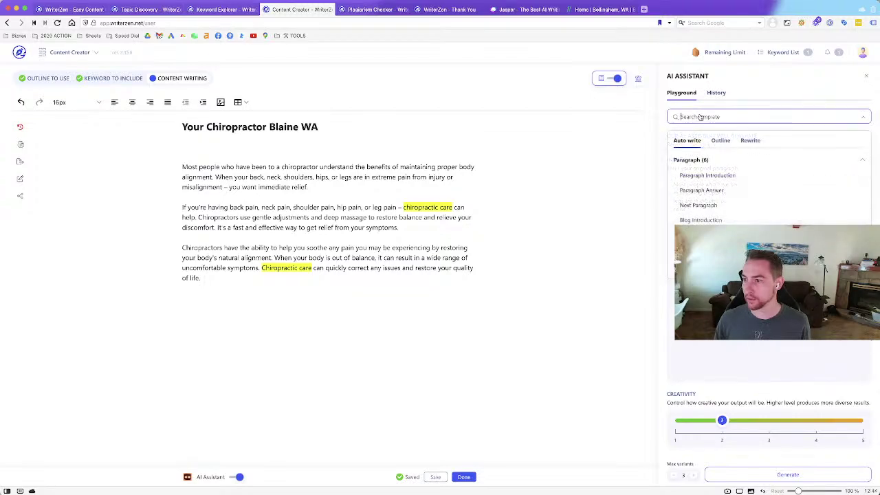
left_click(704, 176)
left_click(301, 144)
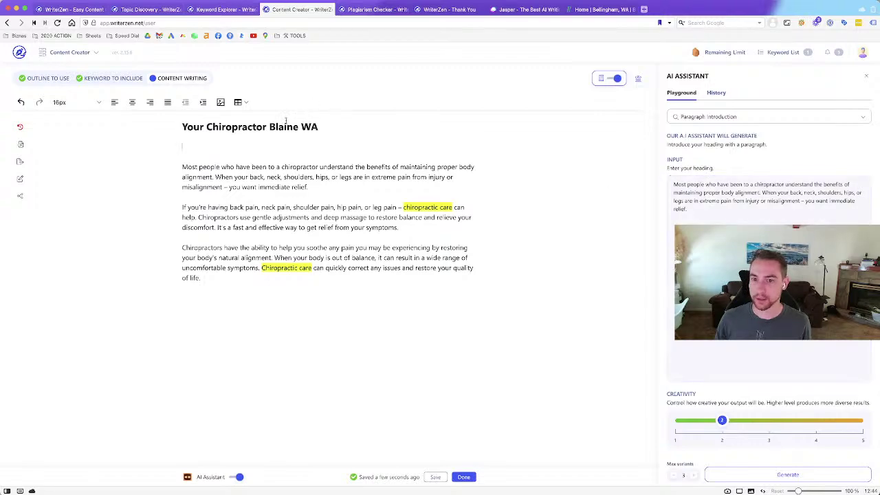
- Replace the template input with "Chiropractor Blaine WA" from the heading, set max variants to 4 and generate the introductions
left_click_drag(204, 127, 346, 128)
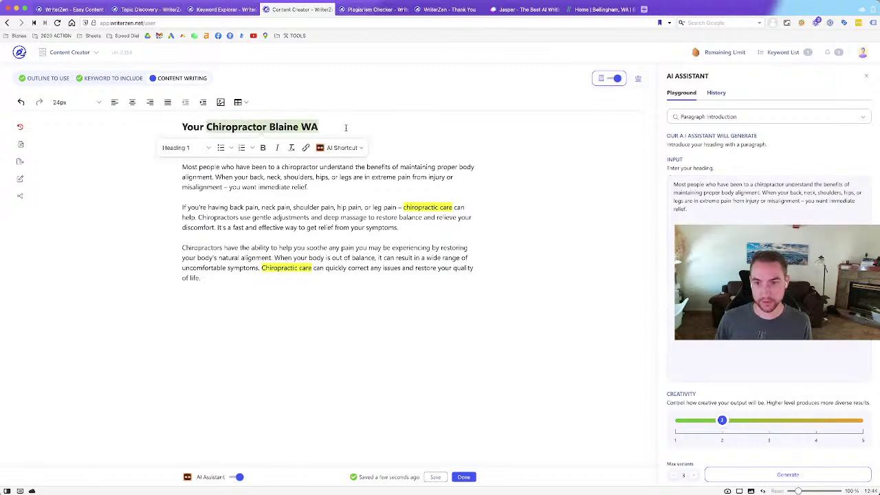
key("ctrl+c")
left_click(732, 357)
key("ctrl+a")
key("ctrl+v")
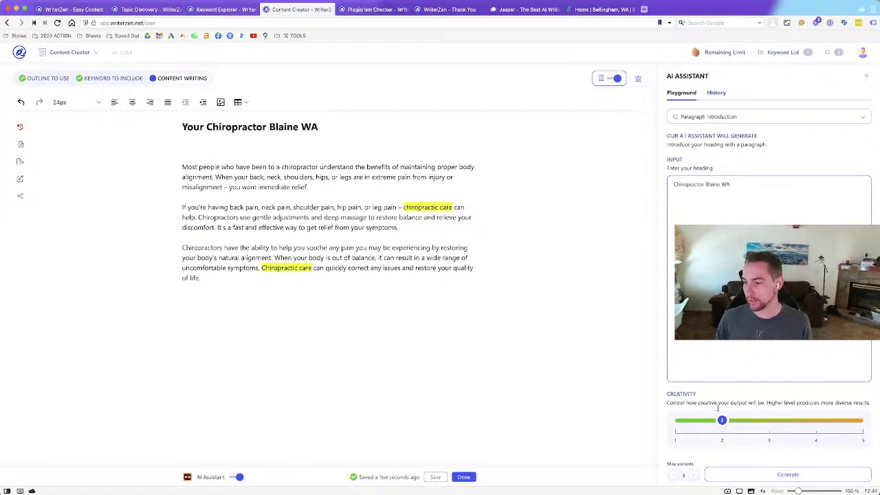
left_click(693, 475)
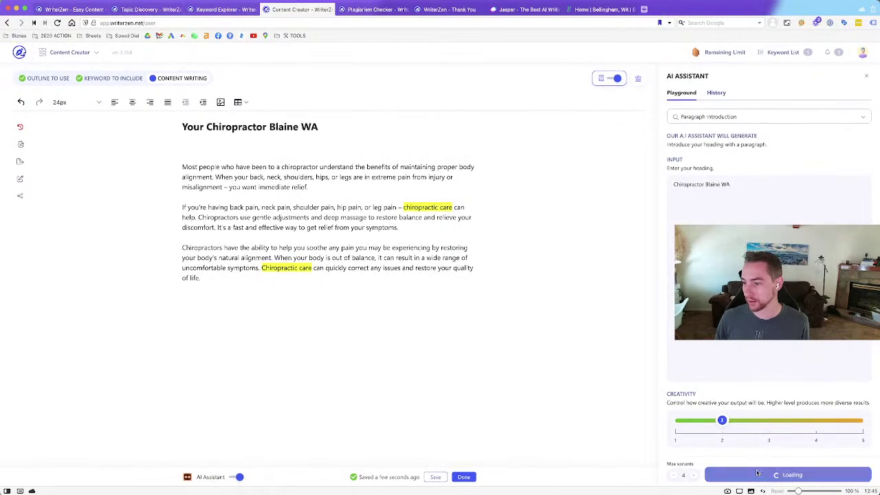
left_click(758, 474)
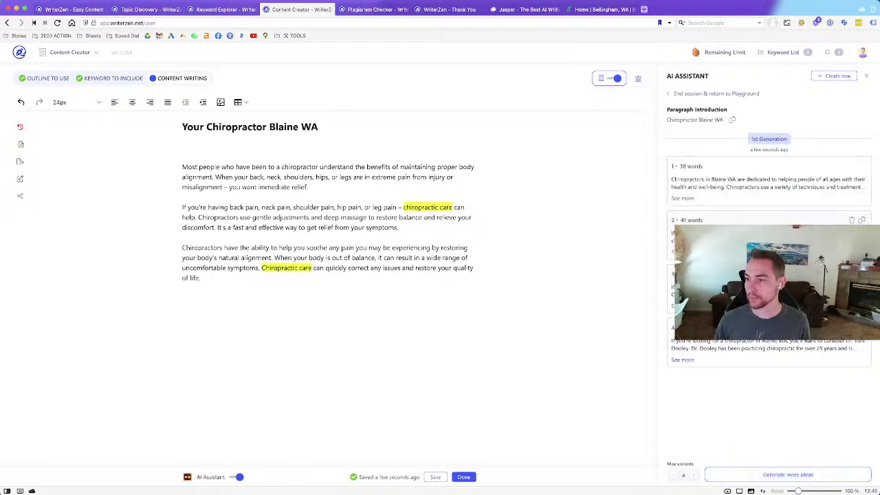
- Expand the first and fourth introductions, and paste the first one into the empty line below the article's heading
left_click(682, 198)
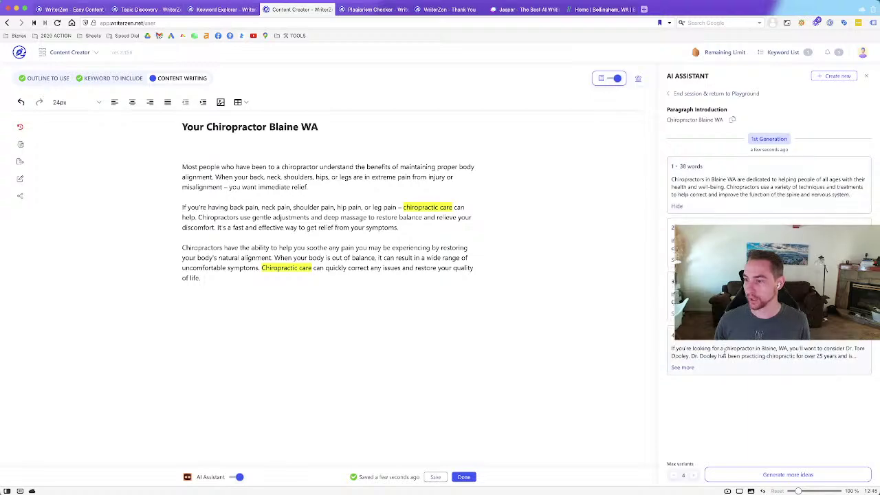
left_click(681, 368)
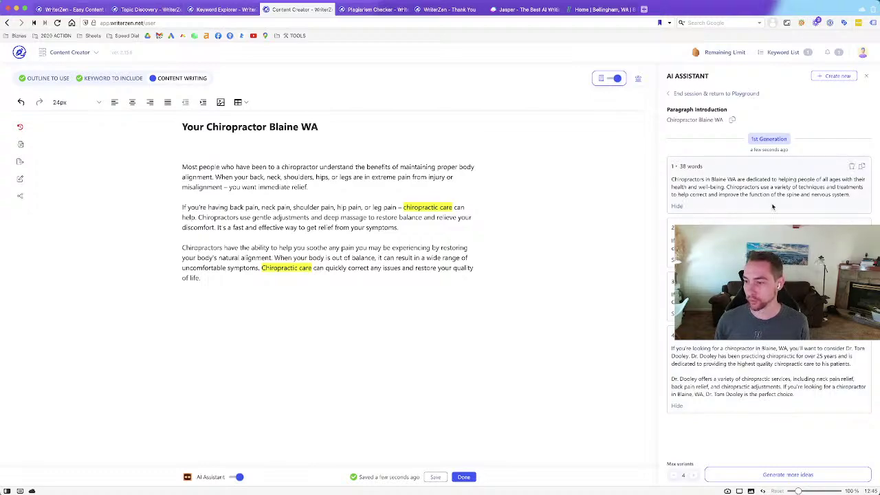
left_click(861, 166)
left_click(237, 144)
key("ctrl+v")
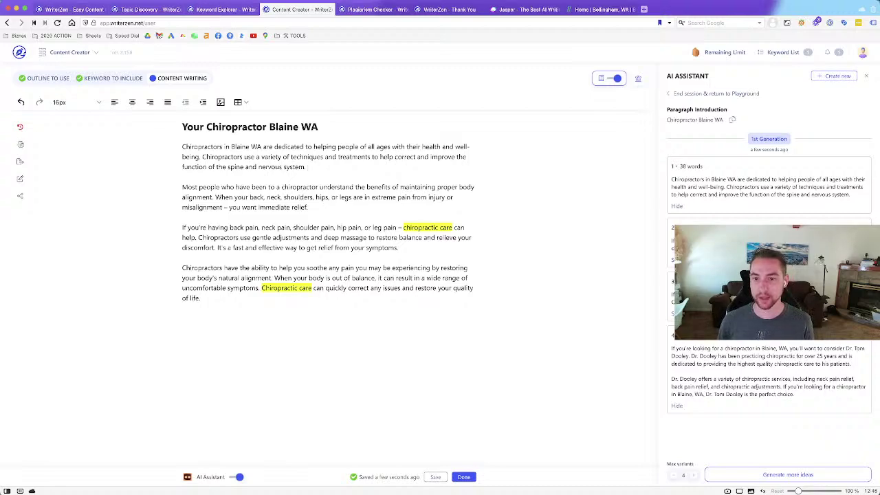
double_click(201, 147)
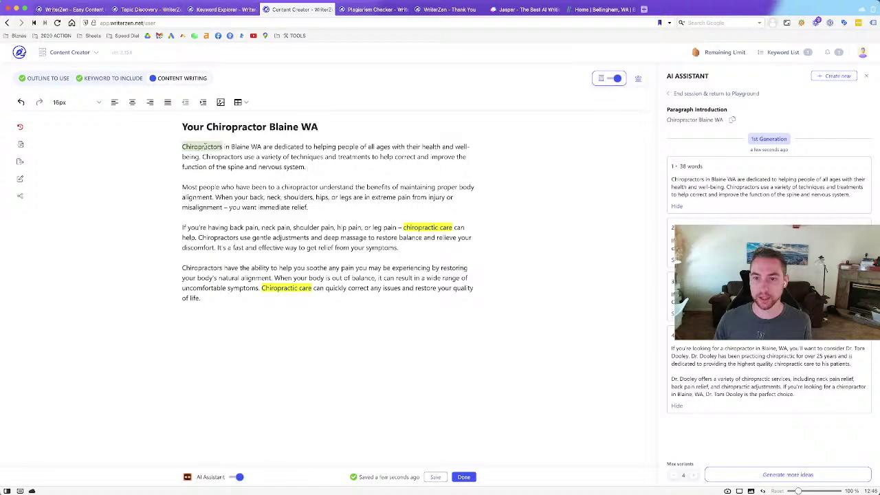
left_click_drag(182, 147, 261, 143)
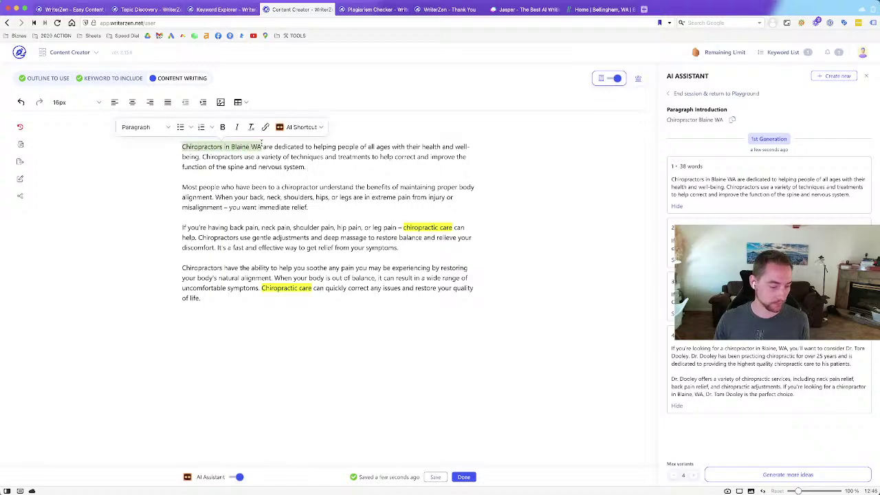
left_click(333, 173)
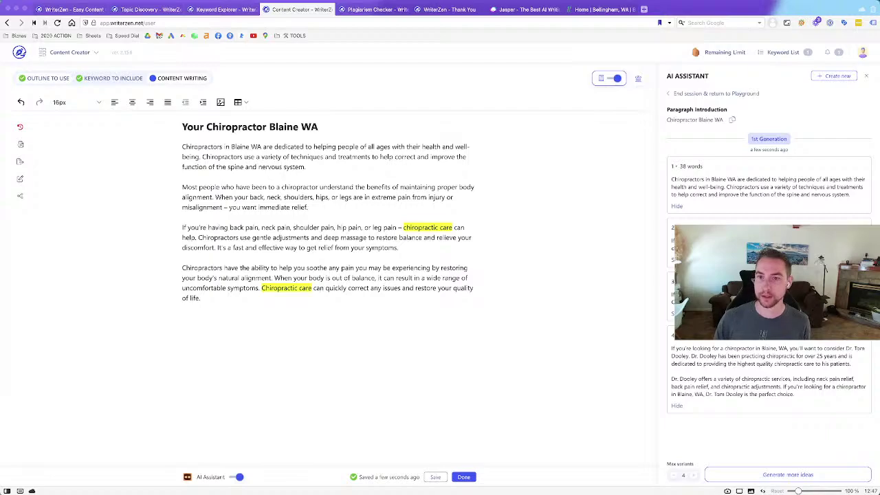
- Search Google for "chiropractor blaine wa" in a new browser tab
left_click(645, 10)
type("ch")
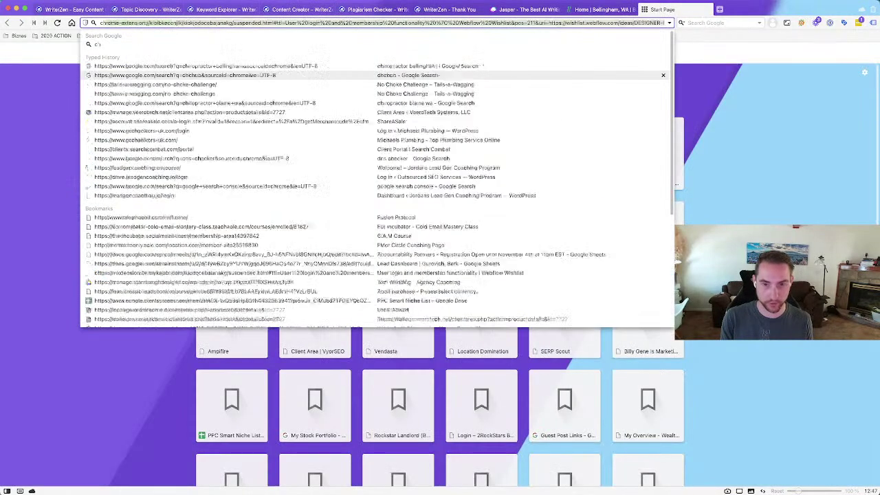
type("irppracto")
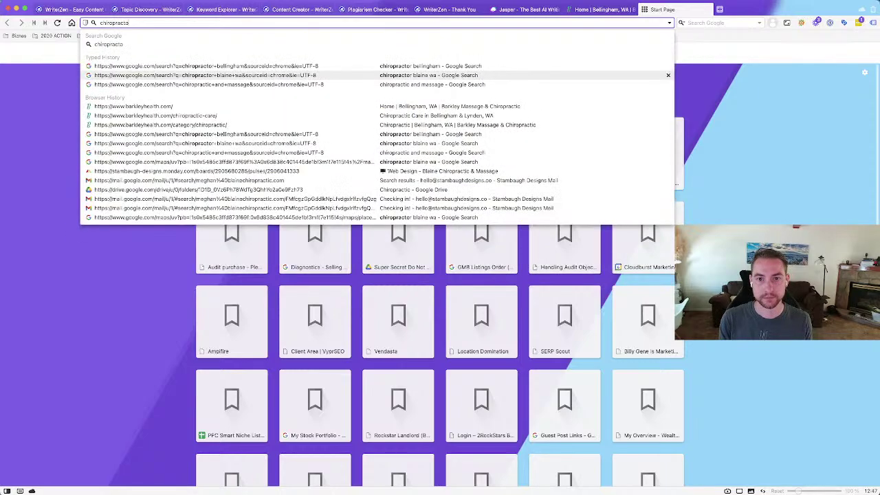
type("r b")
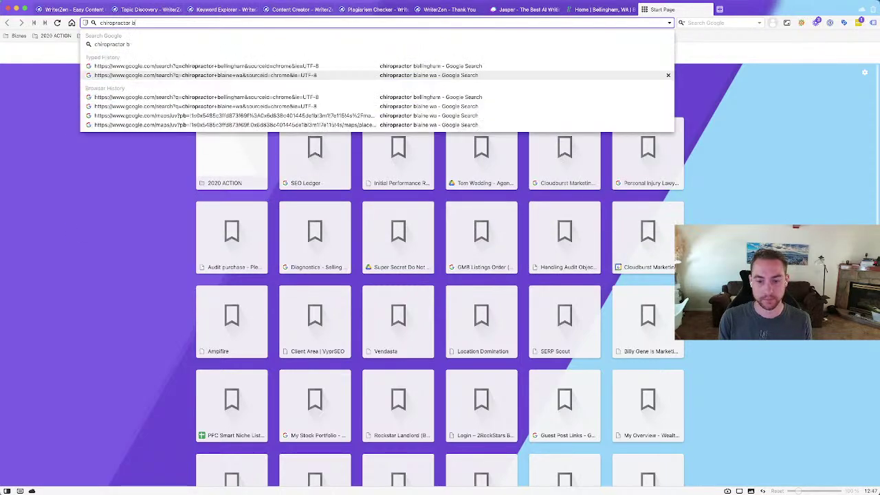
type("laine wa")
key("Return")
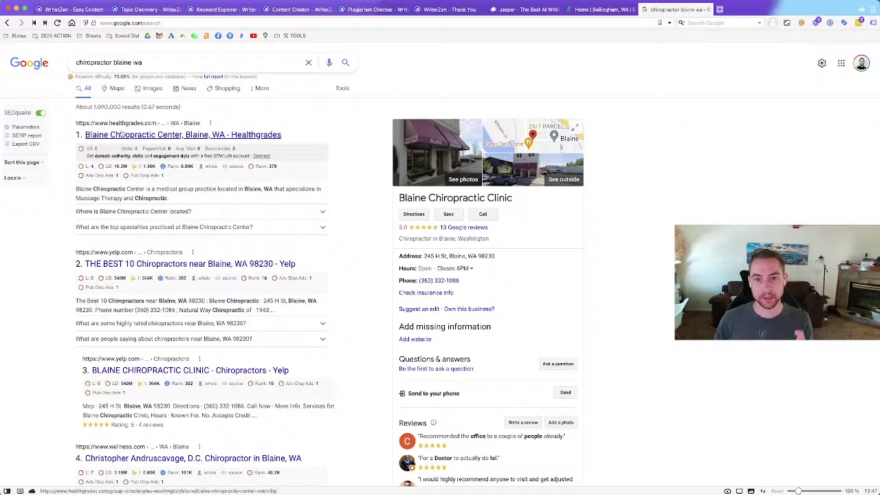
- Examine how the listings ranking for "chiropractor blaine wa" word their titles and descriptions, especially the fourth result
scroll(129, 268, "down", 3)
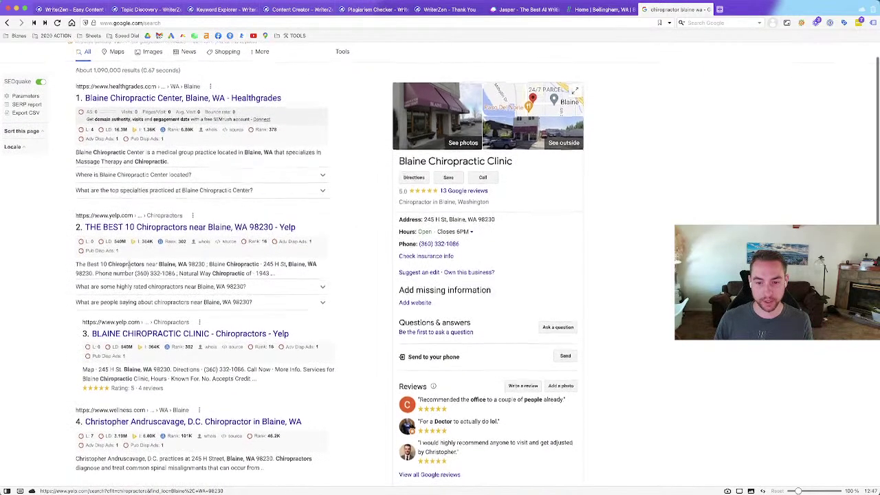
scroll(143, 293, "down", 1)
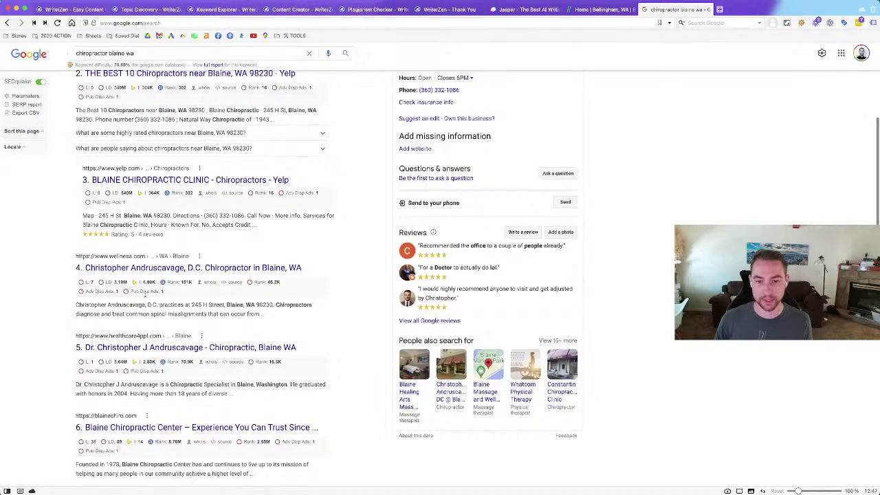
scroll(133, 376, "up", 1)
scroll(133, 376, "up", 2)
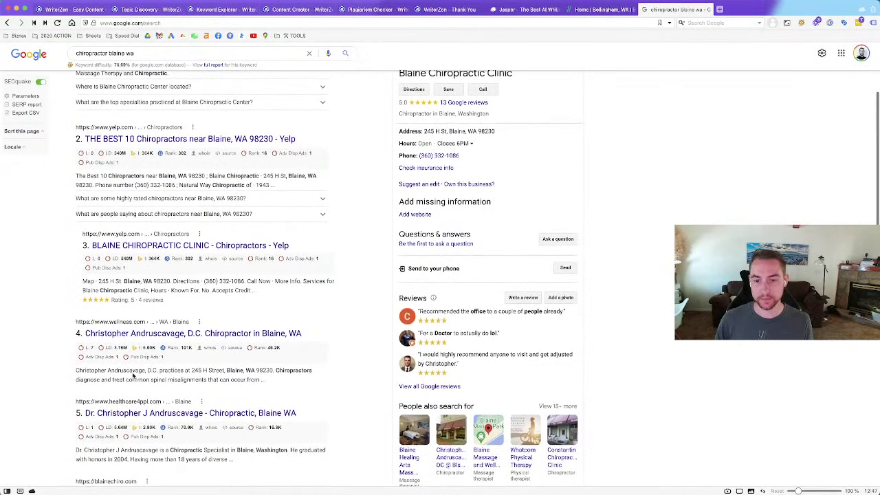
left_click_drag(69, 335, 346, 336)
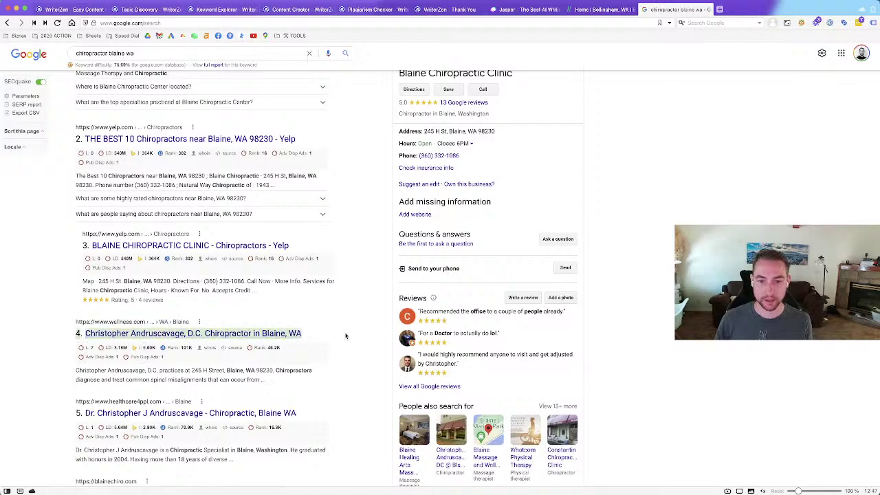
triple_click(118, 329)
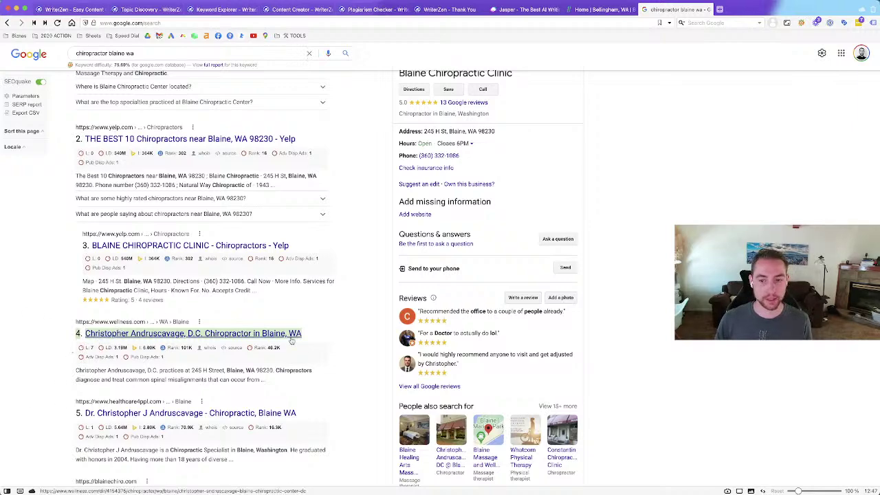
left_click(341, 343)
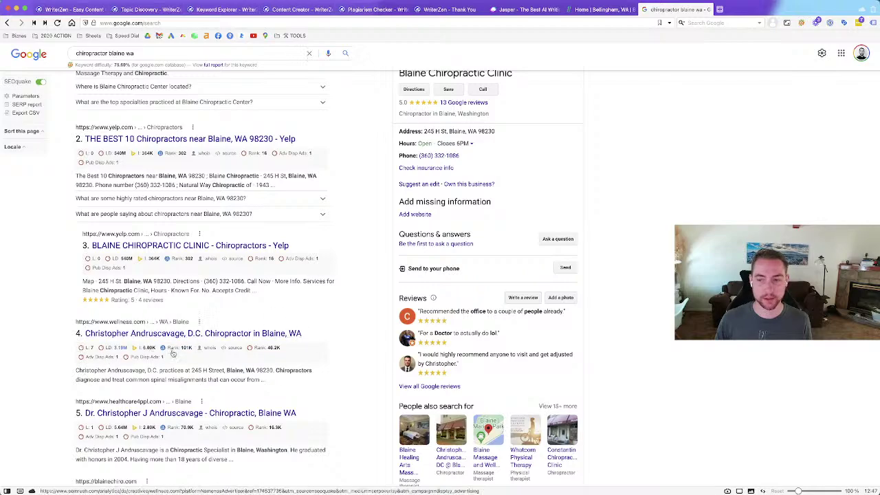
scroll(289, 394, "up", 3)
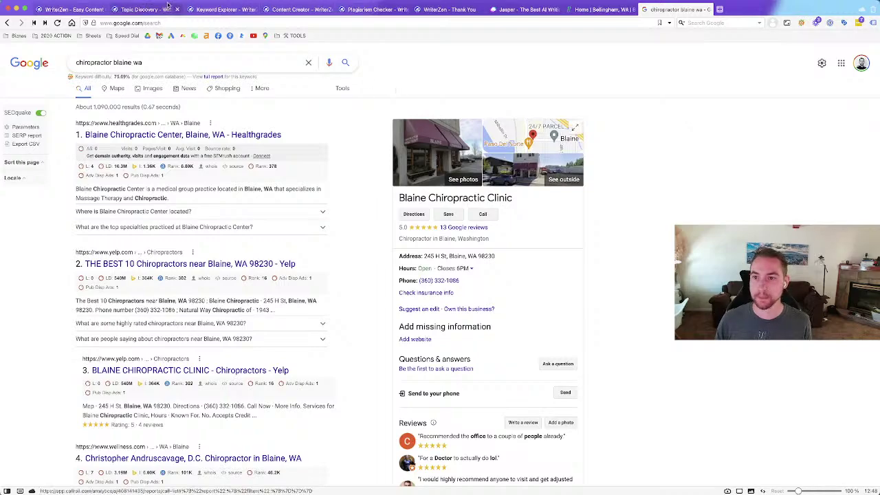
- Return to the article in Content Creator and delete its last paragraph, the one starting "Chiropractors have the ability to help you soothe"
left_click(374, 9)
left_click(287, 11)
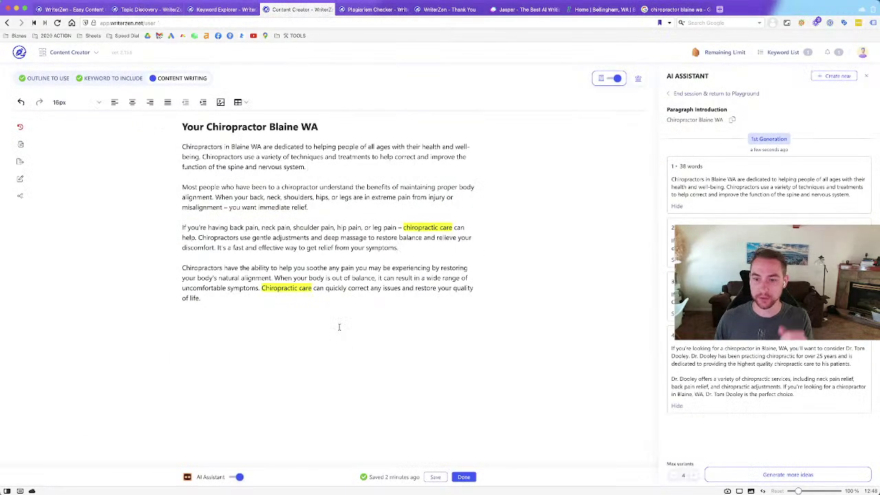
left_click(302, 307)
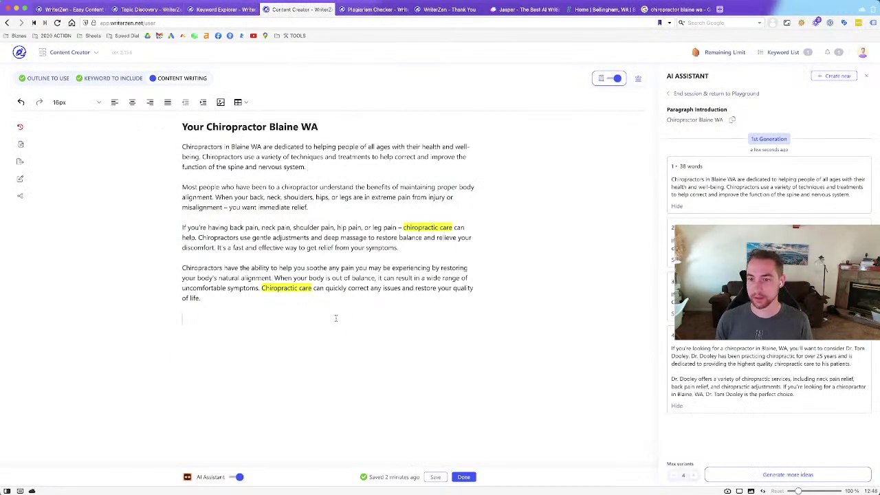
left_click_drag(247, 304, 152, 270)
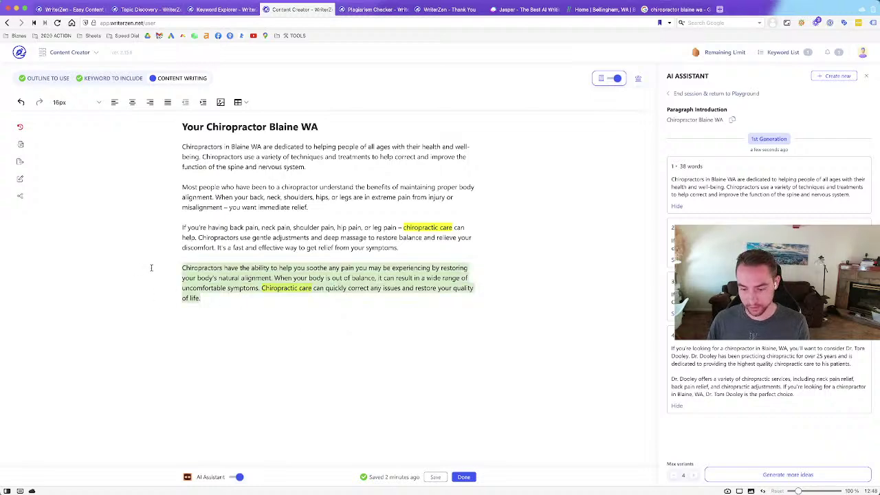
key("BackSpace")
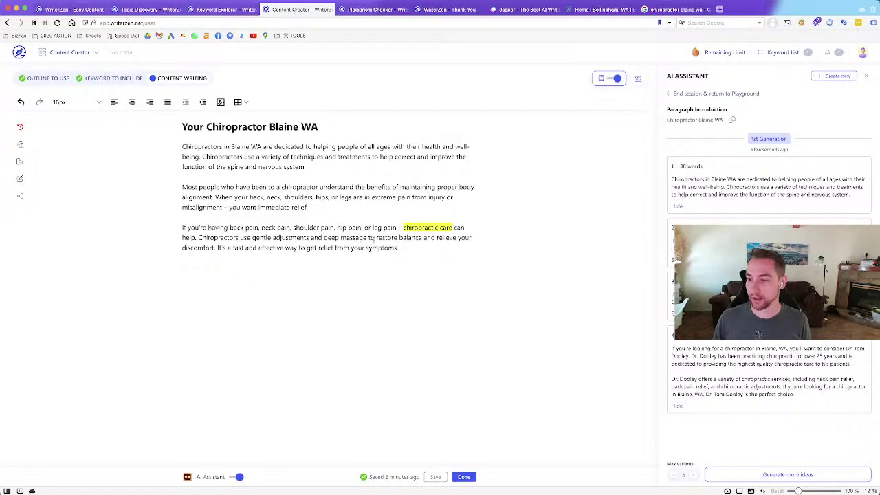
left_click_drag(418, 246, 122, 126)
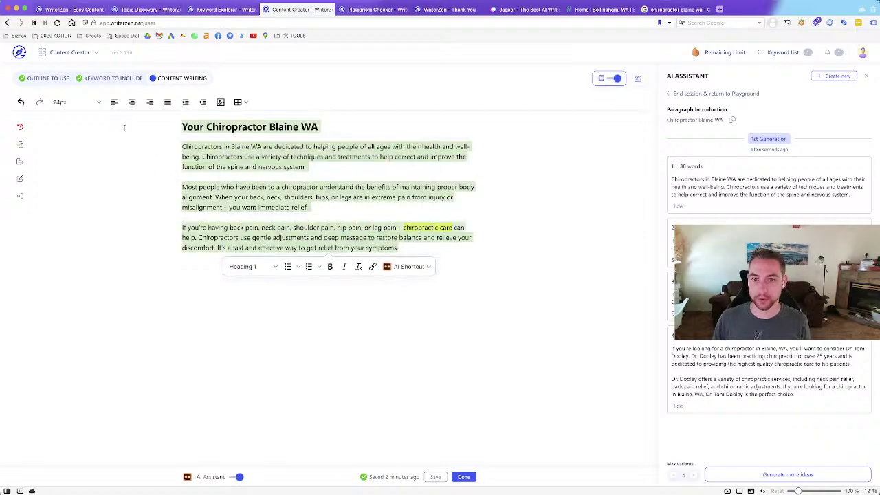
left_click(460, 268)
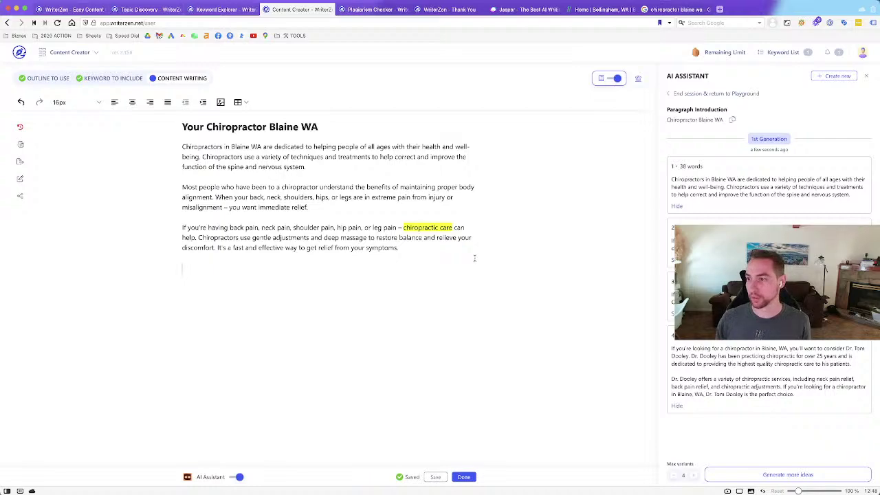
- End the Paragraph Introduction session and browse the AI shortcuts for the article's last paragraph, covering the transition and auto-write options
left_click(731, 94)
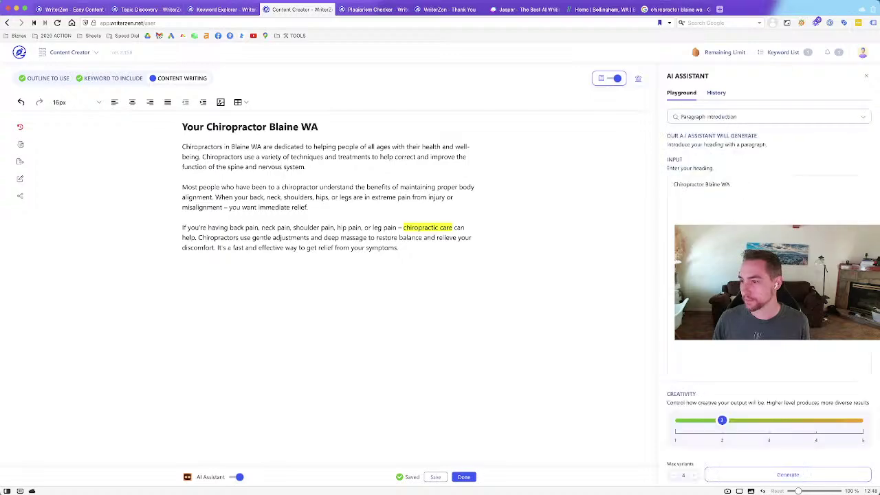
triple_click(428, 250)
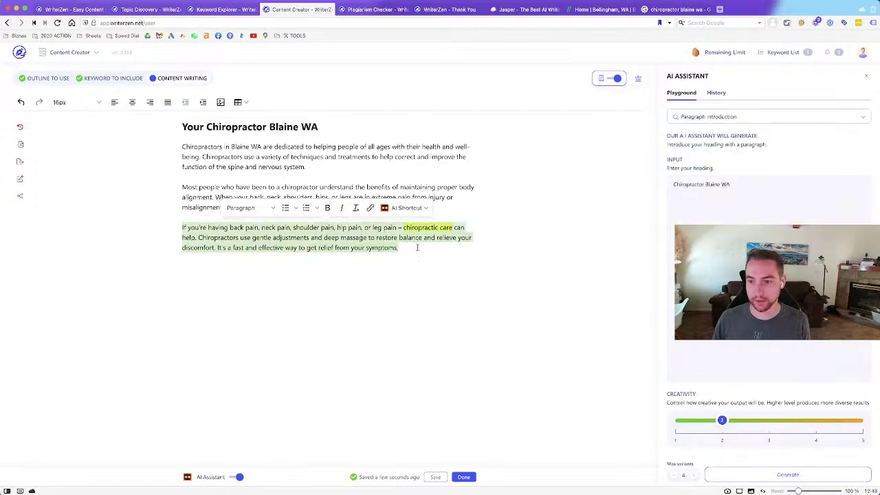
left_click(420, 214)
mouse_move(408, 252)
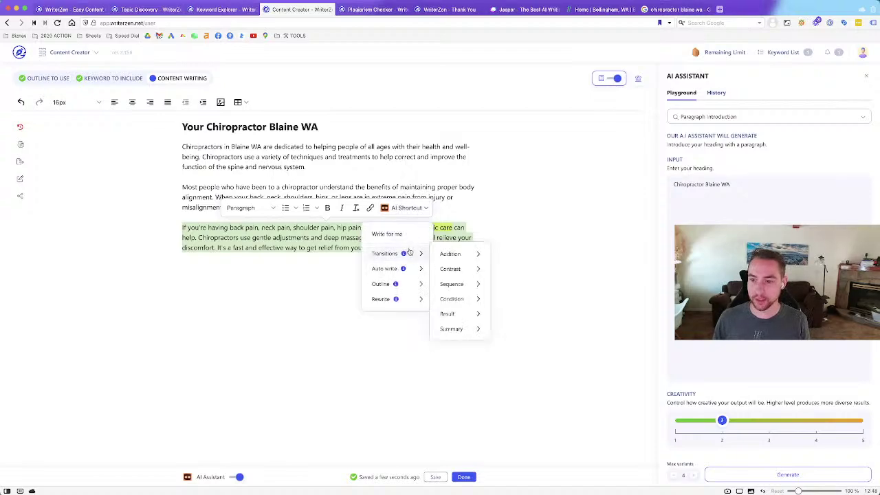
mouse_move(454, 260)
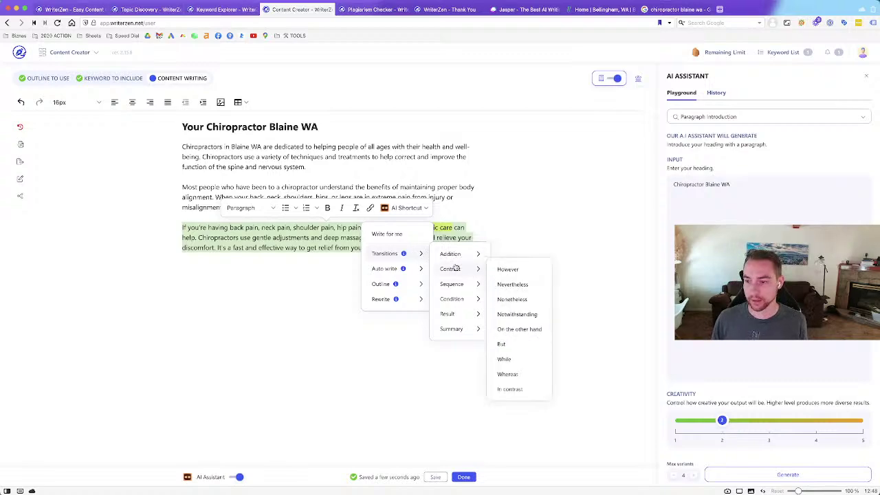
mouse_move(454, 289)
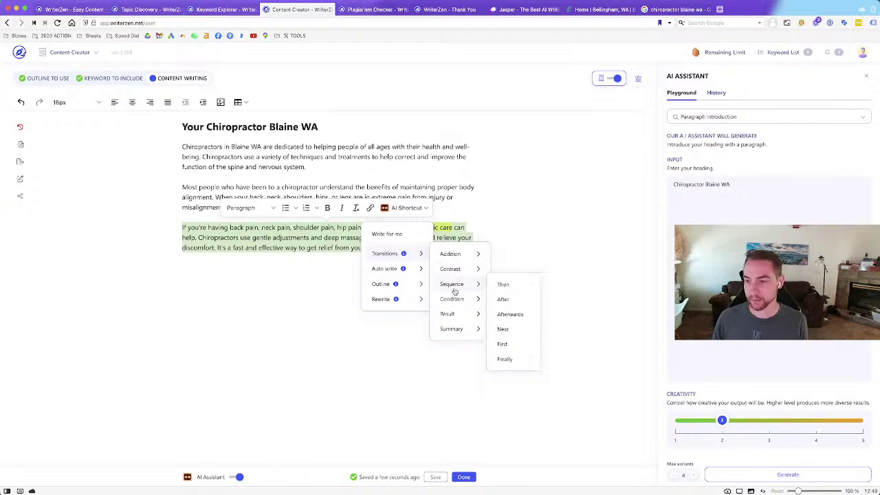
mouse_move(449, 315)
mouse_move(404, 273)
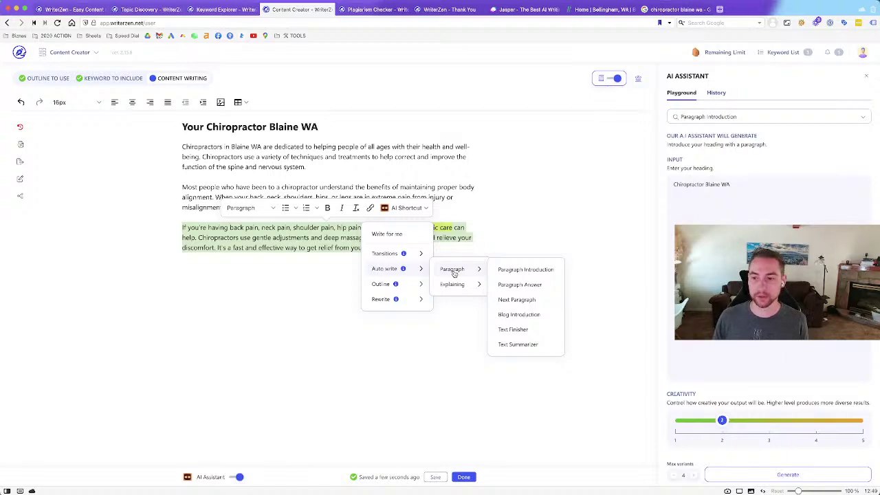
- Bring up the Jasper website for comparison and return to the article in WriterZen's Content Creator
left_click(527, 10)
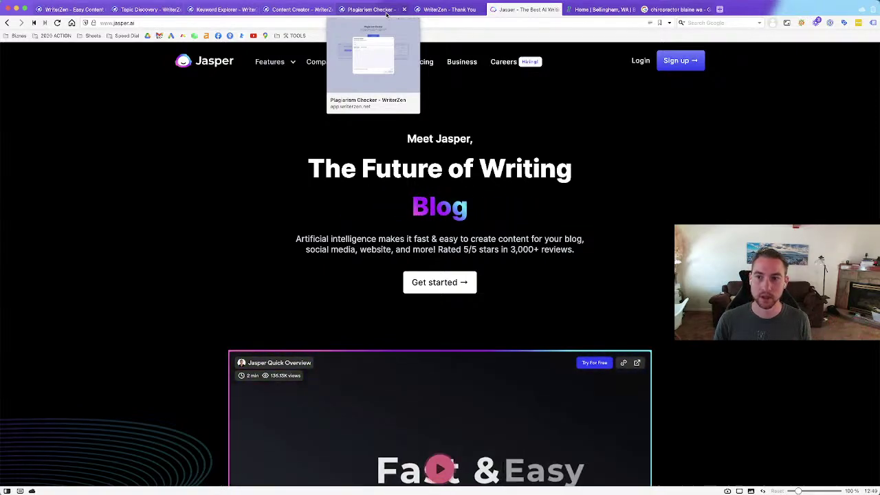
left_click(387, 11)
left_click(300, 10)
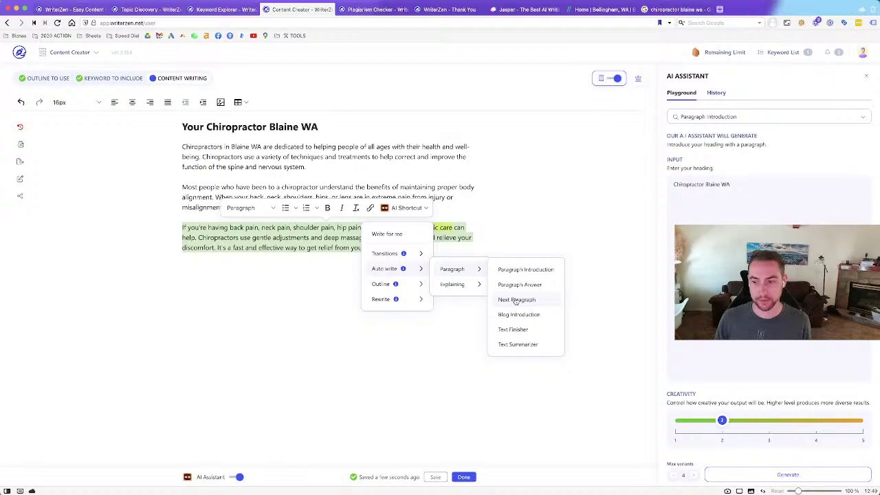
- Send the selected last paragraph to the Next Paragraph template and generate follow-up paragraphs
left_click(515, 300)
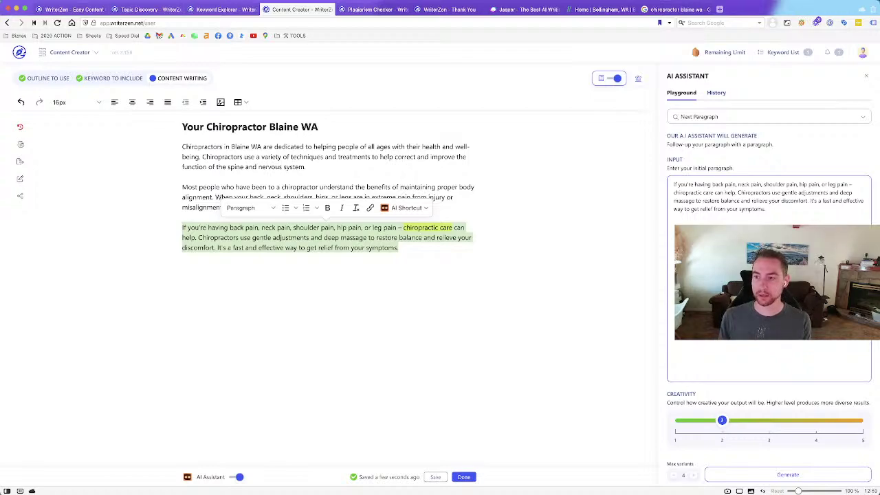
left_click(753, 222)
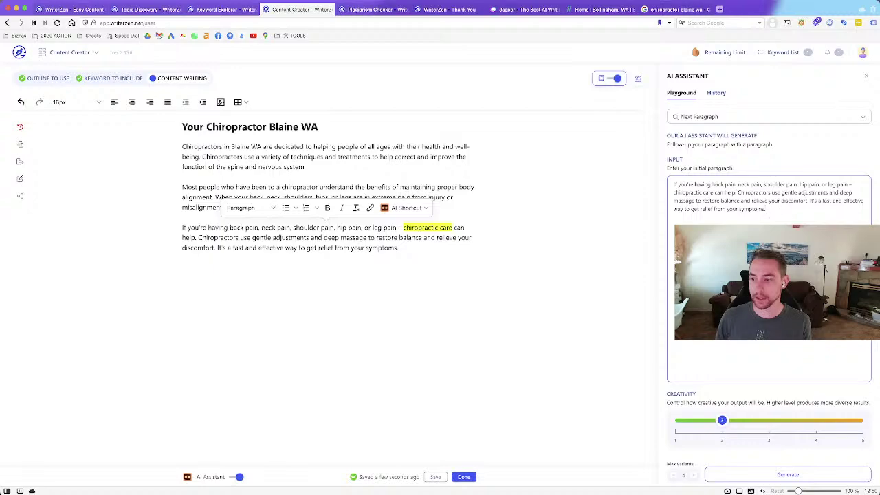
left_click(759, 478)
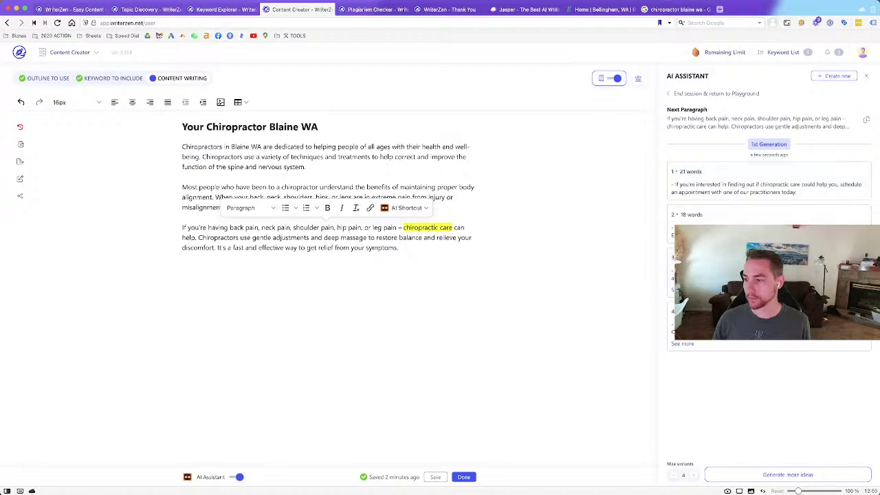
- Expand the third generated follow-up paragraph and compare it with the end of the article's last paragraph
left_click(682, 290)
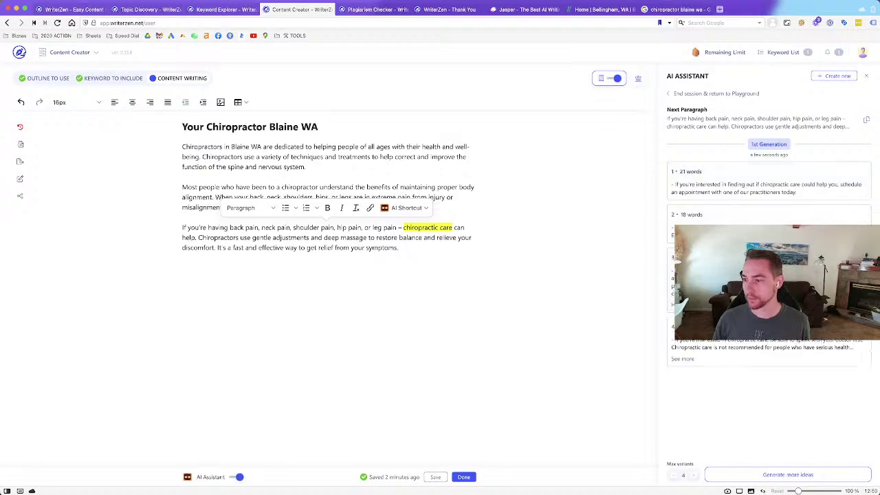
left_click(442, 248)
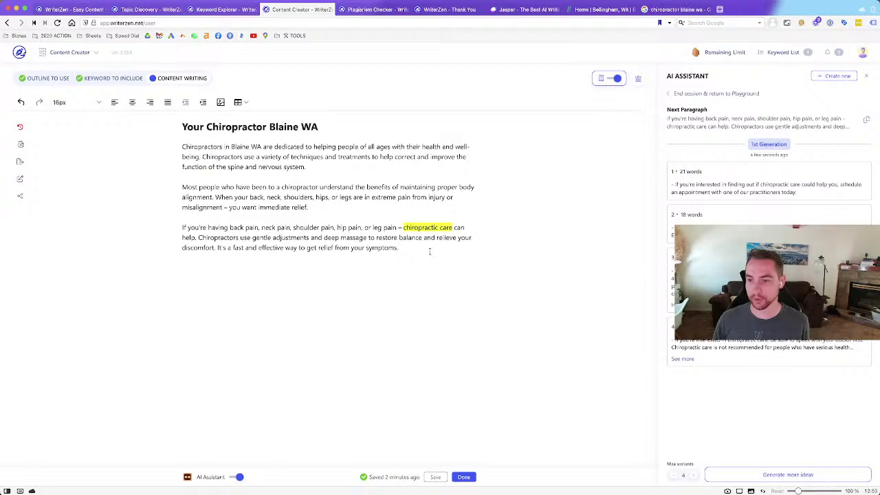
left_click_drag(428, 251, 335, 249)
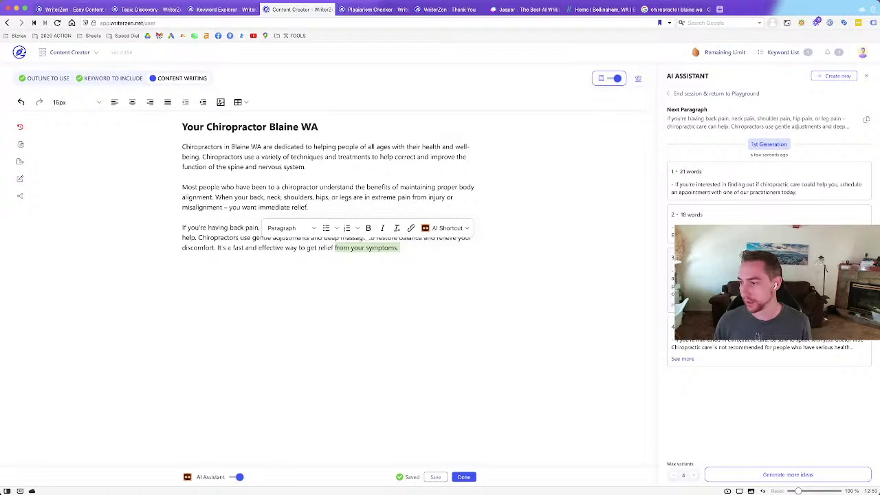
left_click(680, 304)
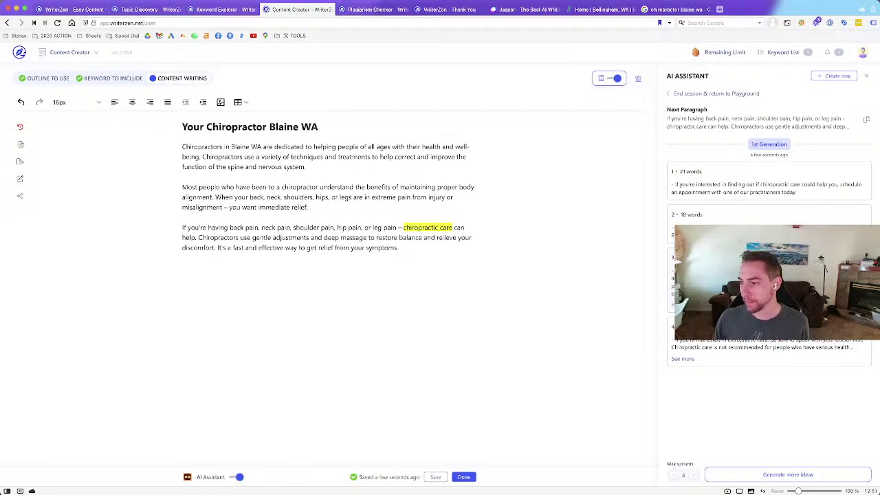
- Append the first generated follow-up paragraph to the article's last paragraph, remove its leading dash and start a new line below
left_click(684, 359)
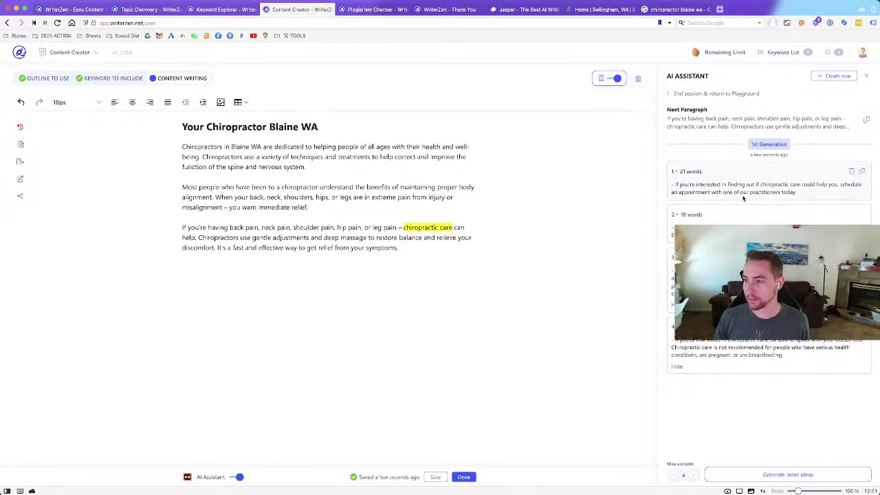
left_click(862, 171)
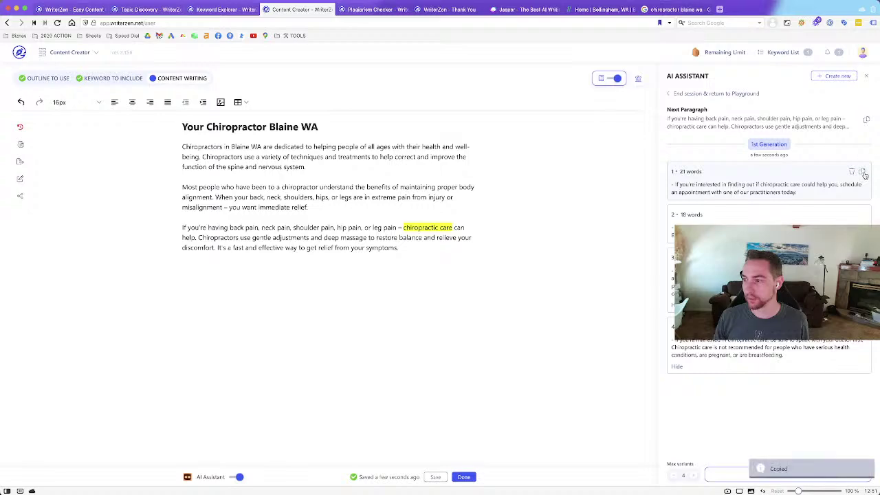
key("ctrl+v")
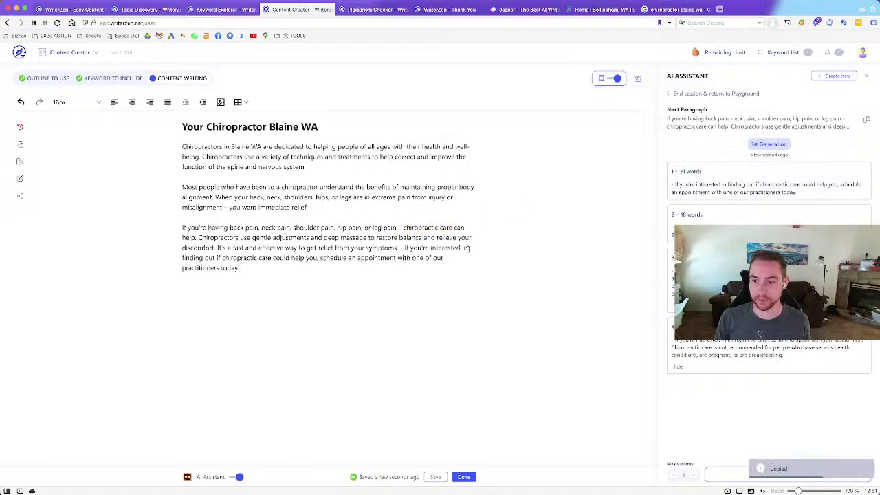
left_click(405, 249)
key("BackSpace")
key("BackSpace")
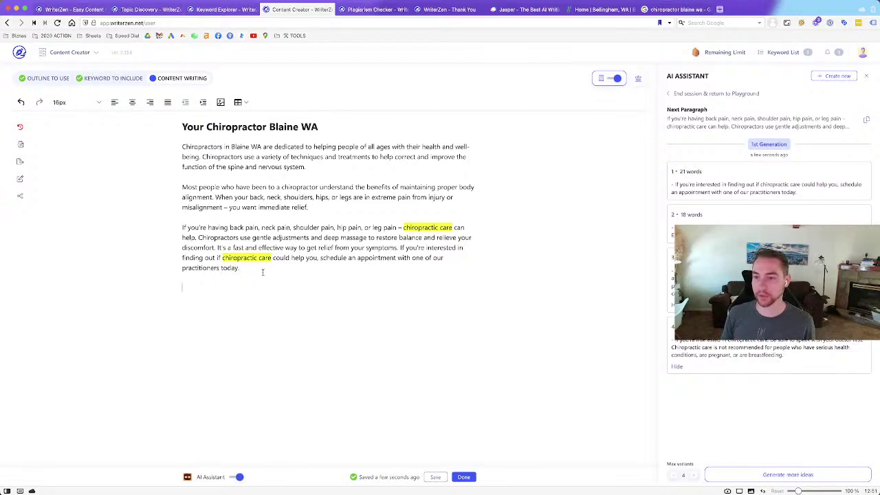
key("Return")
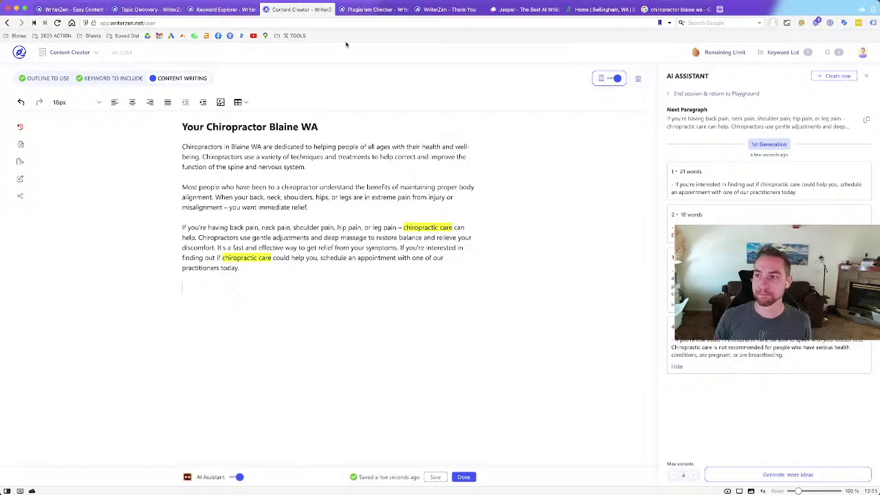
- Look through the Barkley Massage & Chiropractic home page and open its Chiropractic Care page
left_click(589, 9)
left_click(403, 234)
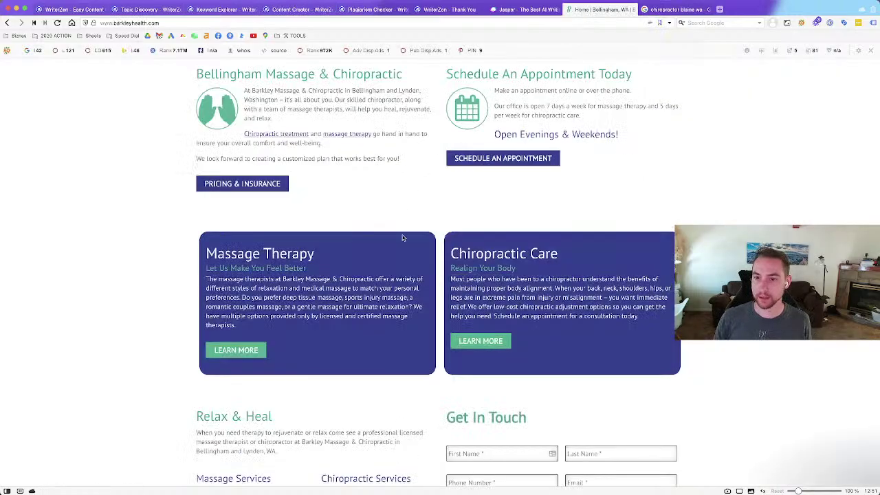
scroll(402, 239, "up", 4)
scroll(402, 238, "up", 7)
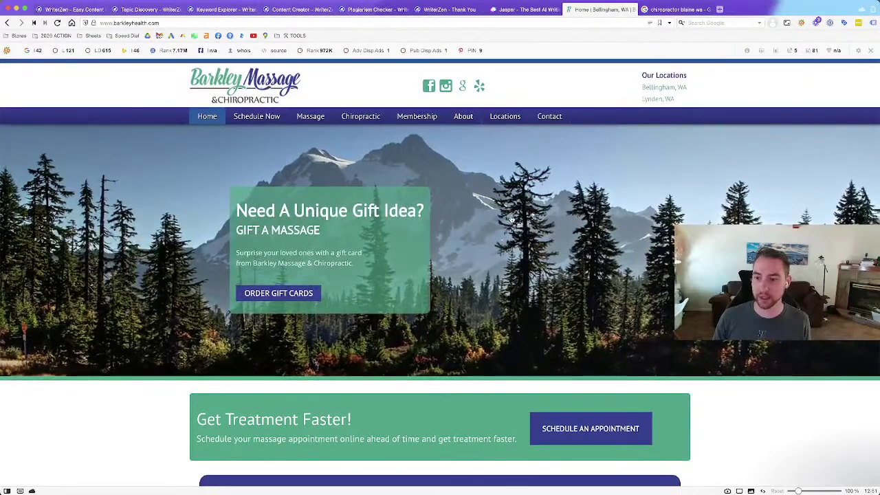
scroll(511, 219, "down", 1)
scroll(511, 219, "down", 7)
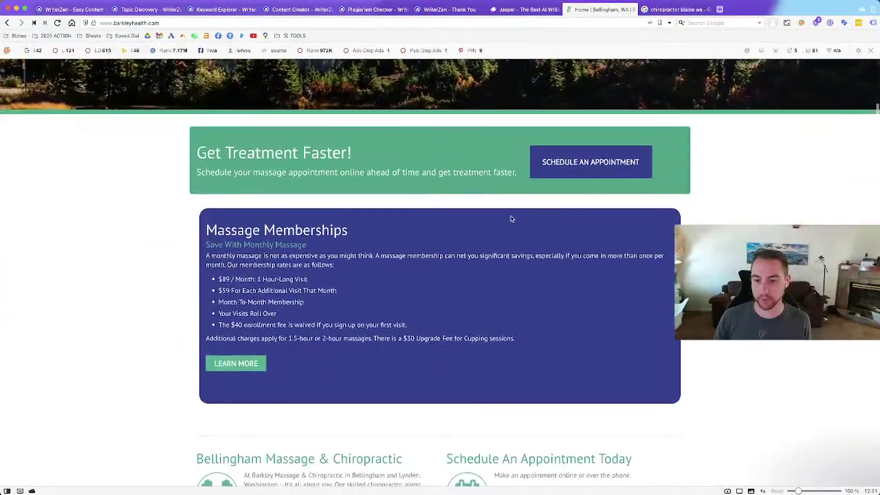
scroll(511, 219, "down", 3)
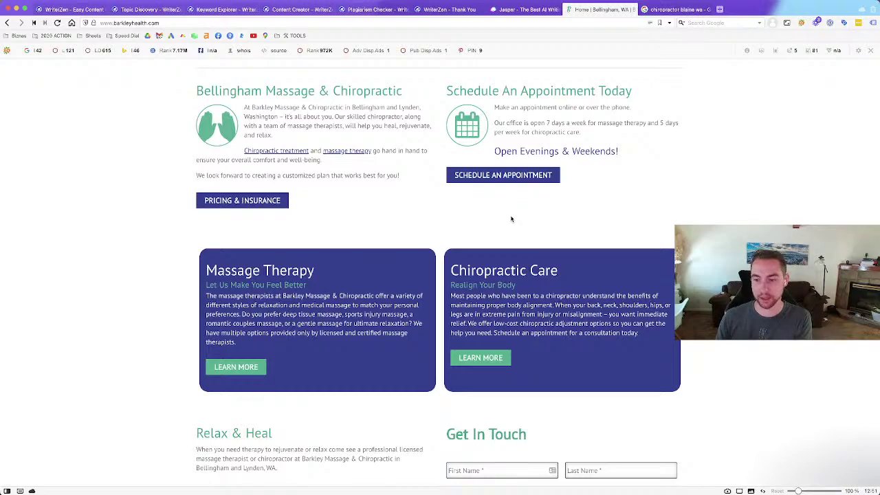
left_click(474, 360)
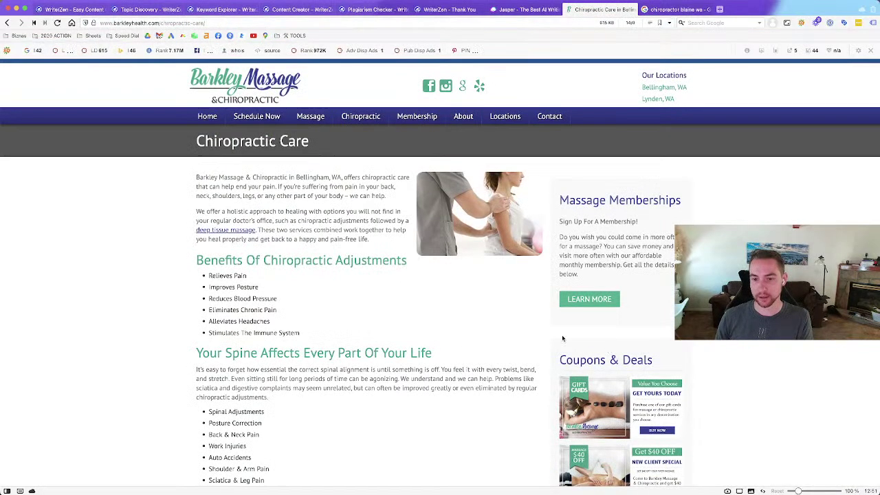
- Copy the heading "Benefits Of Chiropractic Adjustments" from the Barkley page to the end of the WriterZen article as a Heading 2
scroll(444, 322, "down", 1)
triple_click(252, 218)
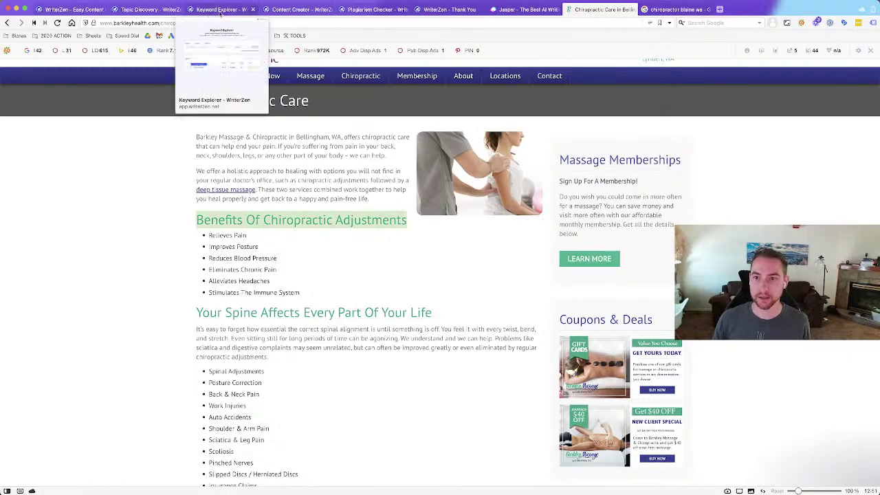
left_click(300, 11)
left_click(316, 294)
key("ctrl+v")
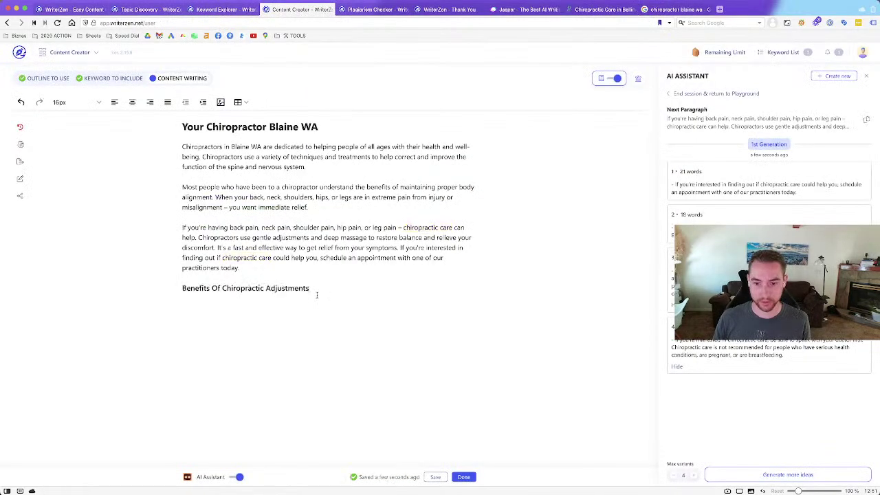
triple_click(264, 288)
left_click(165, 268)
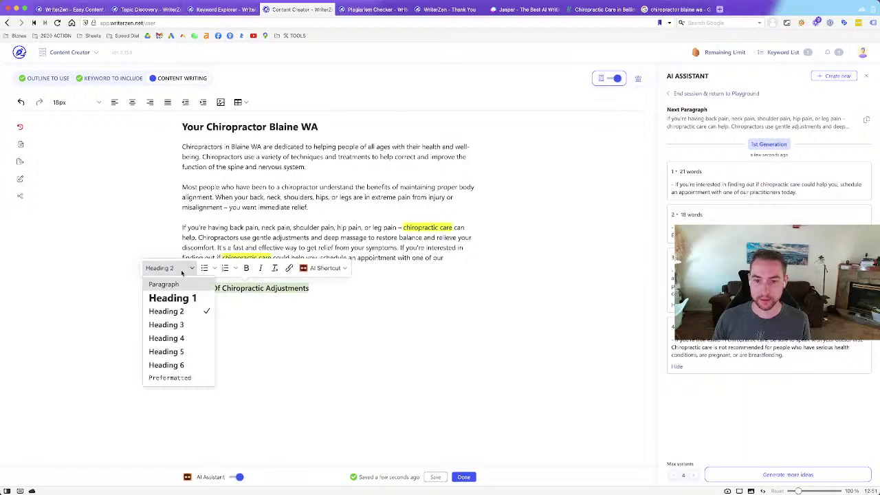
left_click(183, 311)
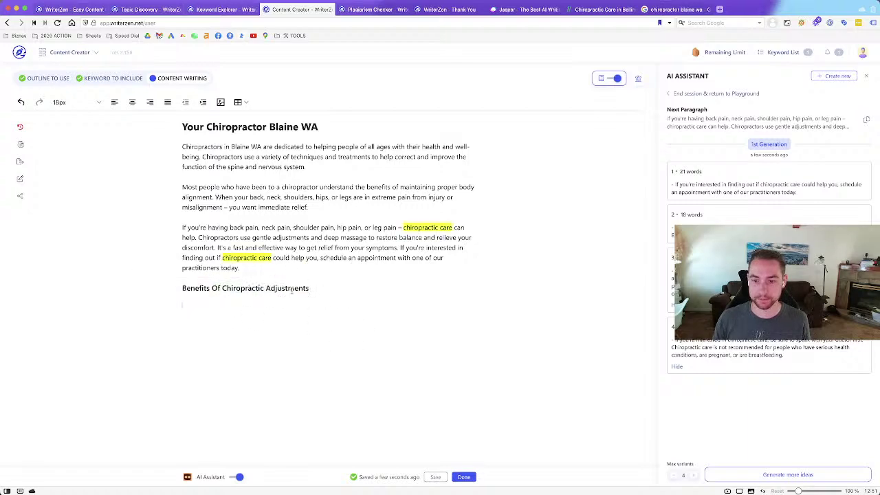
- Send the "Benefits Of Chiropractic Adjustments" heading to the Paragraph Introduction template and generate introductions
left_click(334, 268)
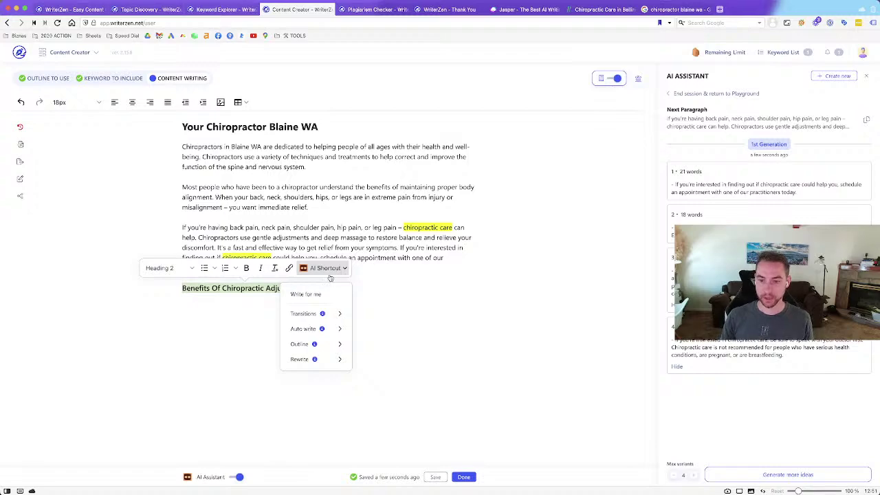
mouse_move(316, 328)
mouse_move(372, 329)
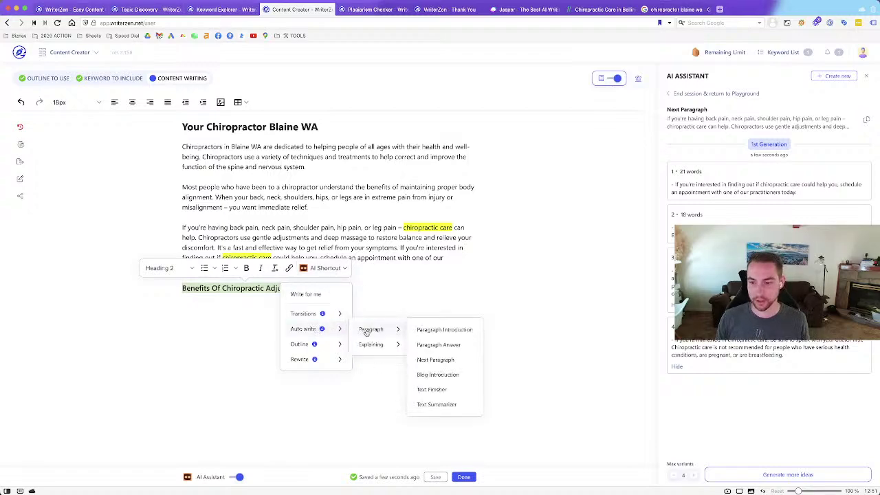
left_click(417, 331)
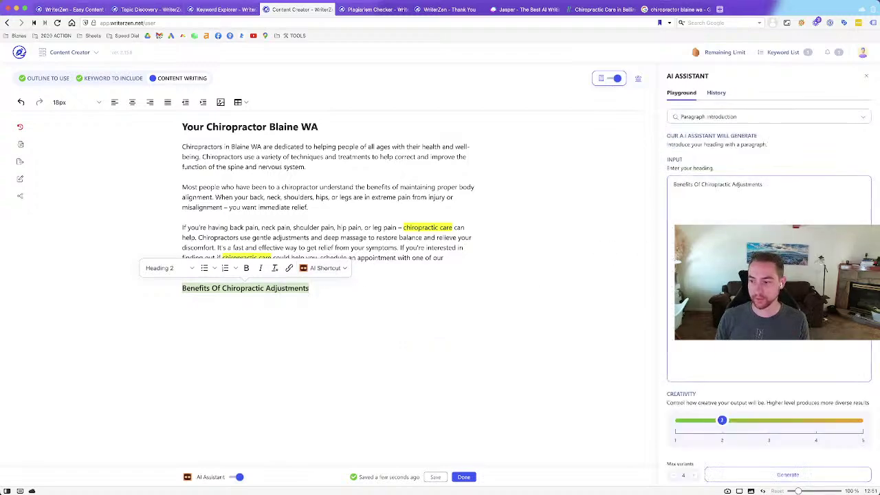
left_click(766, 475)
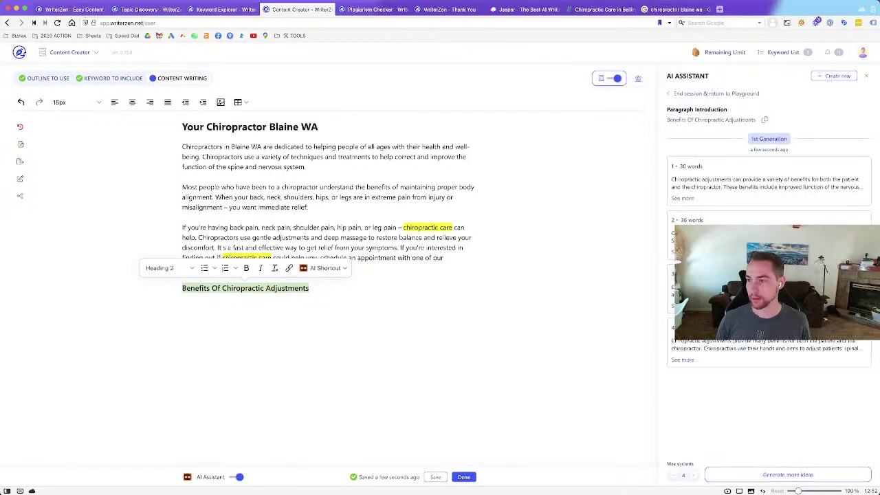
- Compare the generated introductions and insert the one about "a wide range of benefits for people of all ages and health levels" under the Benefits heading
left_click(686, 361)
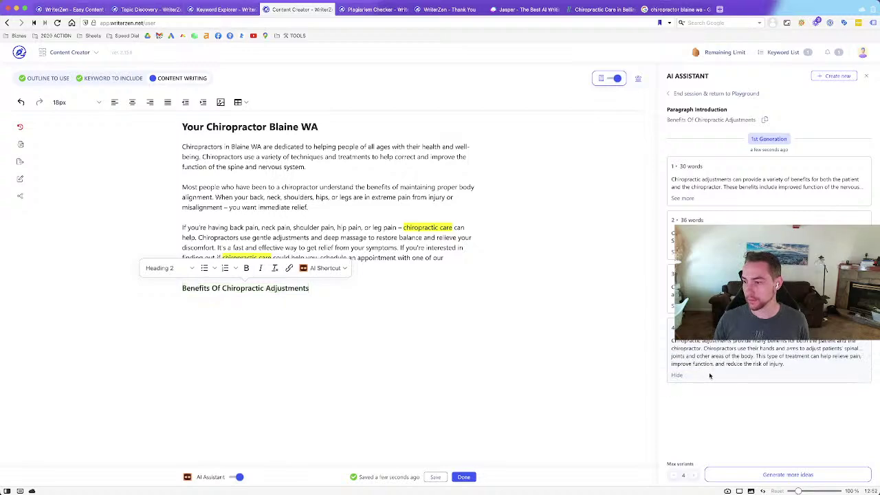
left_click(683, 306)
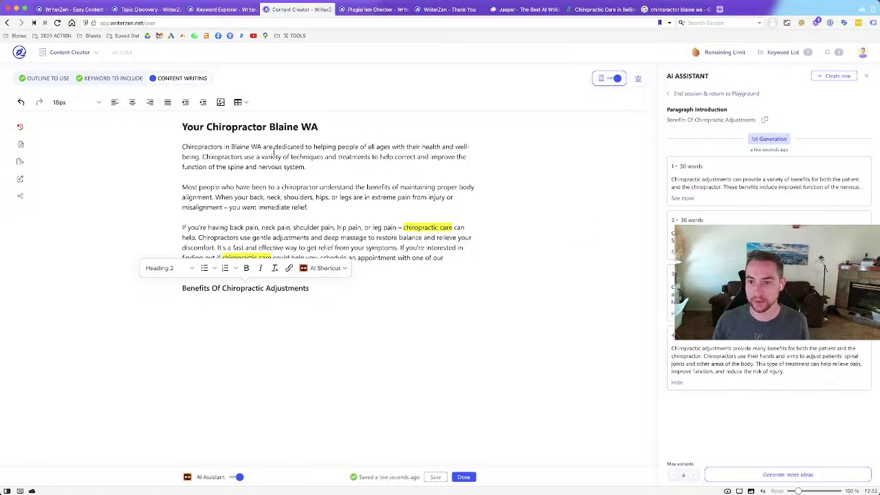
left_click_drag(315, 147, 488, 154)
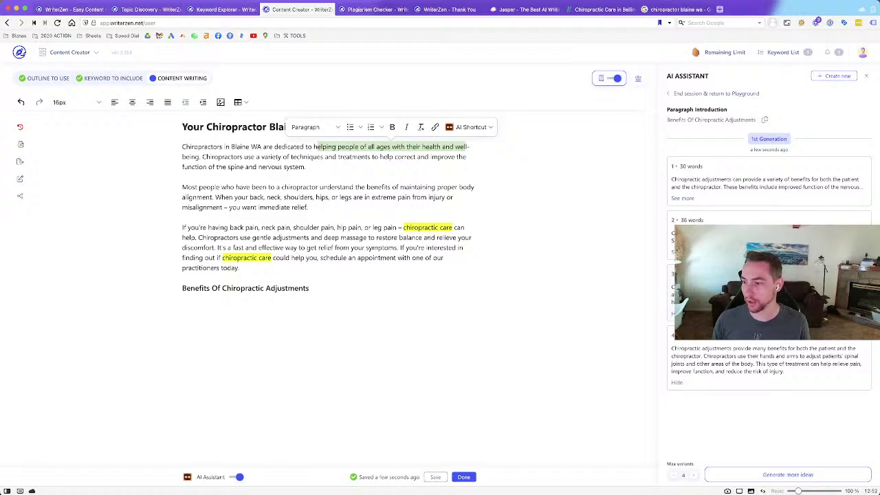
key("ctrl+c")
left_click(237, 270)
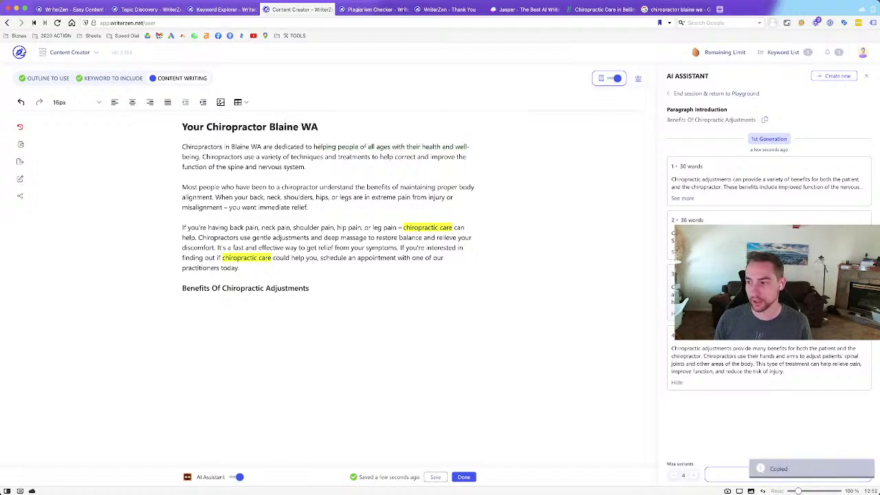
key("ctrl+v")
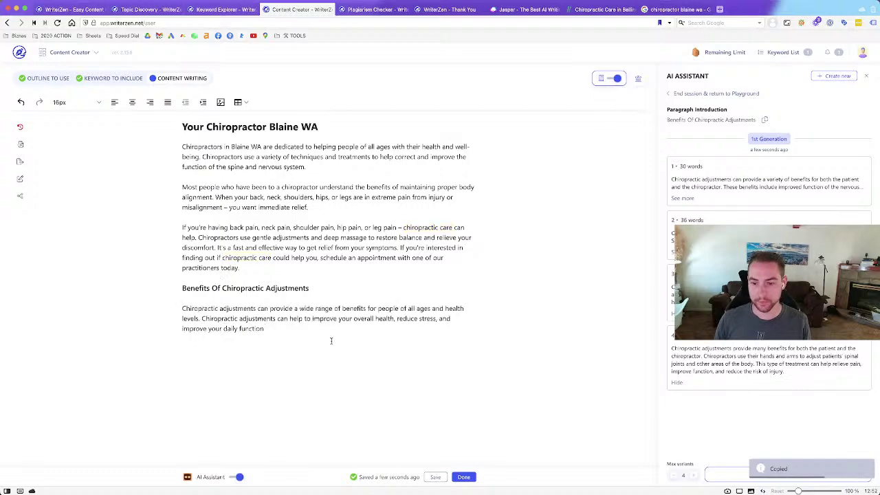
key("Return")
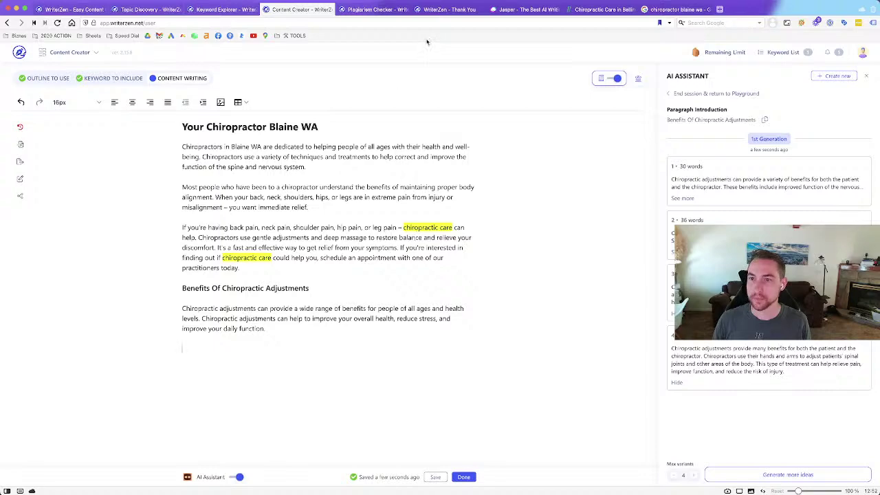
- Review the benefits list on the Barkley Chiropractic Care page and return to the article in Content Creator
left_click(634, 9)
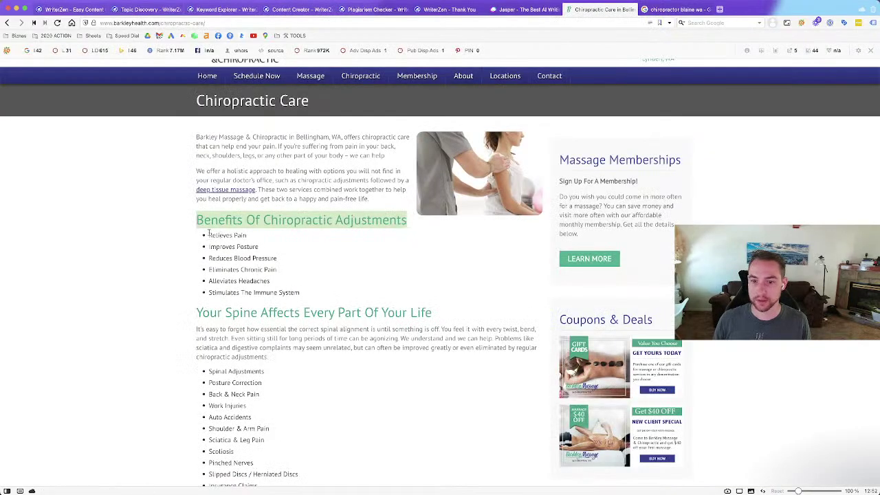
left_click_drag(209, 224, 309, 276)
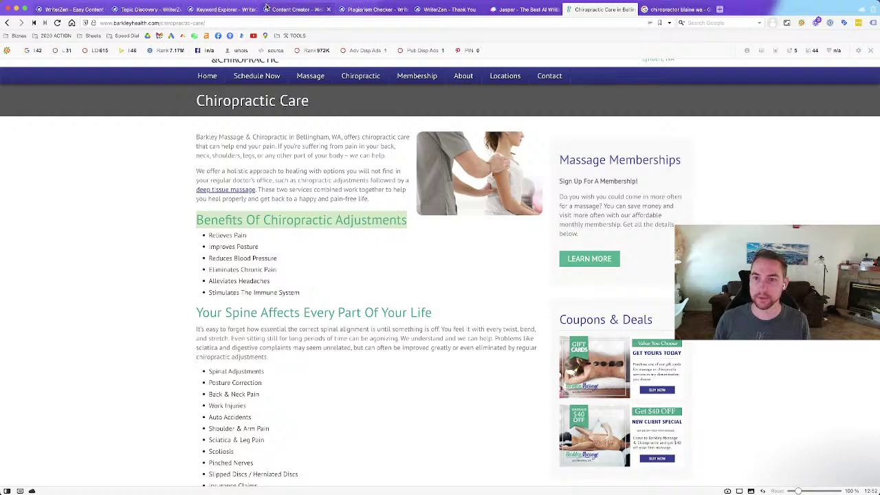
left_click(301, 9)
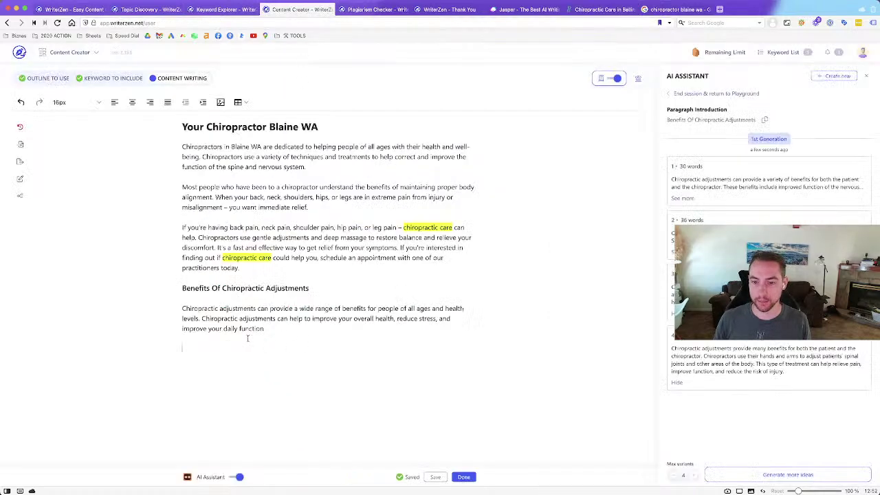
- Browse the AI outline shortcuts for the "Benefits Of Chiropractic Adjustments" heading and generate questions with the Topic To Question list template
left_click_drag(308, 291, 147, 287)
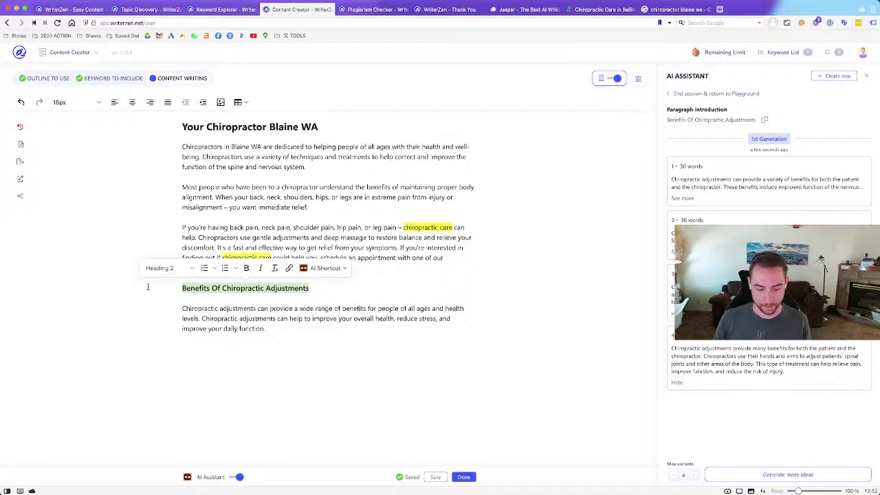
left_click(320, 268)
mouse_move(309, 343)
mouse_move(365, 345)
mouse_move(370, 360)
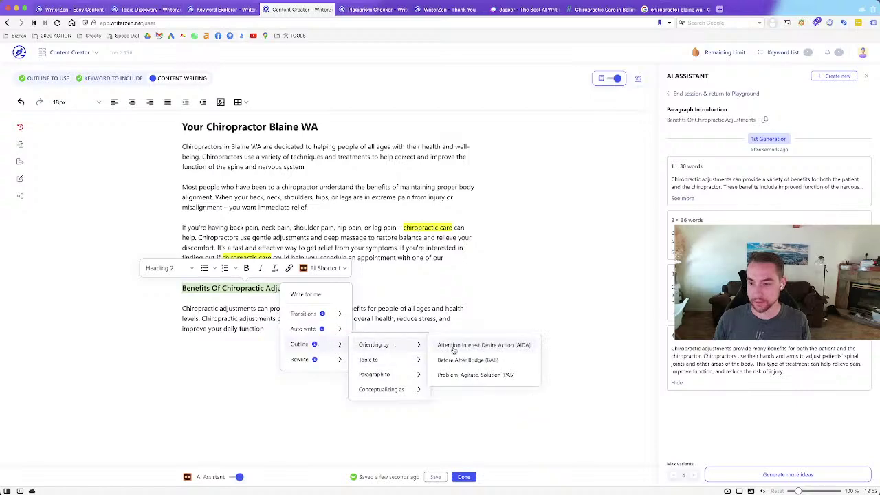
mouse_move(403, 359)
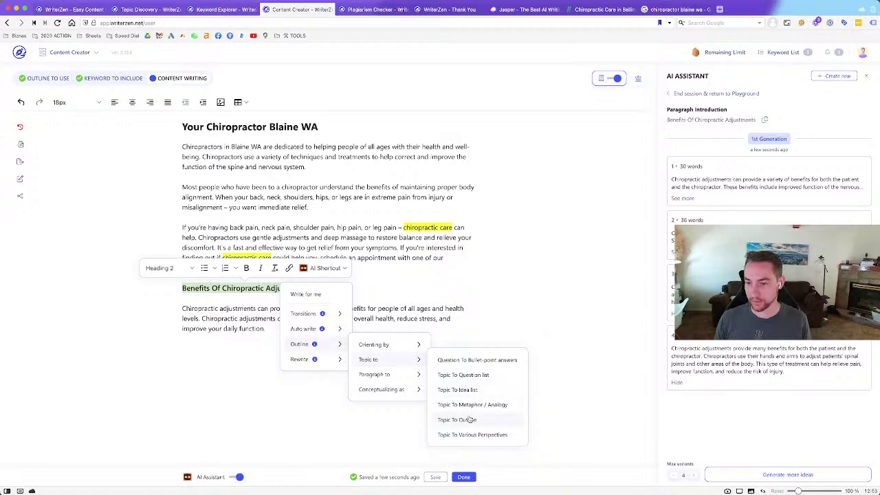
left_click(469, 377)
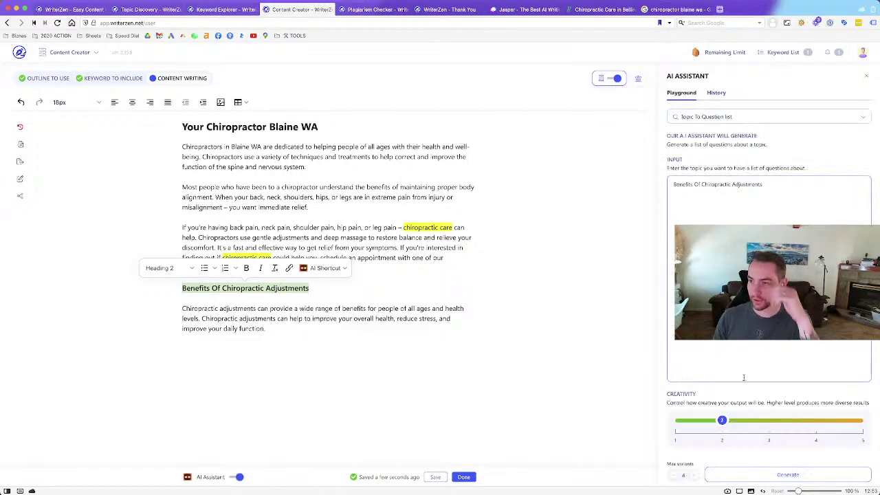
left_click(763, 473)
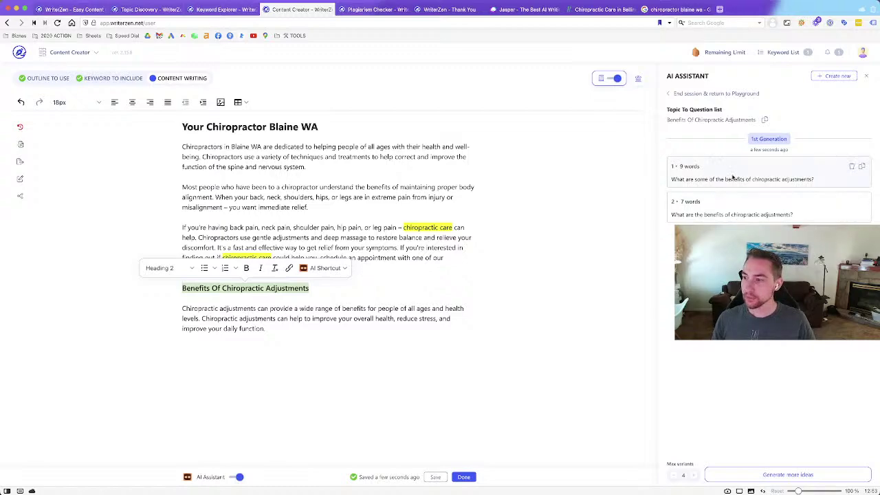
- Insert the generated question "What are some of the benefits of chiropractic adjustments?" below the Benefits introduction and select it
left_click(852, 168)
left_click(303, 342)
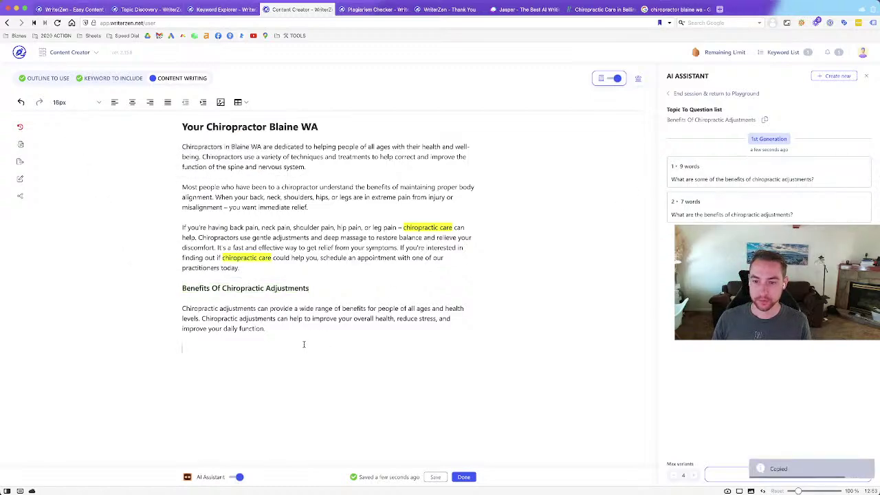
key("ctrl+v")
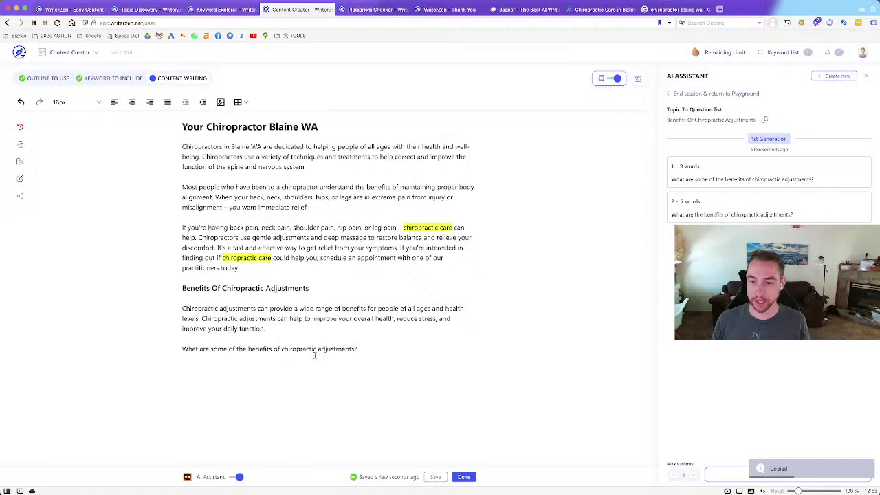
triple_click(298, 349)
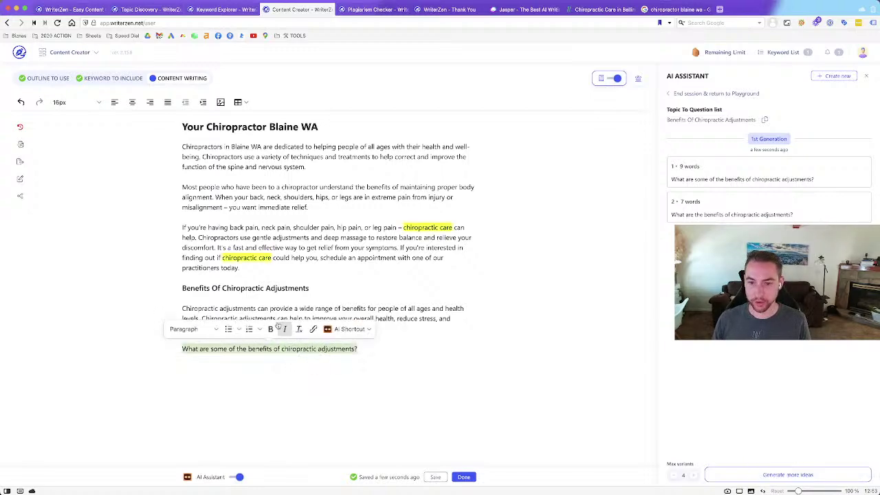
- Replace the "Benefits Of Chiropractic Adjustments" heading with "What are some of the benefits of chiropractic adjustments?" and delete the duplicate question below the introduction
triple_click(249, 289)
key("ctrl+v")
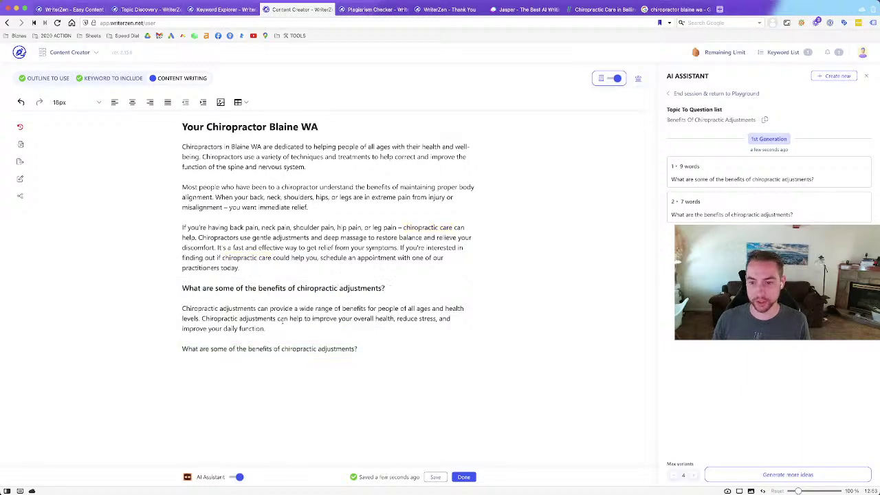
triple_click(285, 349)
key("BackSpace")
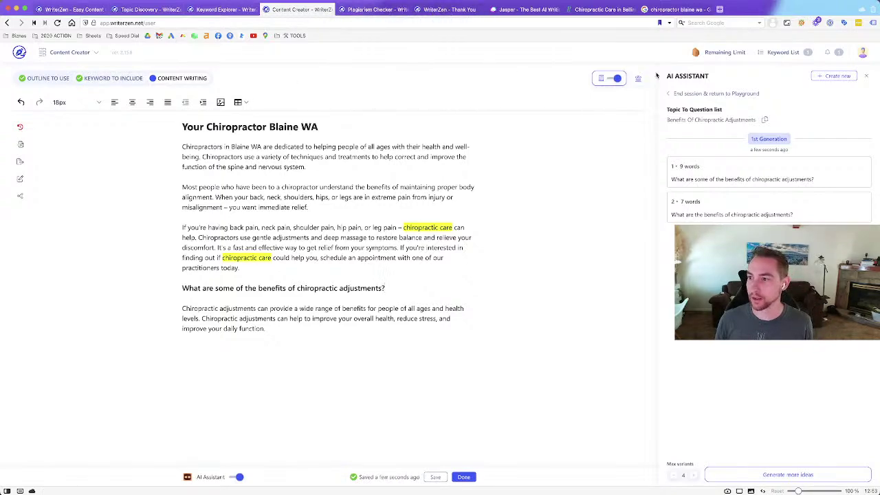
- Open Content Creator in a new browser tab and view the Blaine Chiropractic & Massage project
left_click(70, 52)
right_click(277, 78)
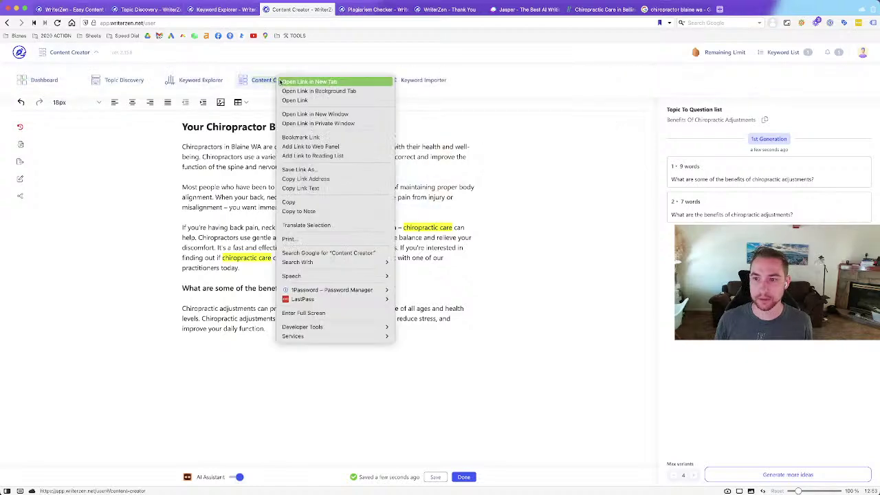
left_click(288, 82)
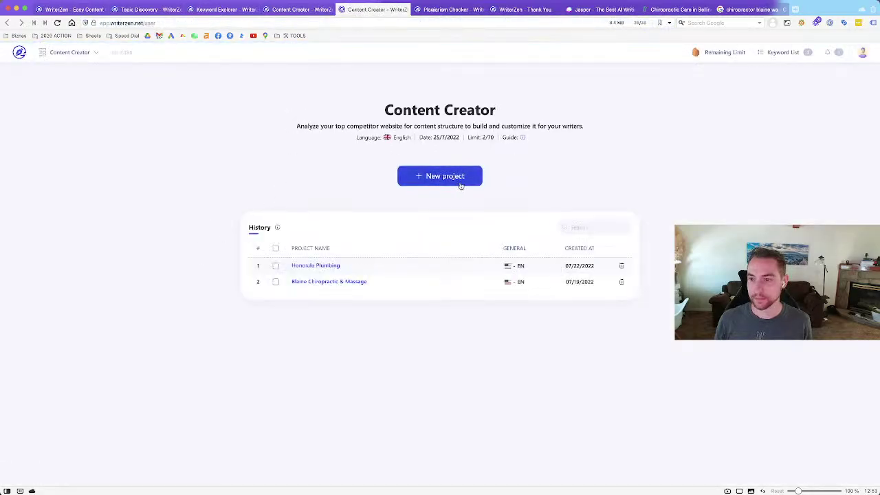
left_click(339, 282)
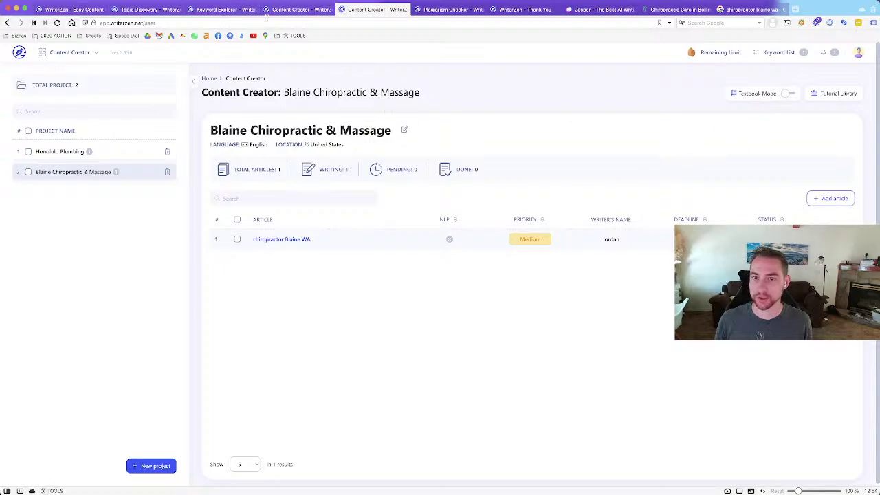
- Review the Keyword Explorer and Topic Discovery results for "chiropractor blaine wa" and the project page, and return to the article
left_click(224, 9)
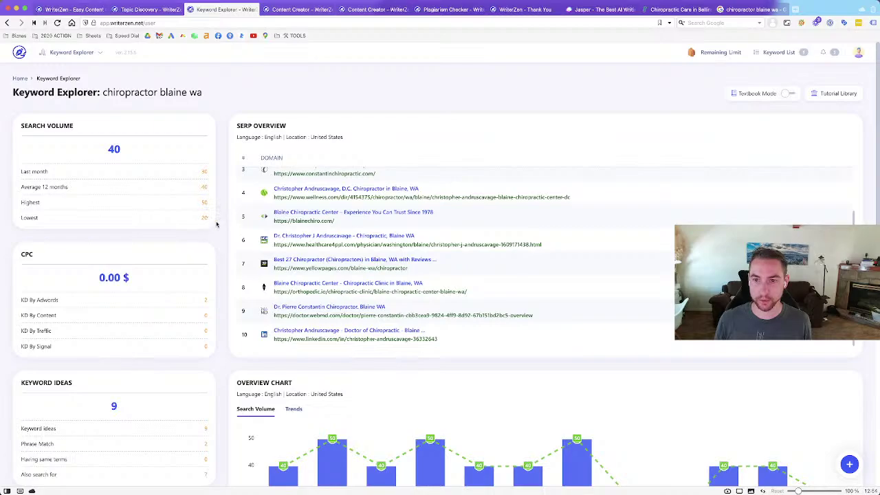
scroll(216, 223, "down", 5)
scroll(216, 223, "down", 3)
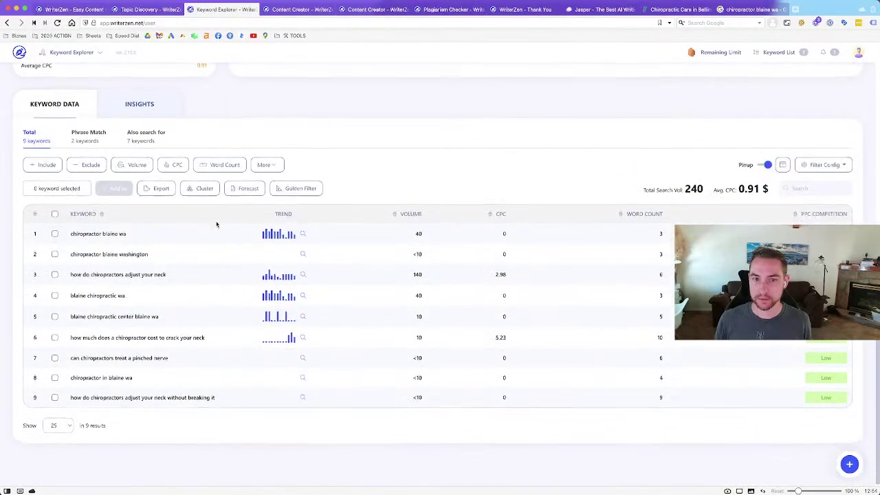
scroll(216, 224, "up", 8)
left_click(148, 10)
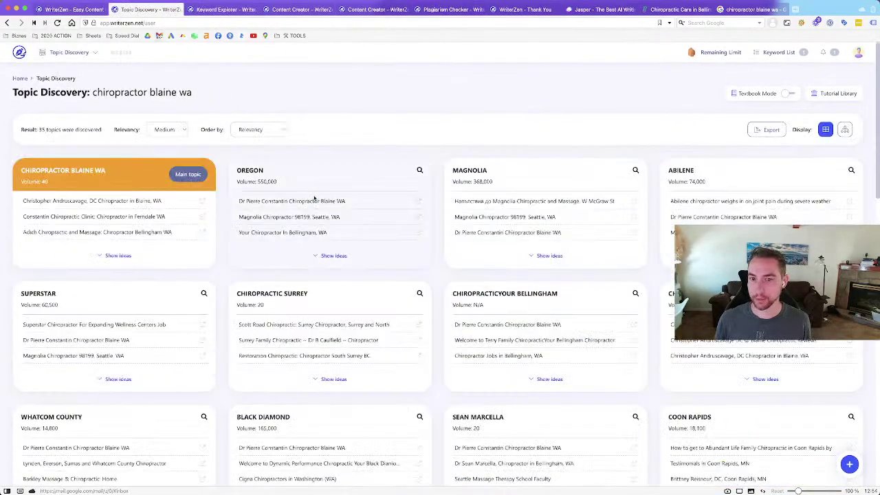
scroll(315, 199, "down", 10)
scroll(314, 199, "up", 10)
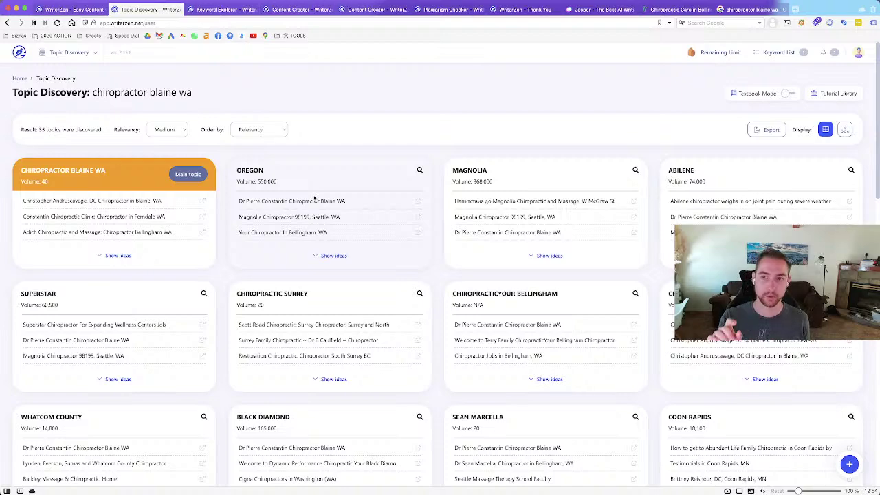
left_click(372, 9)
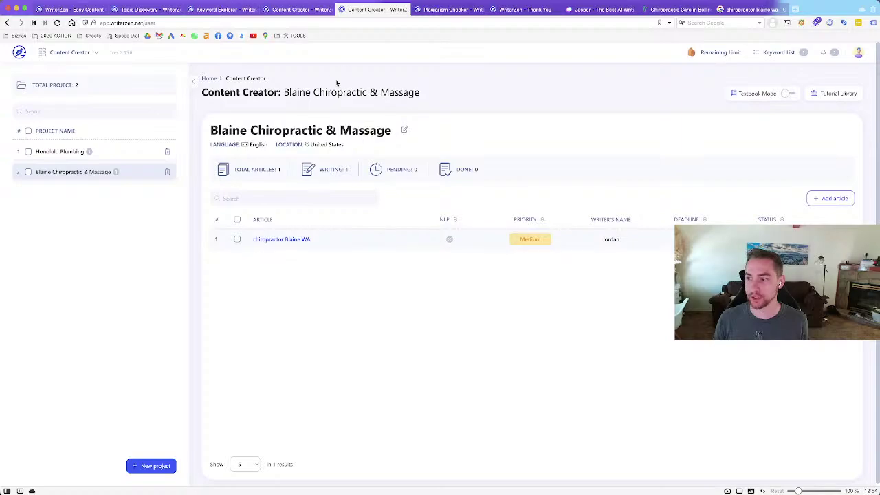
left_click(300, 9)
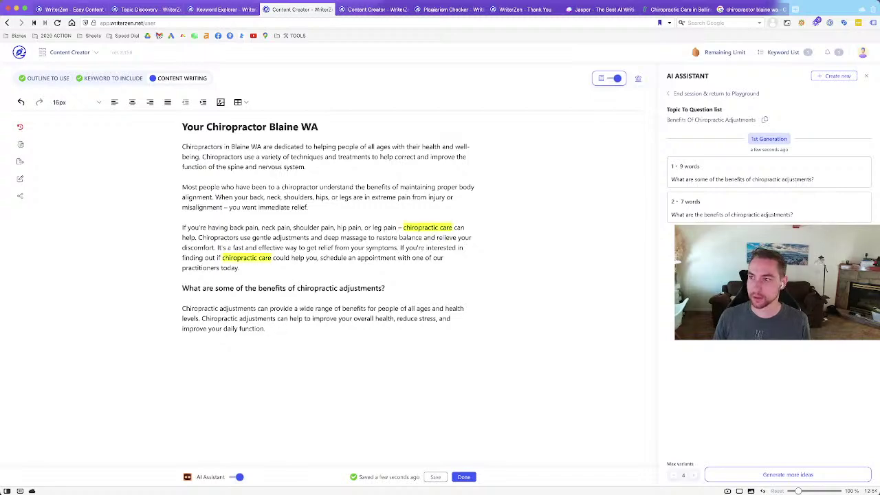
- Generate text with the Explain Why template, using the article's paragraph under the benefits question as the input
left_click(685, 94)
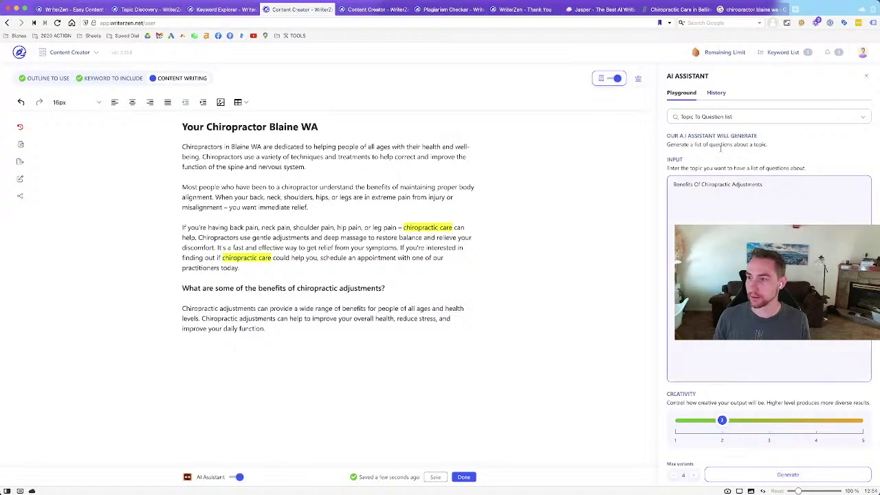
left_click(719, 117)
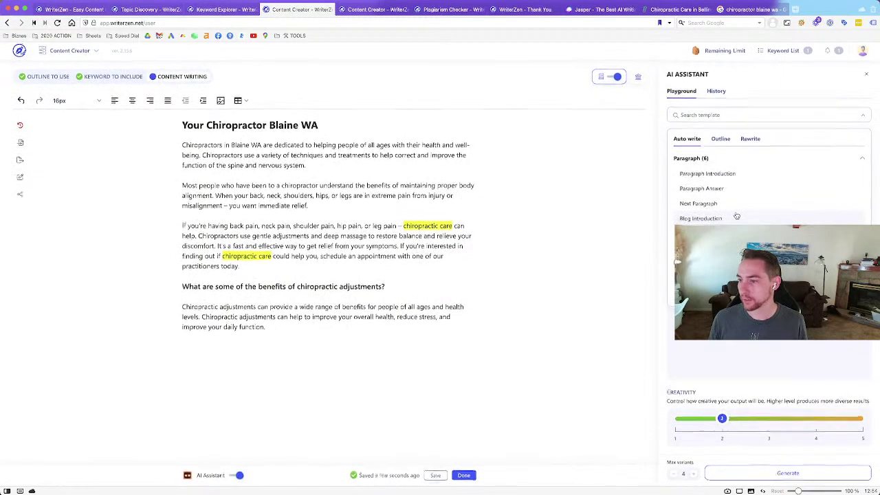
left_click(733, 235)
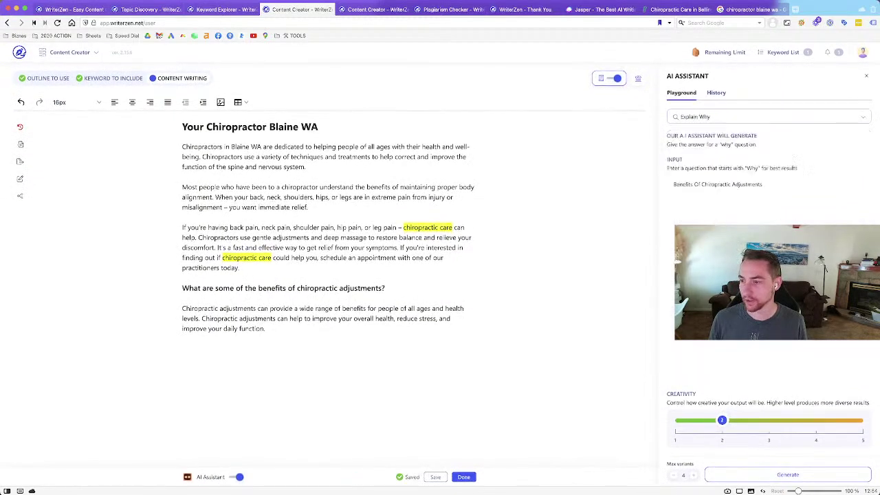
left_click(765, 200)
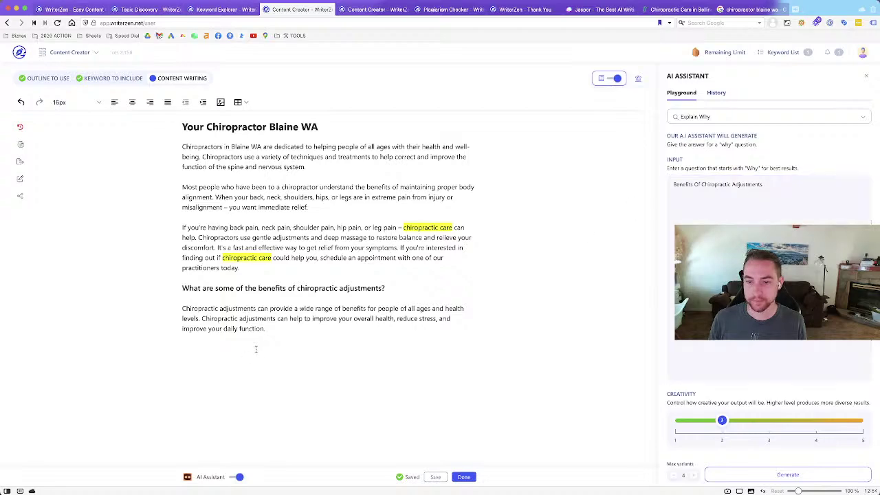
triple_click(282, 332)
key("ctrl+c")
left_click(723, 190)
key("ctrl+a")
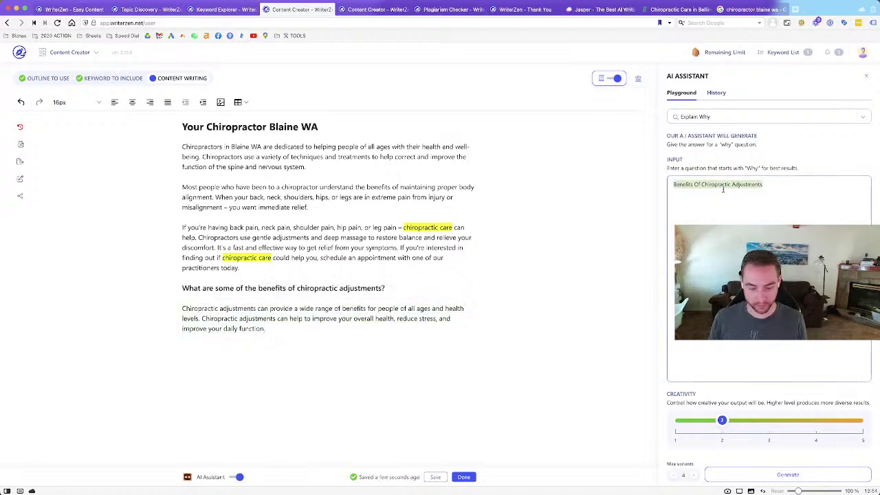
key("ctrl+v")
left_click(743, 474)
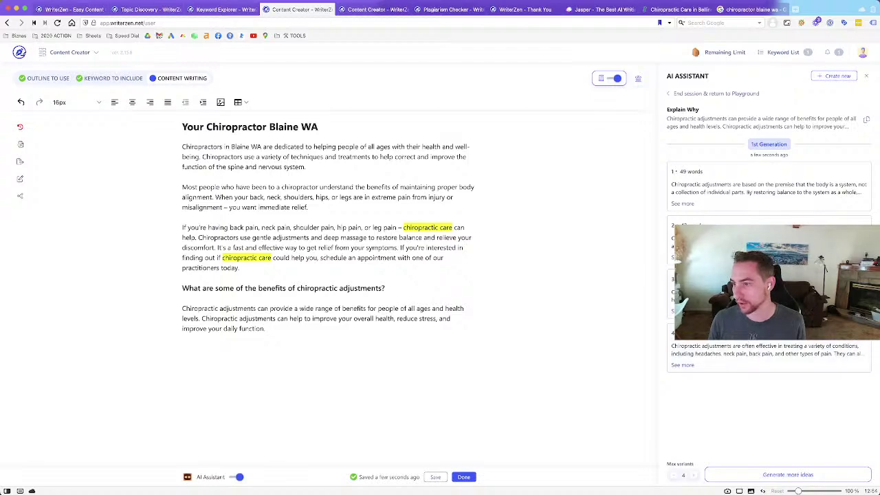
- Insert the first generated explanation as a new paragraph below the benefits introduction and expand the third and fourth variants
left_click(683, 204)
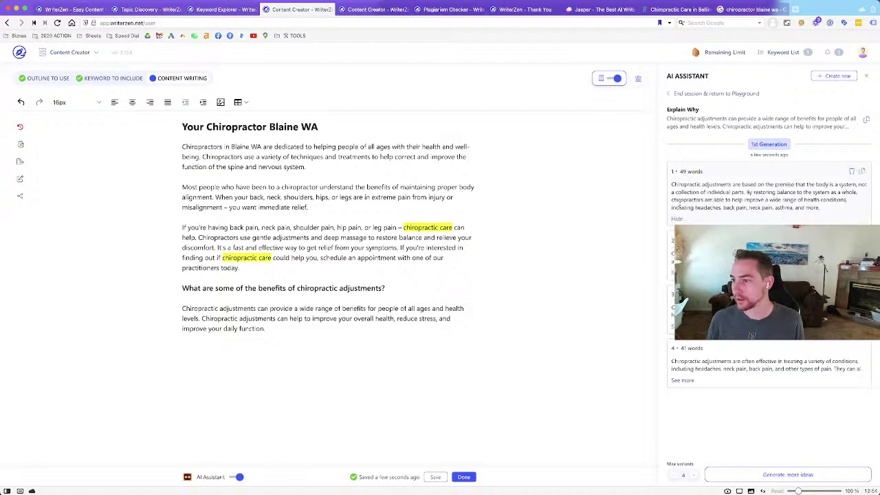
left_click(862, 171)
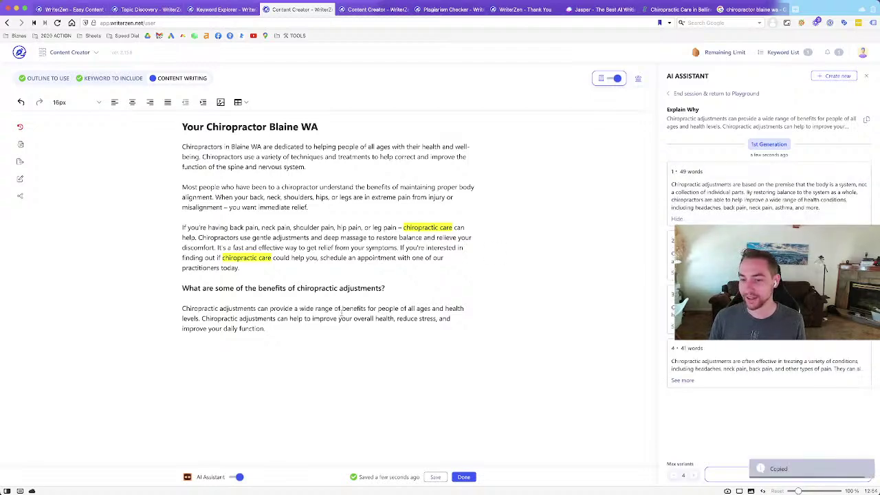
left_click(277, 335)
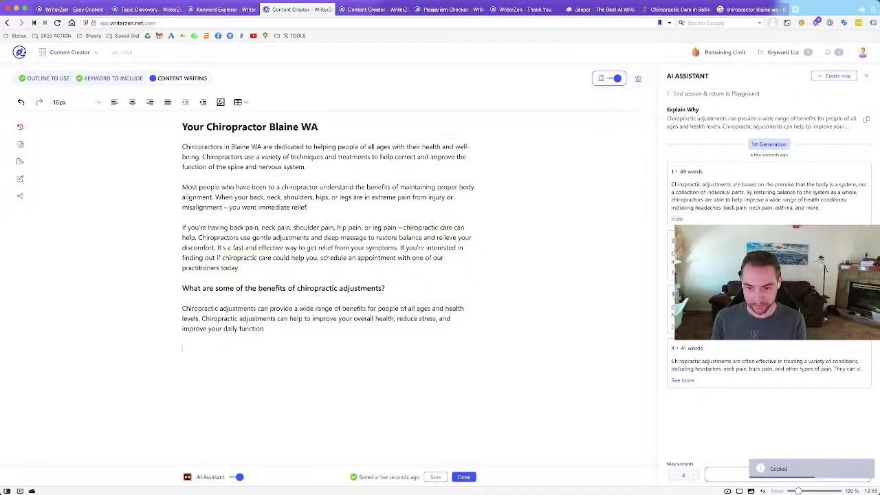
key("super+v")
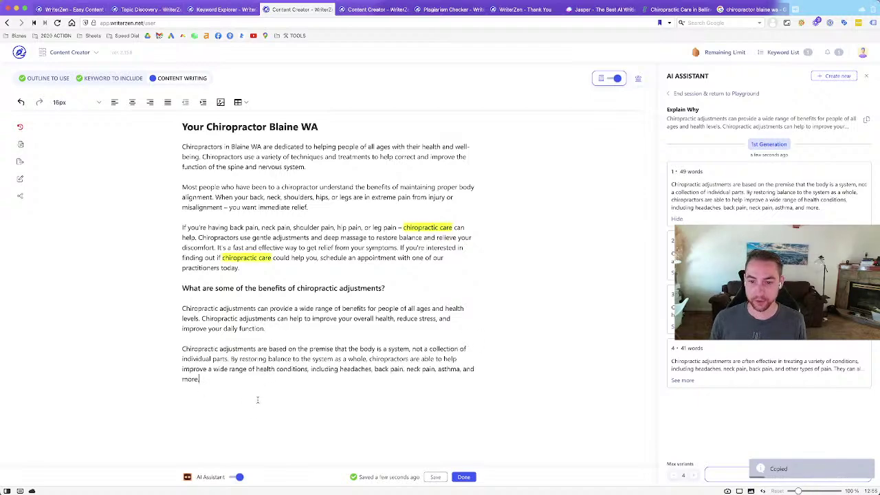
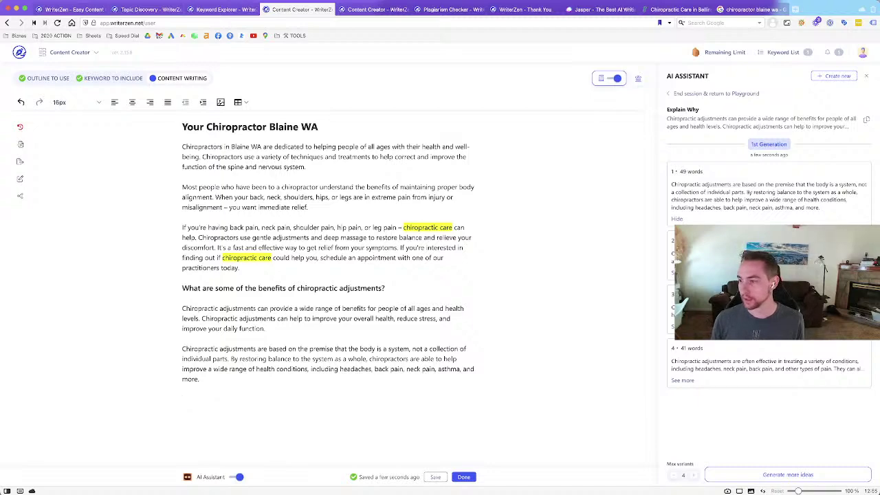
left_click(683, 327)
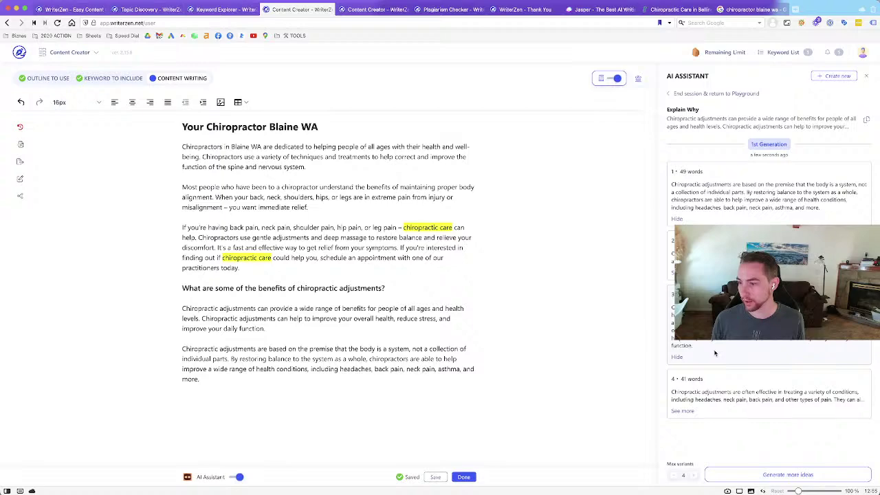
left_click(682, 411)
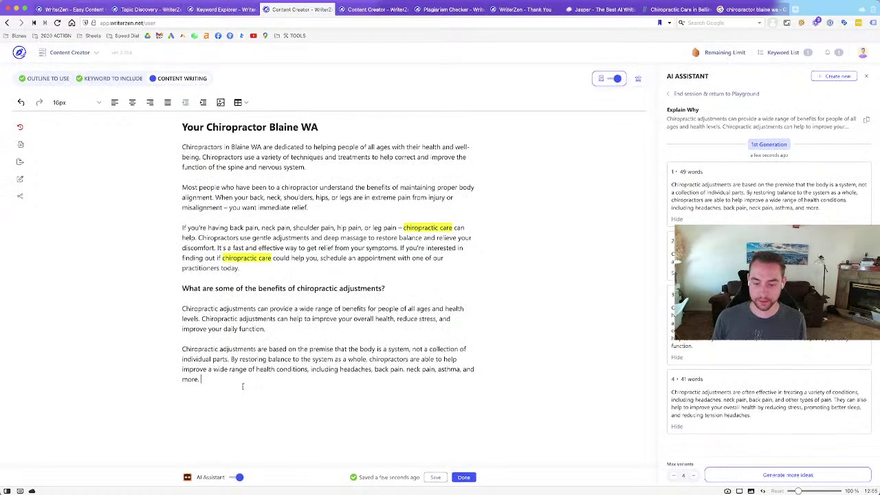
- Copy the heading "Your Spine Affects Every Part Of Your Life" from the Barkley Chiropractic Care page to the end of the article
left_click(702, 10)
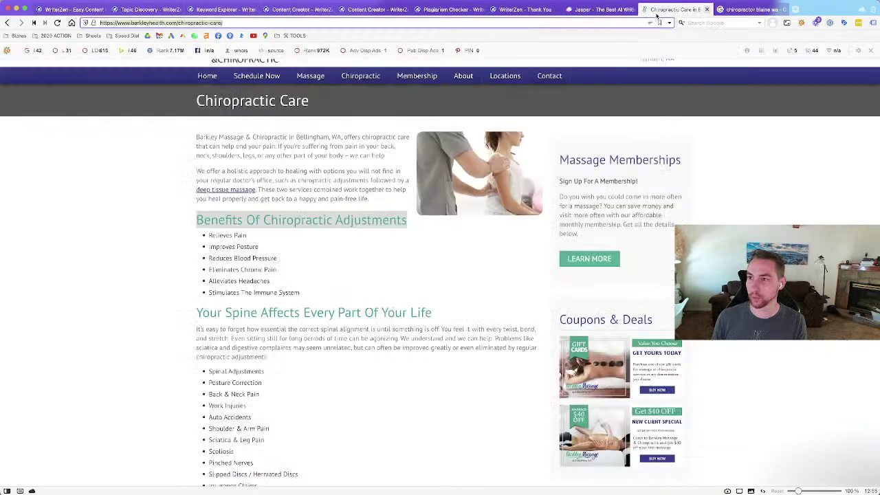
scroll(330, 280, "down", 2)
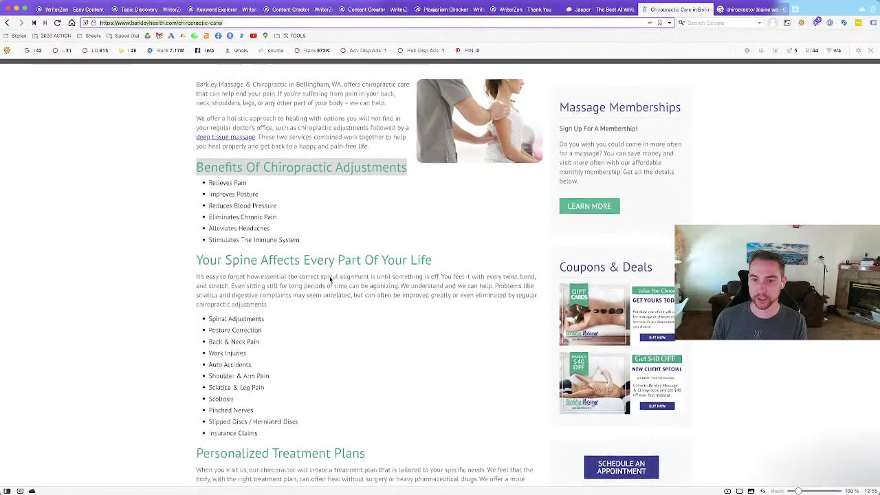
left_click_drag(315, 240, 200, 184)
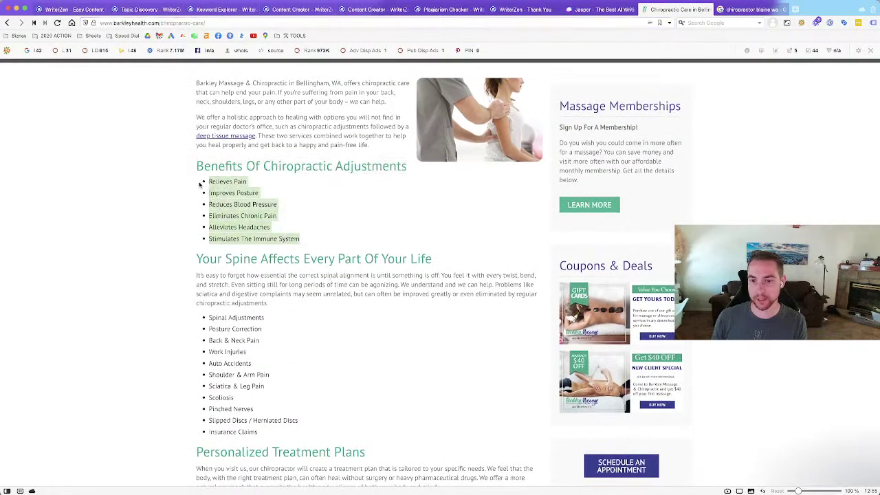
left_click(481, 257)
left_click_drag(459, 262, 190, 264)
key("ctrl+c")
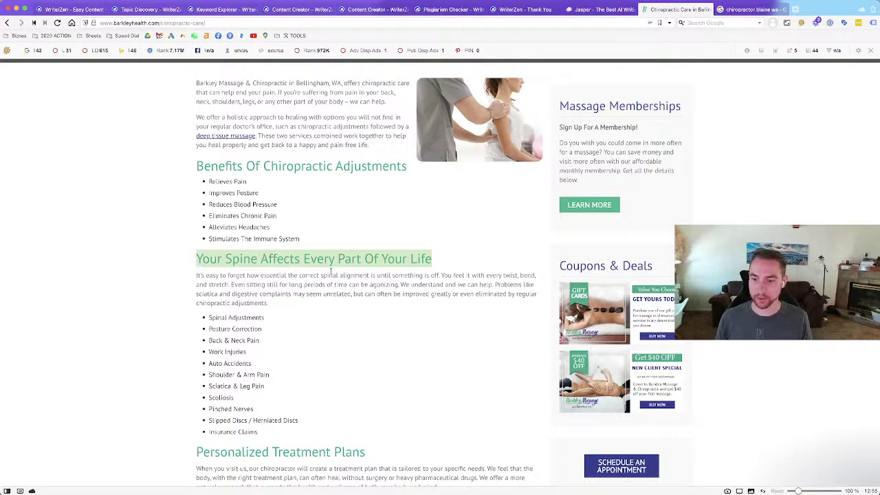
left_click(299, 9)
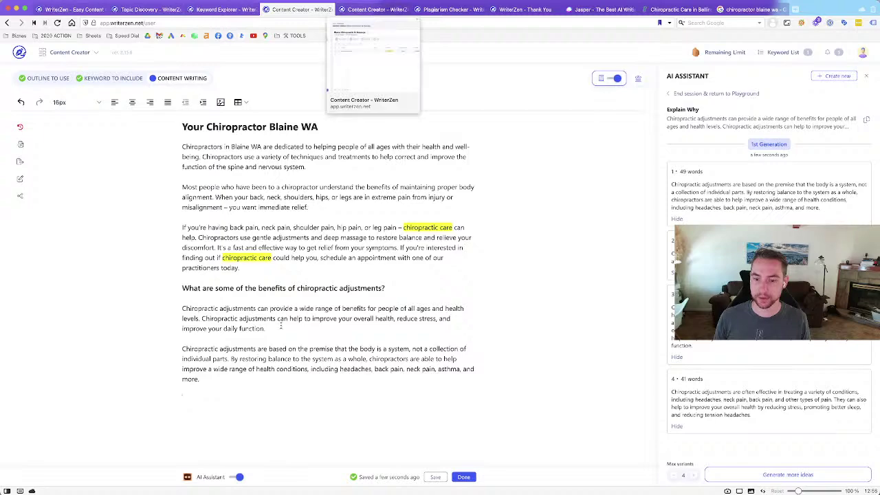
key("ctrl+v")
- Generate paragraph introductions for the "Your Spine Affects Every Part Of Your Life" heading with the Paragraph Introduction shortcut
triple_click(258, 400)
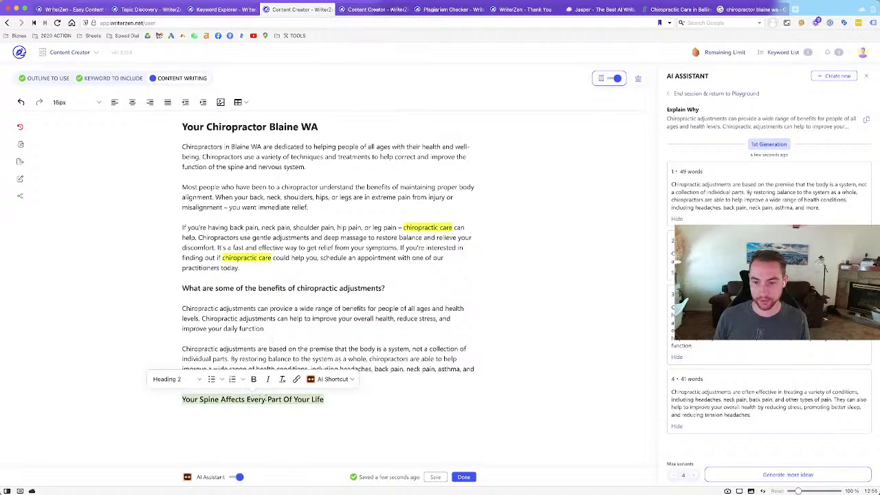
left_click(333, 379)
mouse_move(320, 312)
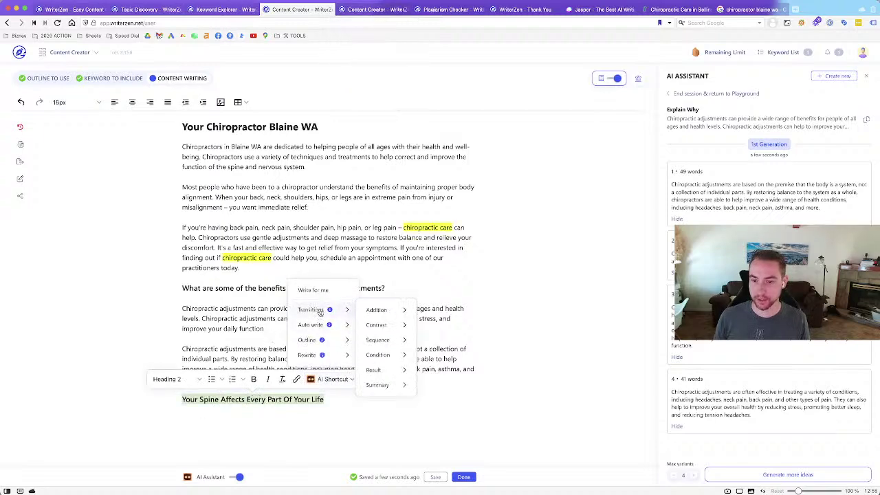
mouse_move(377, 328)
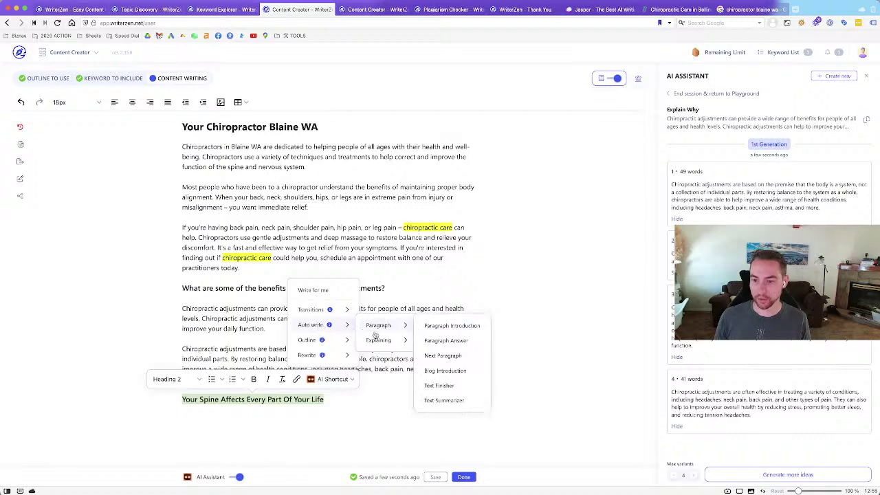
left_click(436, 328)
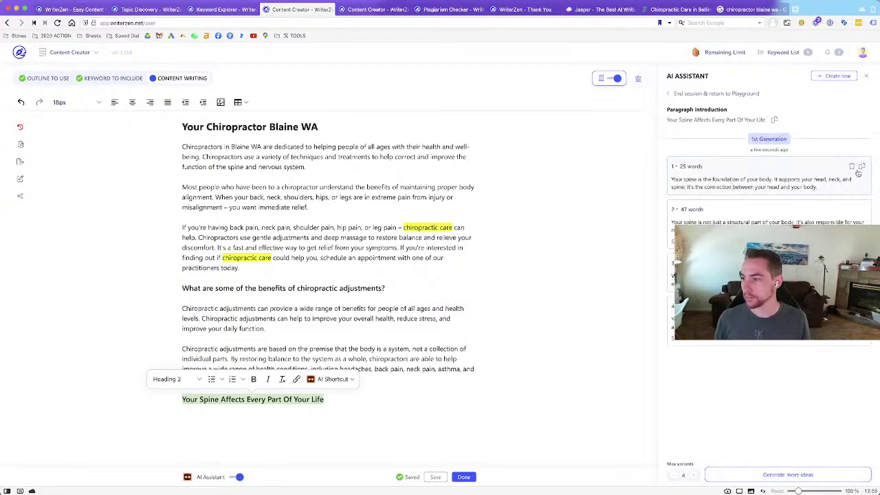
- Insert the first generated introduction, beginning "Your spine is the foundation of your body", under the spine heading
left_click(862, 166)
left_click(347, 421)
key("ctrl+v")
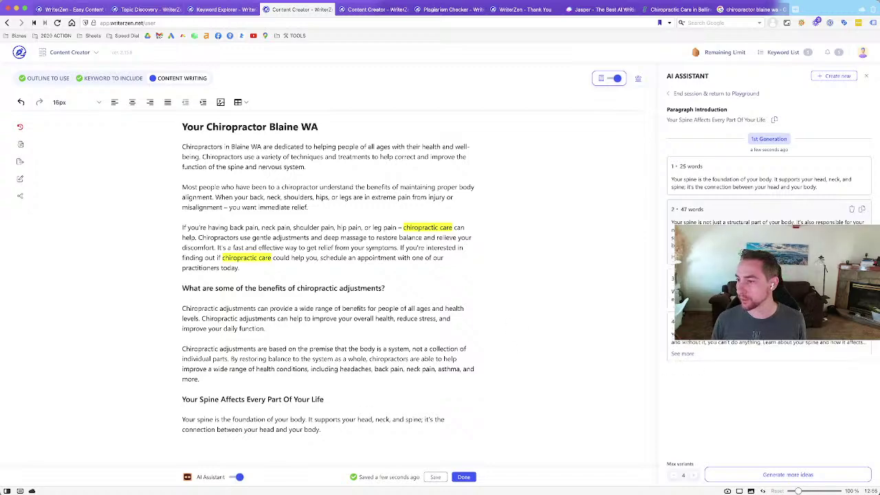
- Replace the introduction under the spine heading with the second generated variant, beginning "Your spine is not just a structural part of your body"
left_click(861, 209)
left_click_drag(321, 430, 165, 418)
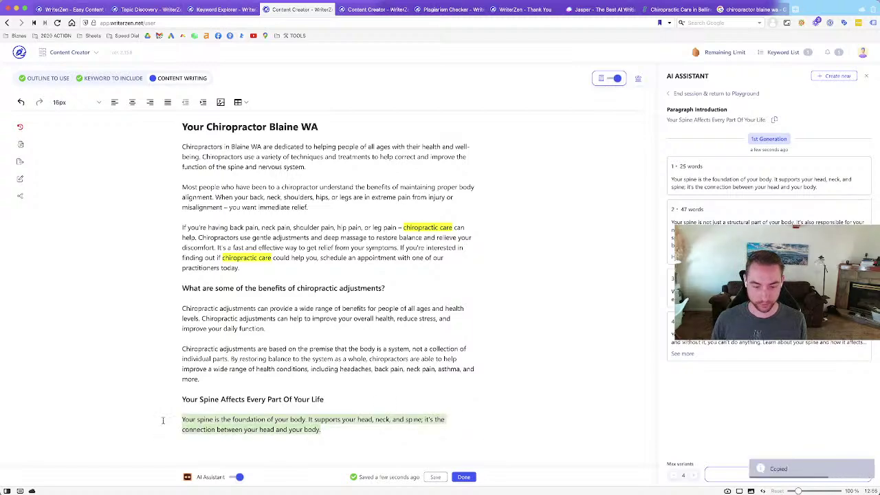
key("ctrl+v")
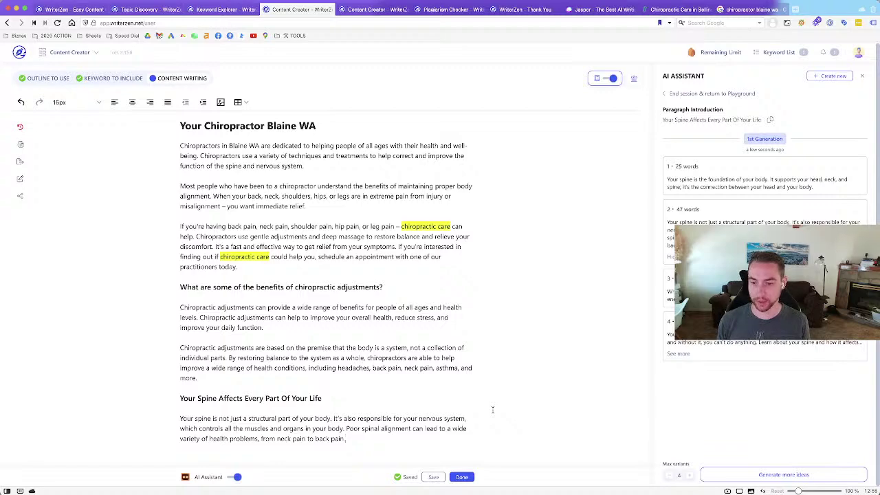
type(",")
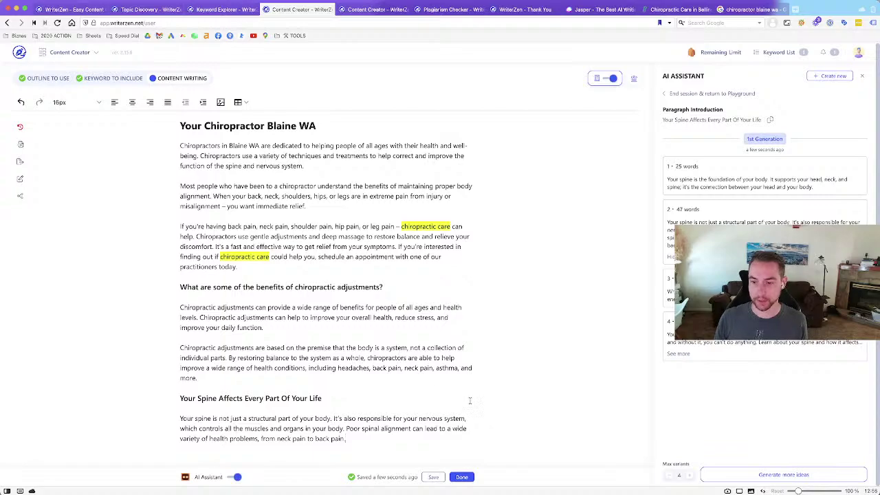
- Compare the article's "Your Spine Affects Every Part Of Your Life" section with the same section on the Barkley Chiropractic Care page
left_click_drag(371, 368, 402, 368)
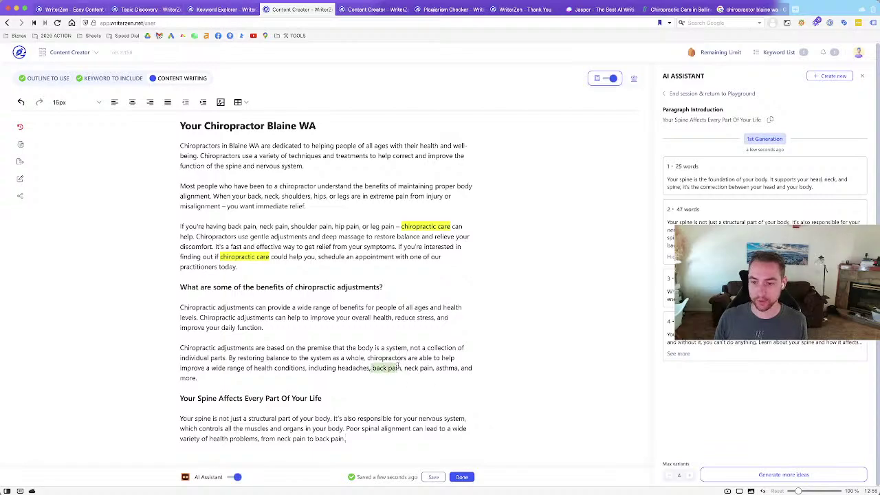
left_click(393, 399)
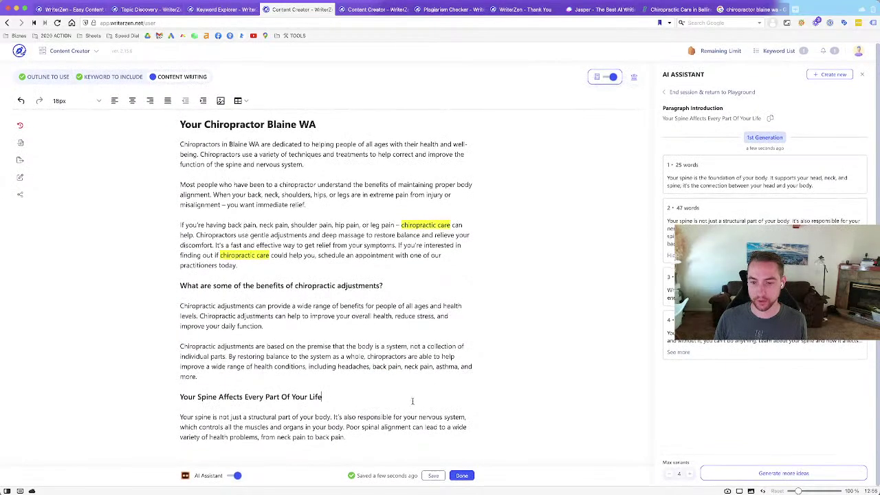
left_click(465, 480)
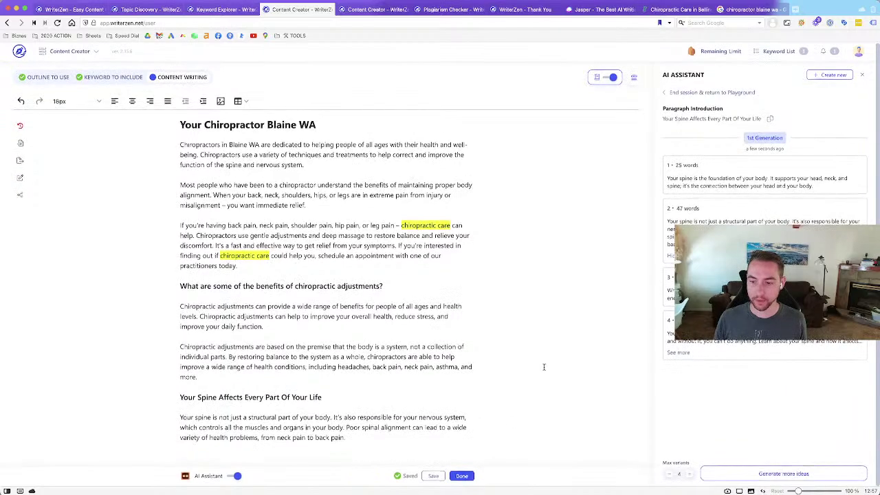
left_click_drag(333, 398, 172, 398)
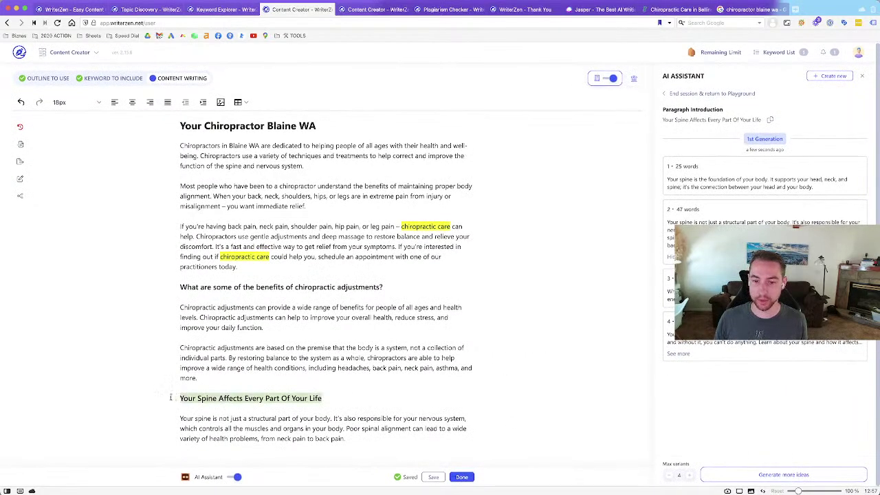
left_click(673, 9)
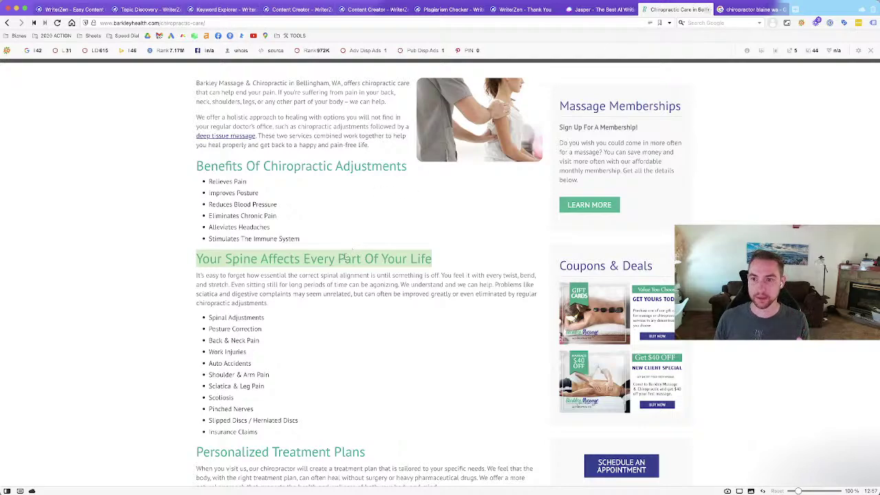
left_click(446, 263)
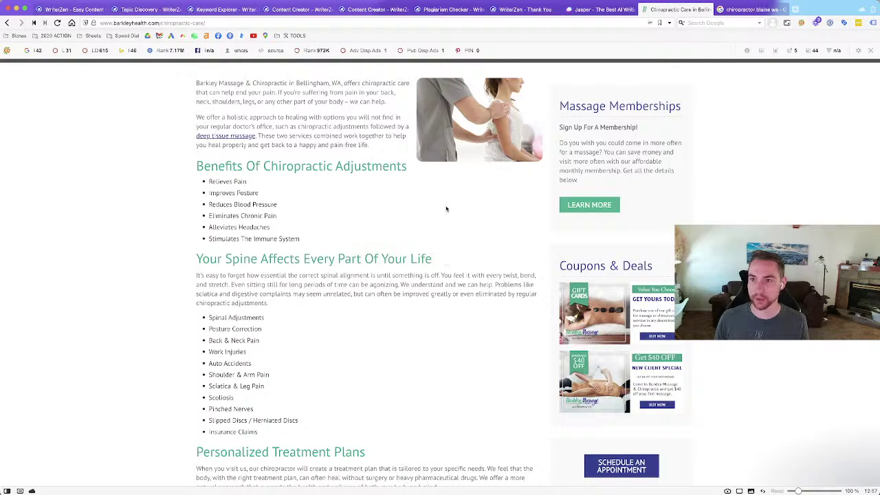
- Copy the entire article text from Content Creator and switch to the Plagiarism Checker
left_click(427, 10)
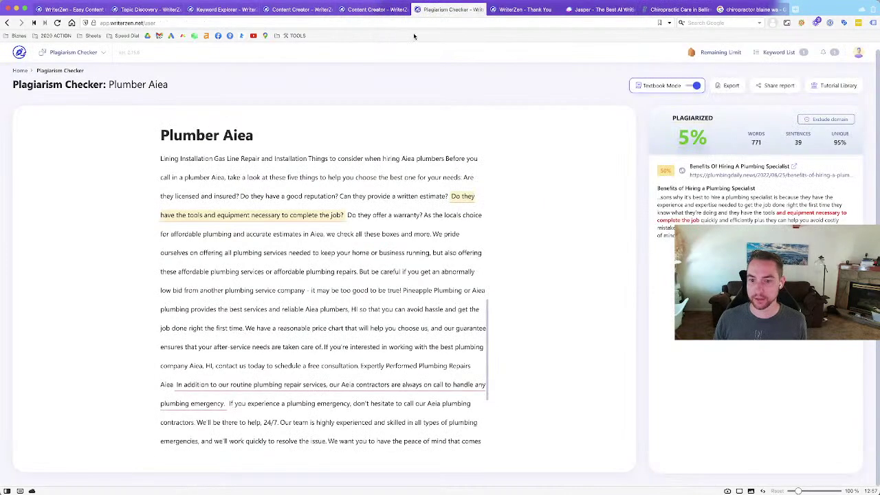
left_click(375, 9)
left_click(289, 9)
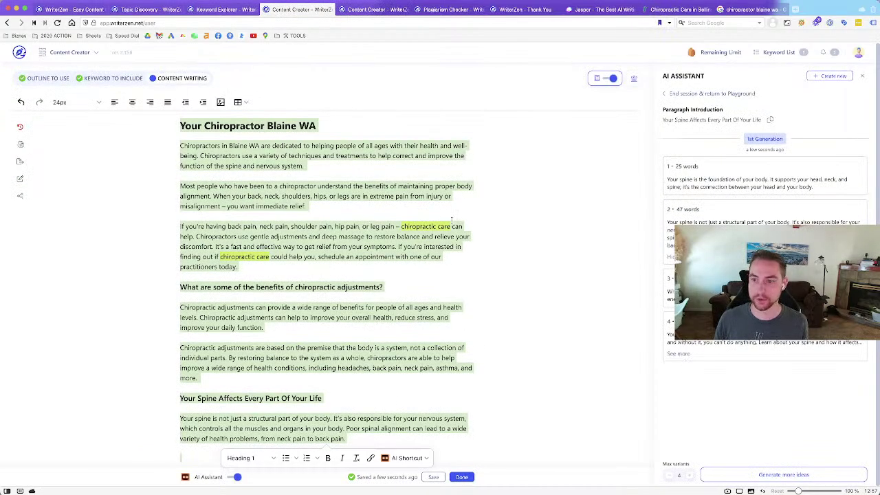
left_click(523, 10)
left_click(455, 10)
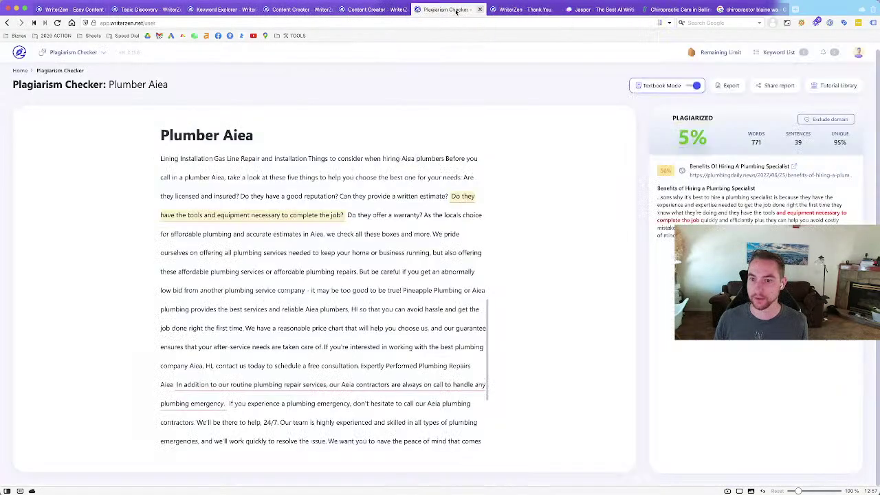
- Create a plagiarism check project titled "Blaine Chiropractic" with the copied article as its content and start the check
left_click(60, 87)
left_click(437, 174)
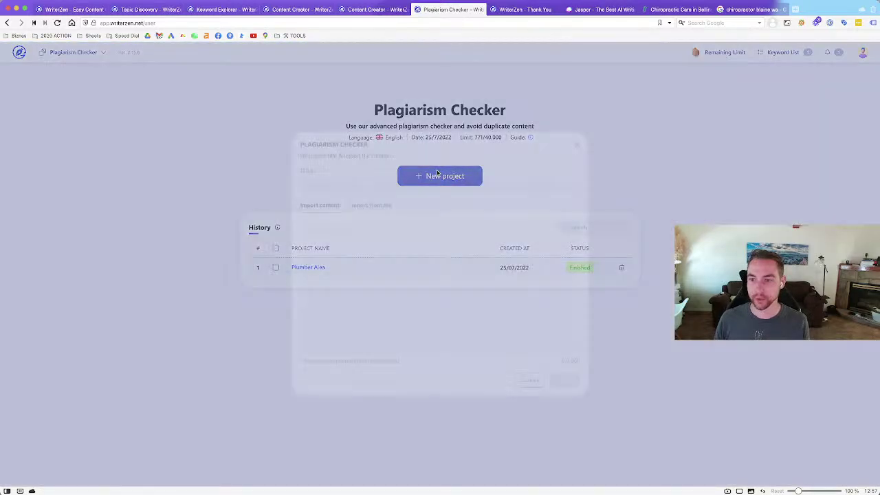
left_click(341, 184)
type("Blaine")
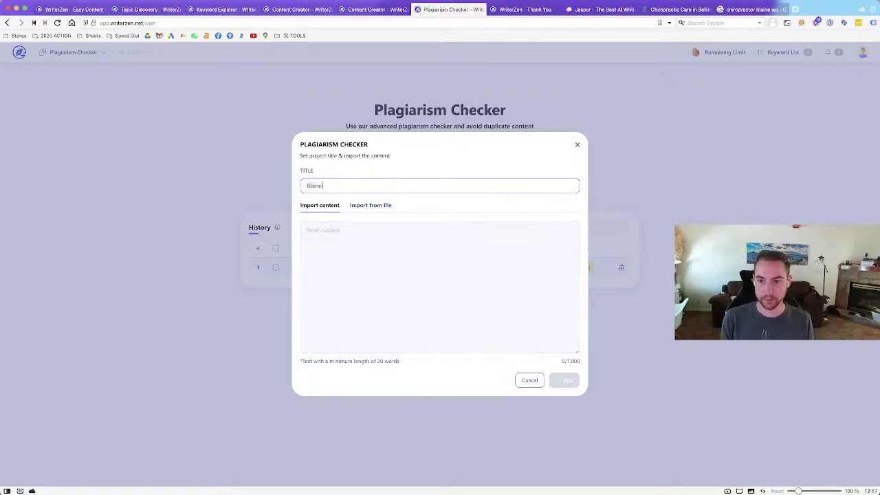
type(" Chiropractic")
left_click(334, 231)
key("ctrl+v")
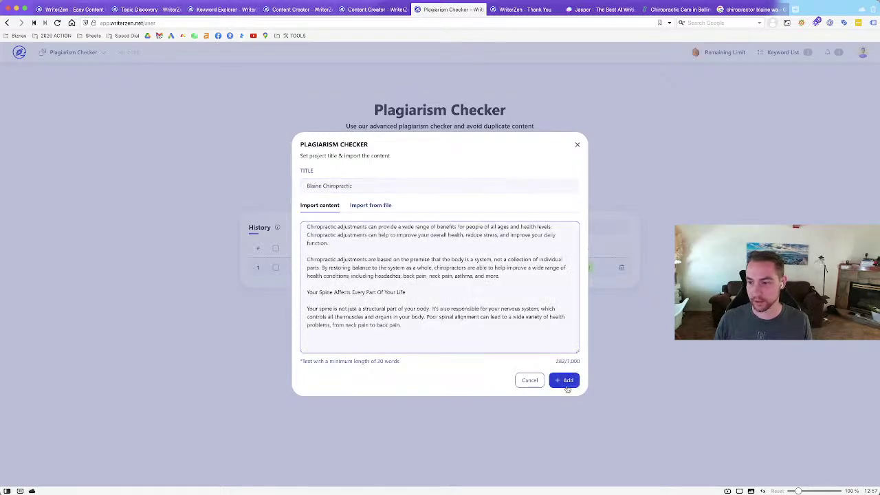
left_click(565, 382)
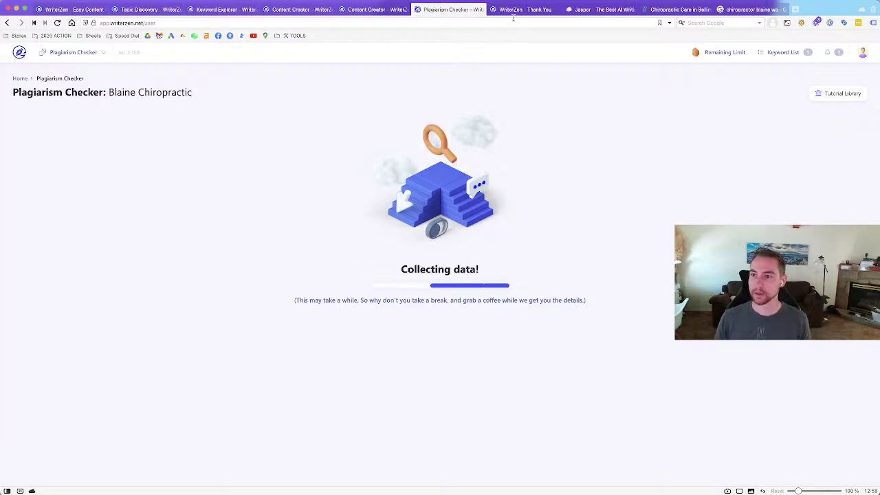
left_click(375, 10)
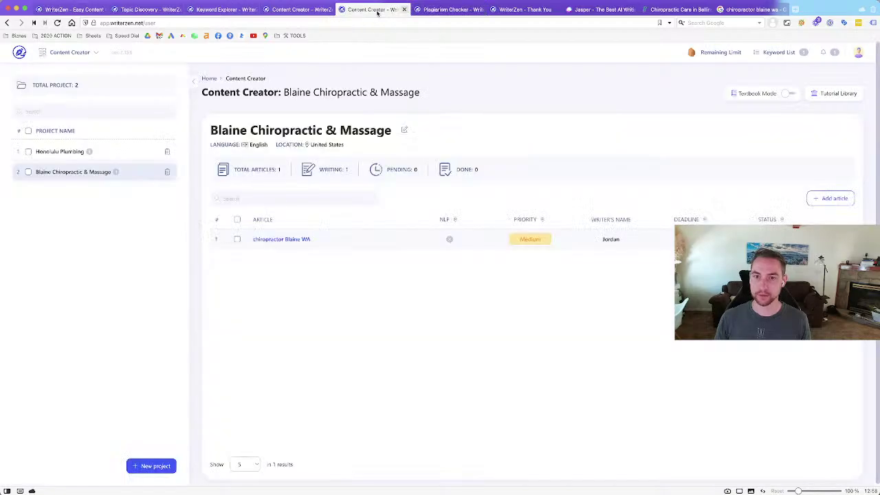
mouse_move(85, 53)
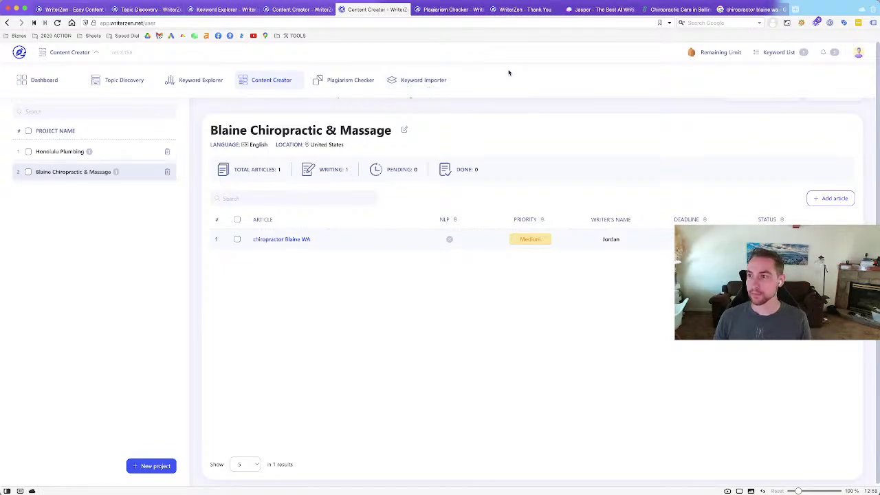
- Open fastfoxplumbing.com in a new browser tab and go to its Bee Cave location page
left_click(796, 10)
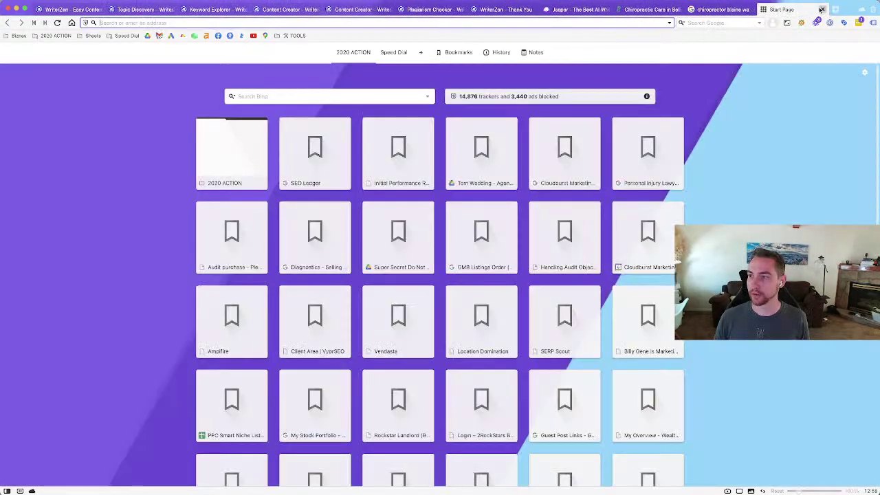
left_click(316, 24)
type("fastfoxplumbing.com")
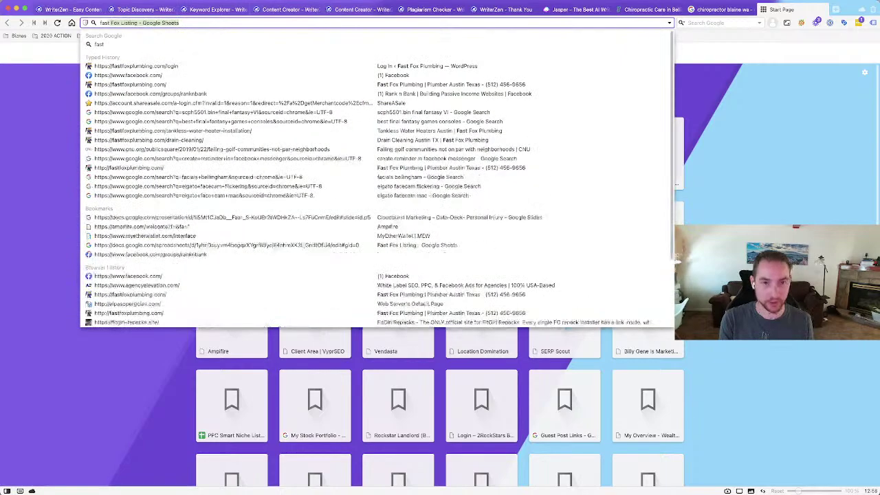
key("Return")
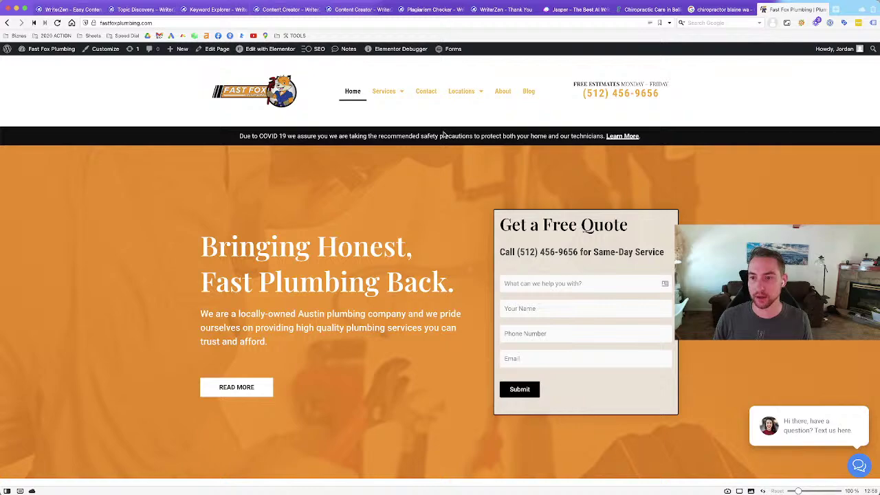
mouse_move(463, 95)
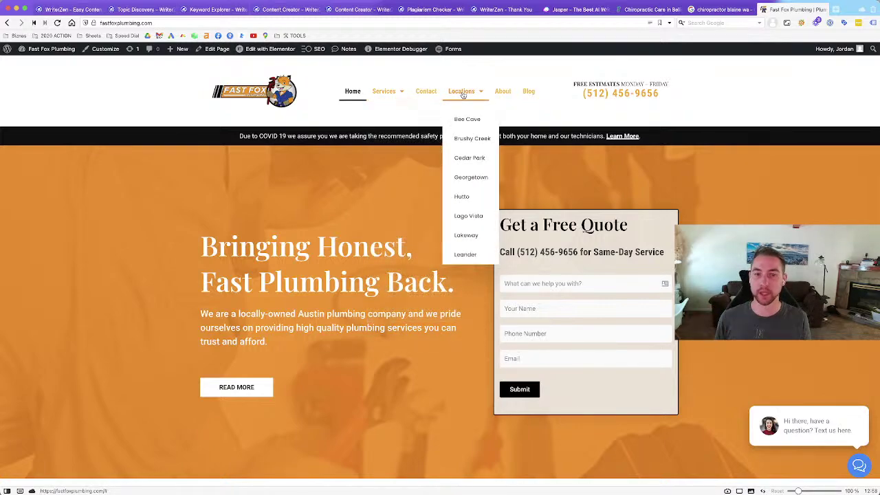
left_click(466, 120)
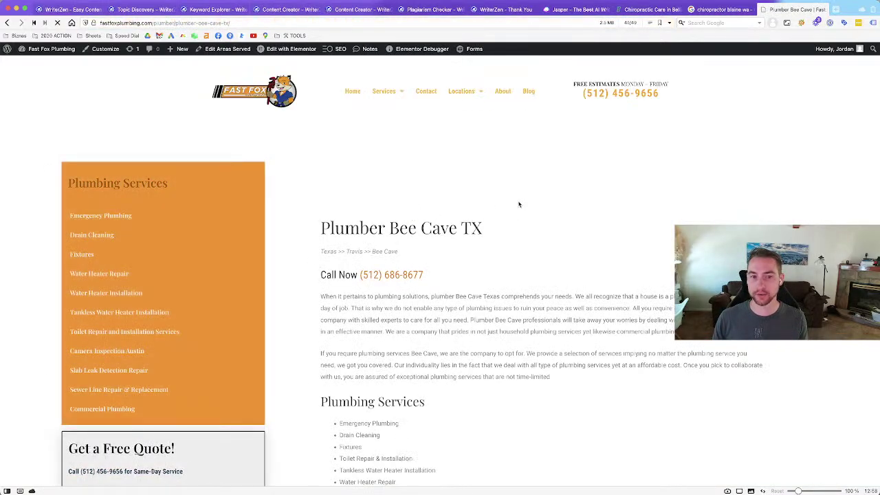
- Read through the service sections of the Plumber Bee Cave TX page and look at the site's list of locations
scroll(520, 204, "down", 2)
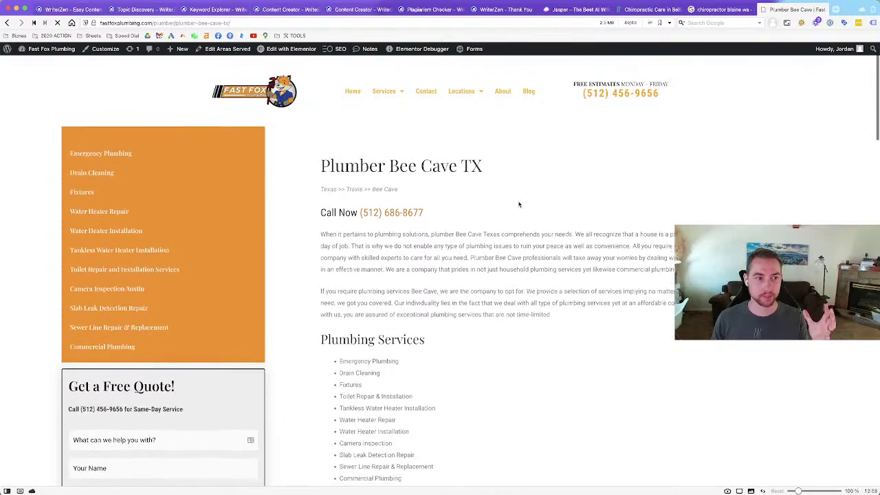
scroll(519, 204, "up", 1)
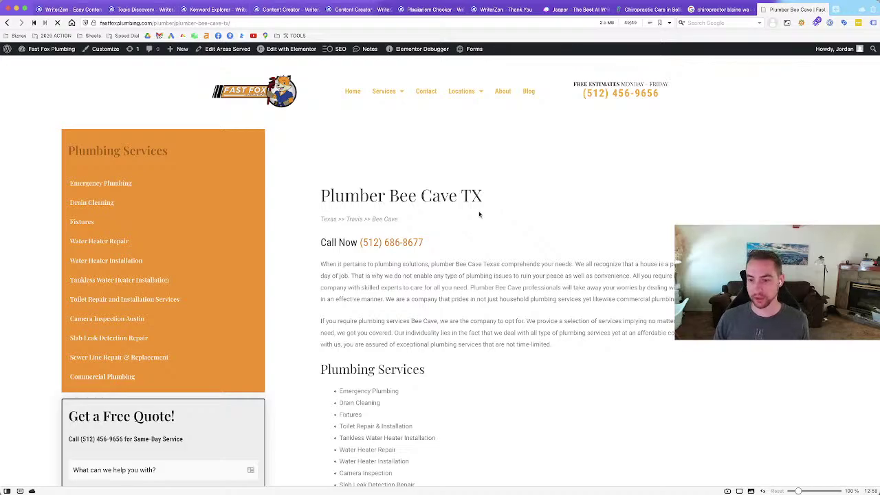
scroll(479, 215, "down", 10)
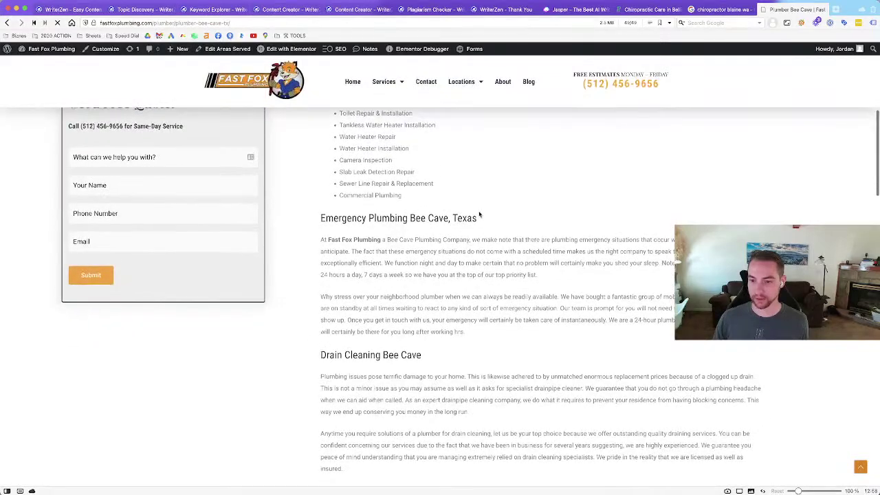
scroll(479, 214, "down", 11)
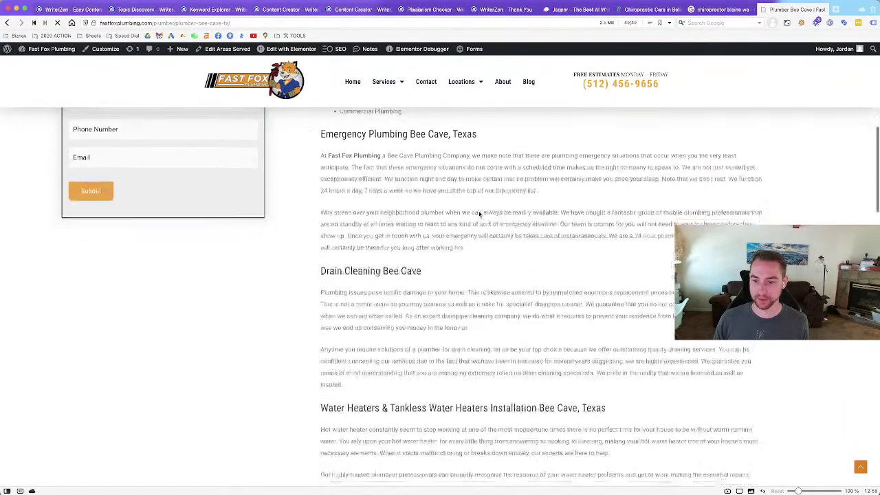
scroll(480, 214, "up", 15)
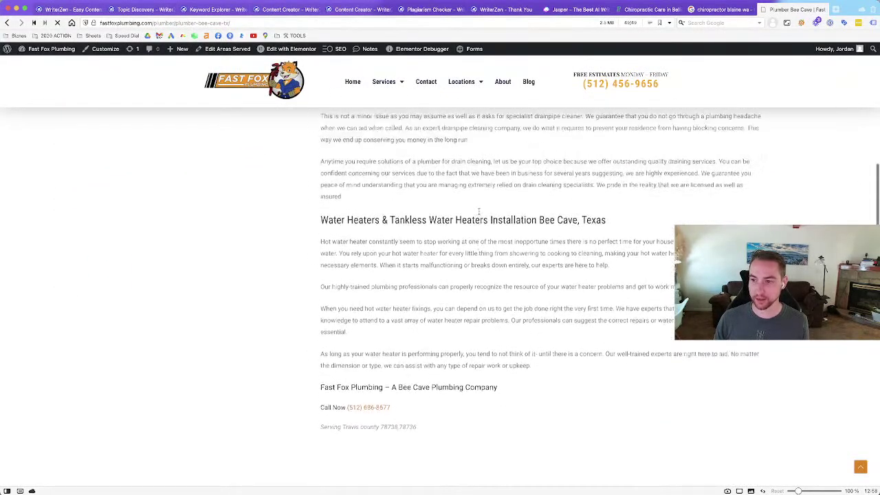
scroll(479, 214, "up", 6)
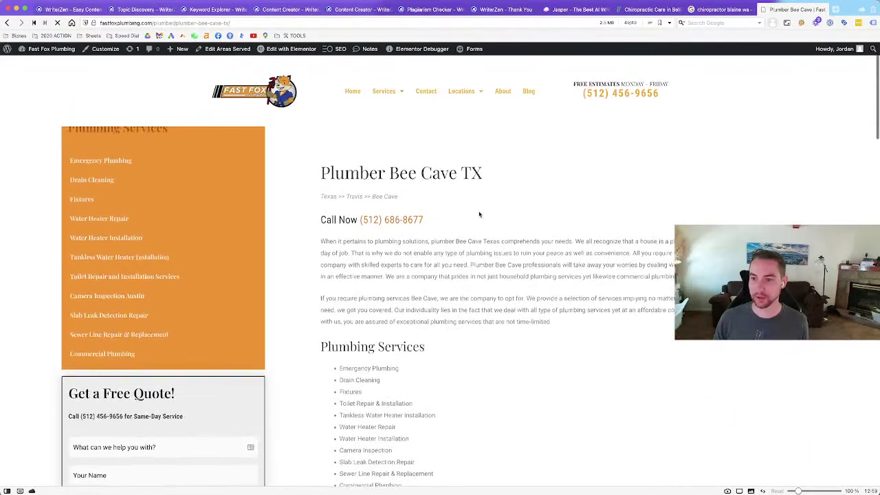
mouse_move(470, 96)
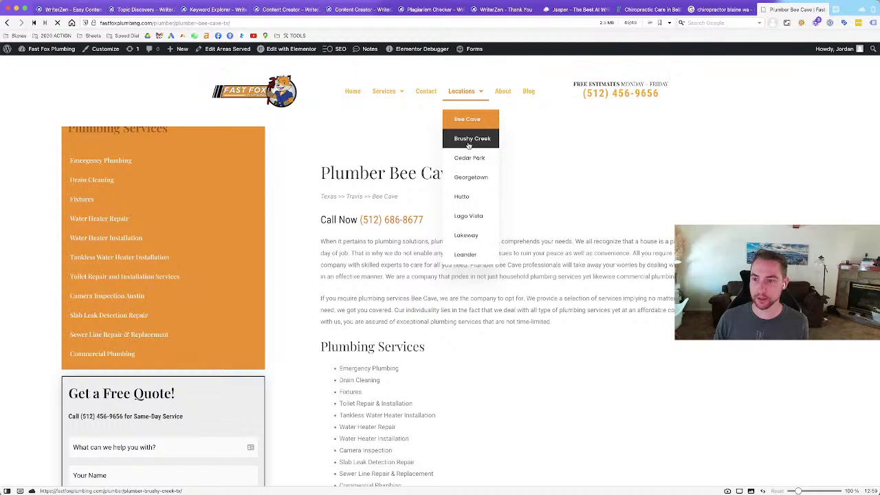
- Open canduplumbing.com and examine its lists of services and service areas
left_click(509, 23)
type("canduplumbing.com/")
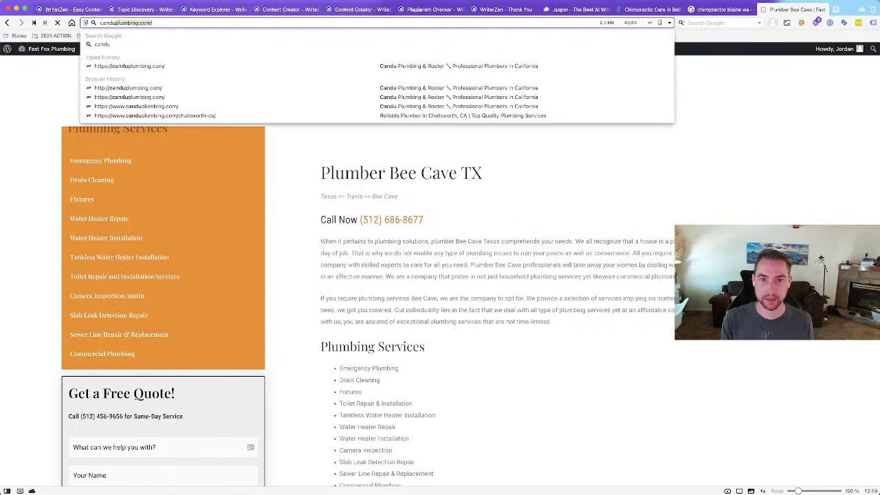
key("Return")
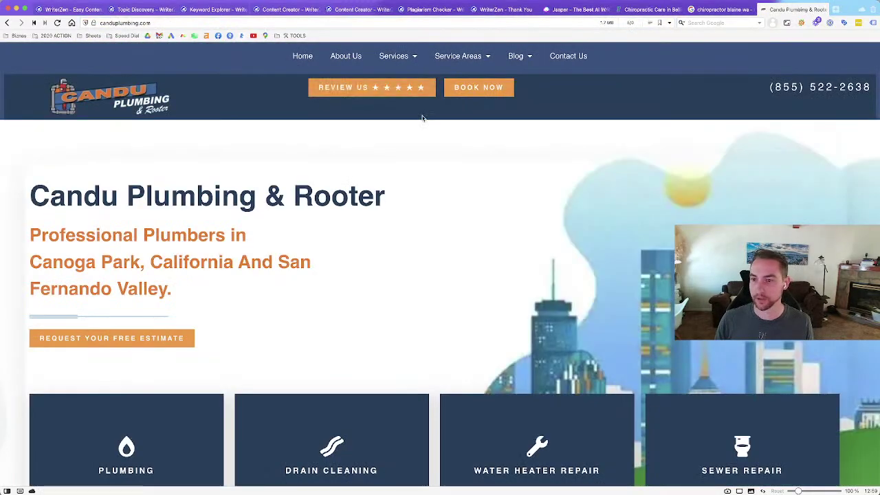
mouse_move(393, 56)
mouse_move(404, 76)
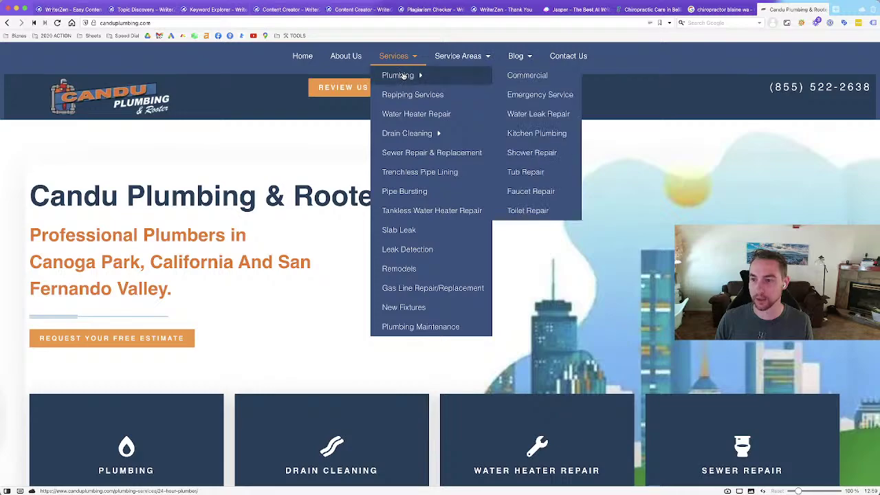
mouse_move(448, 57)
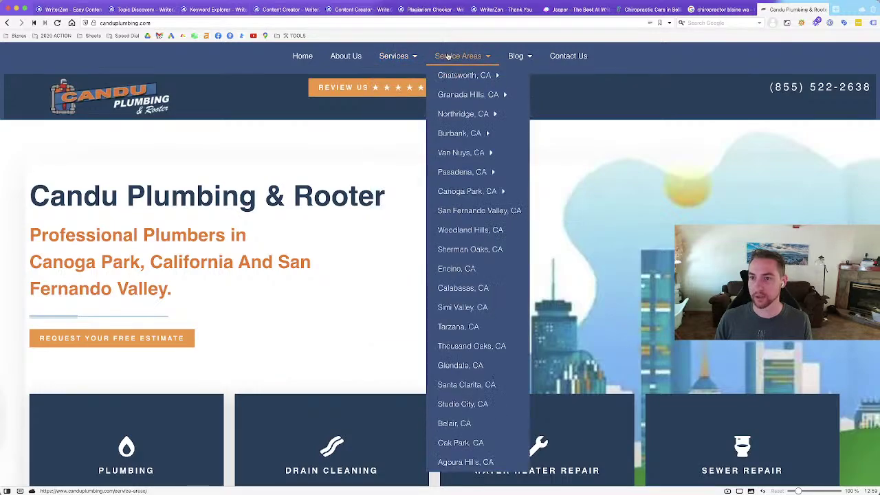
scroll(465, 206, "down", 2)
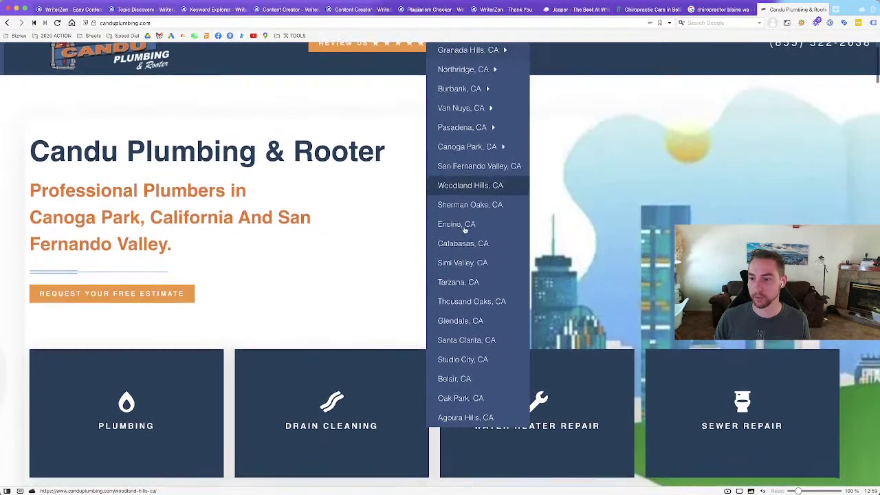
- Look through the service areas with their service lists and open the Granada Hills Drain Cleaning page in a new tab
scroll(465, 230, "up", 2)
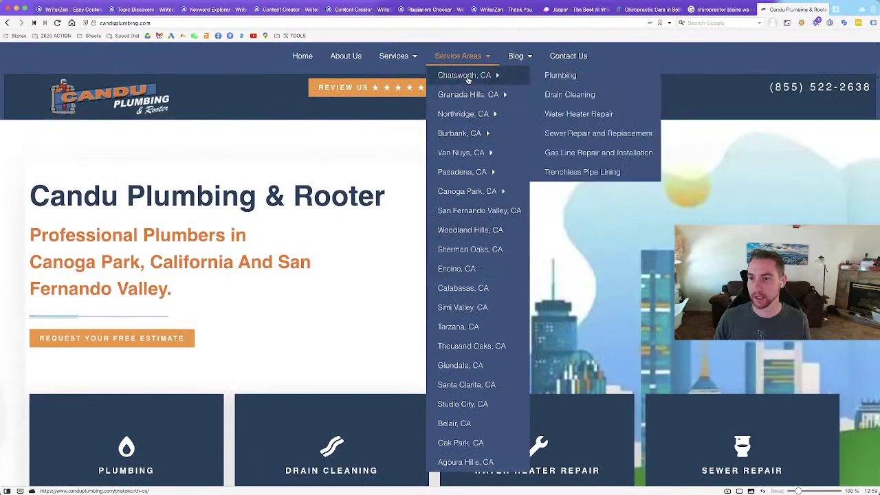
mouse_move(469, 192)
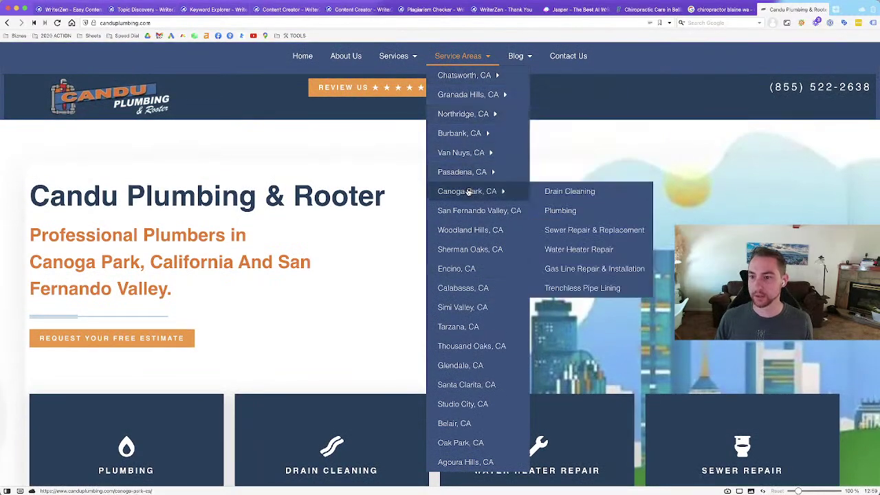
mouse_move(461, 77)
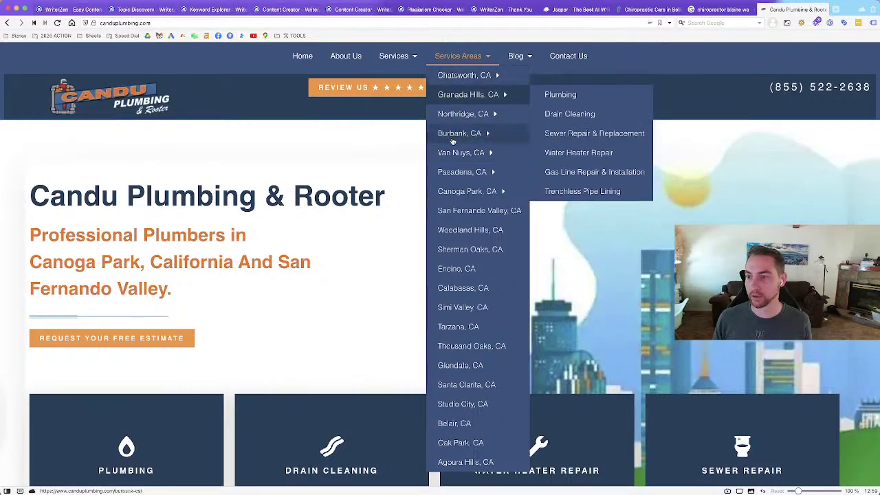
mouse_move(452, 161)
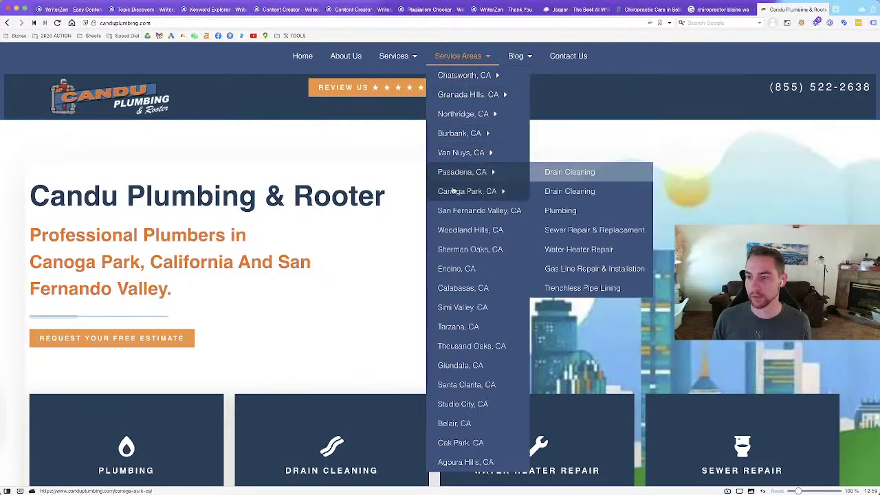
mouse_move(461, 97)
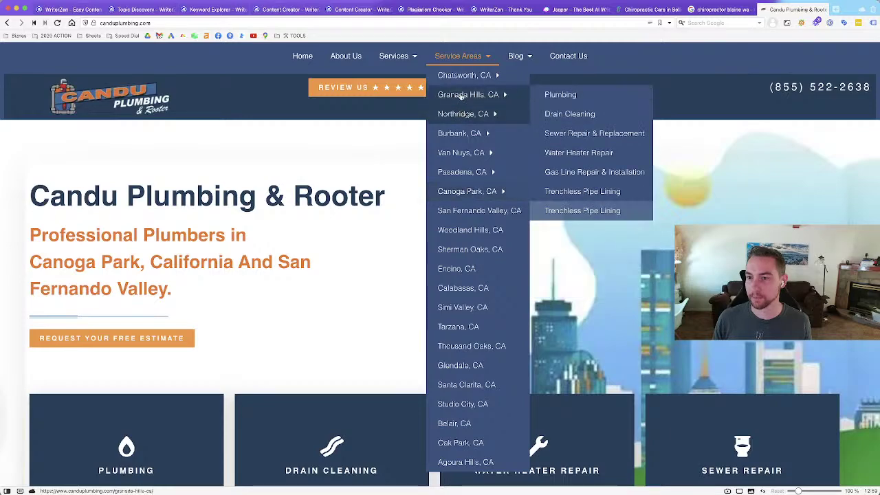
right_click(557, 114)
left_click(562, 120)
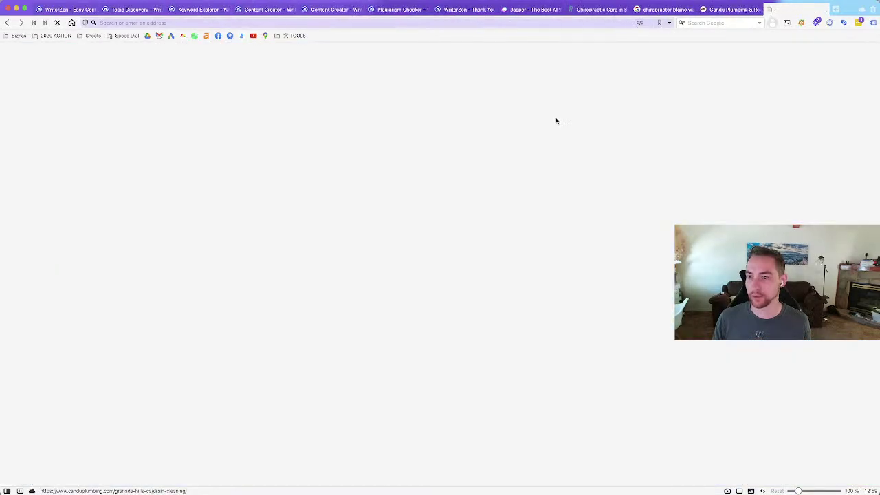
- From the Candu Plumbing home page, open the Van Nuys Drain Cleaning page in another new tab
left_click(729, 10)
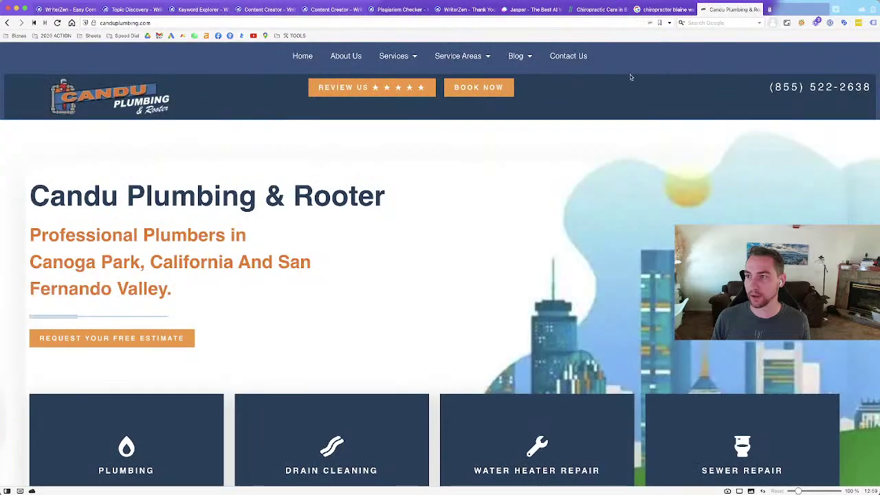
mouse_move(480, 152)
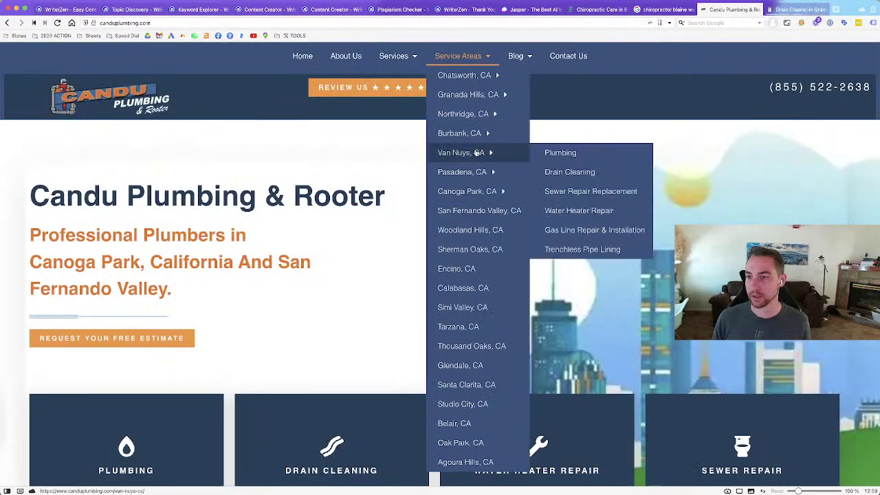
right_click(571, 173)
left_click(576, 177)
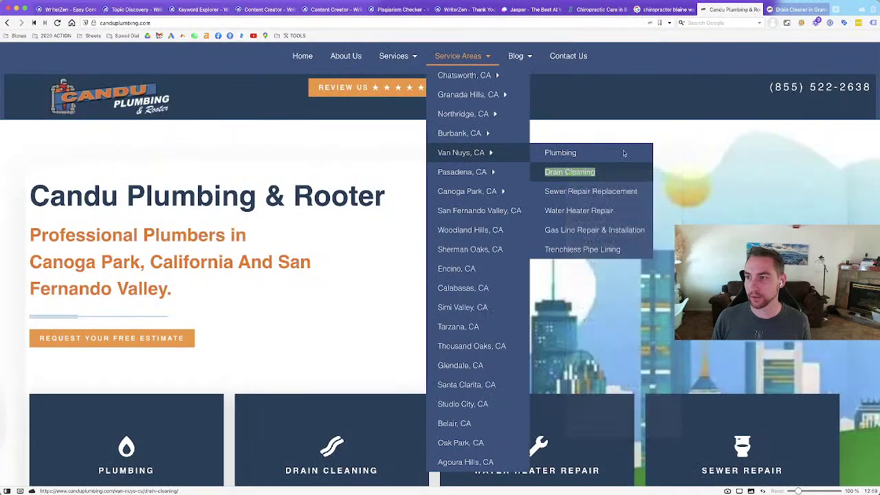
- Compare the headings and introductory paragraphs of the Granada Hills and Van Nuys drain cleaning pages
left_click(739, 9)
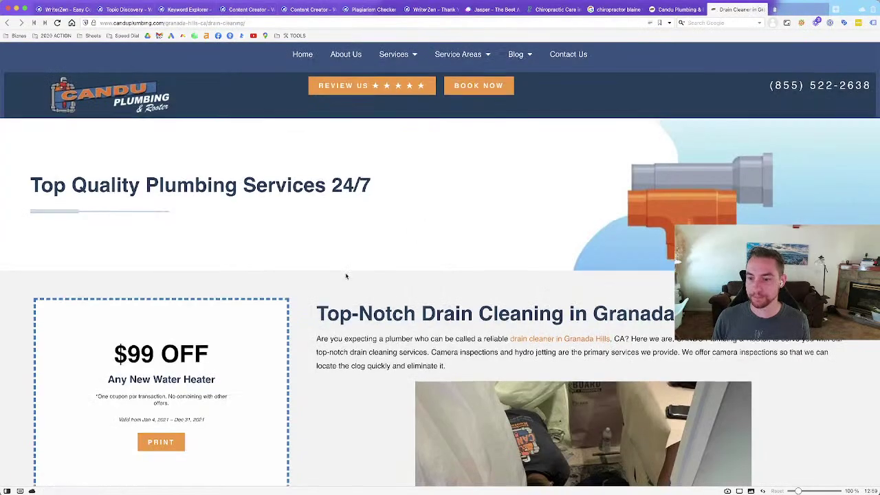
scroll(346, 276, "down", 5)
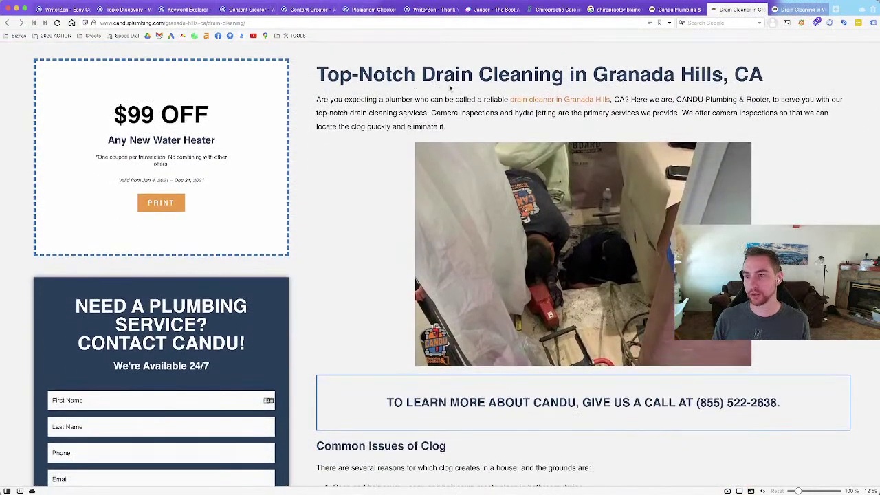
left_click(794, 10)
scroll(474, 261, "down", 3)
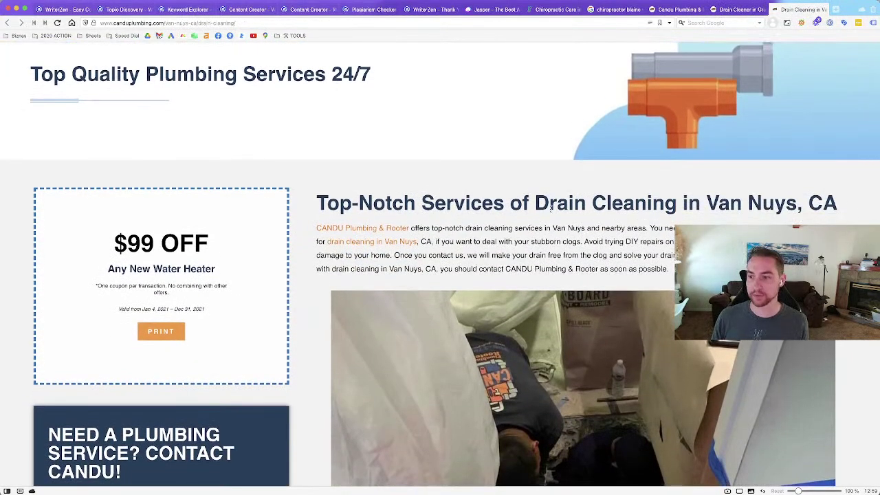
scroll(698, 220, "down", 2)
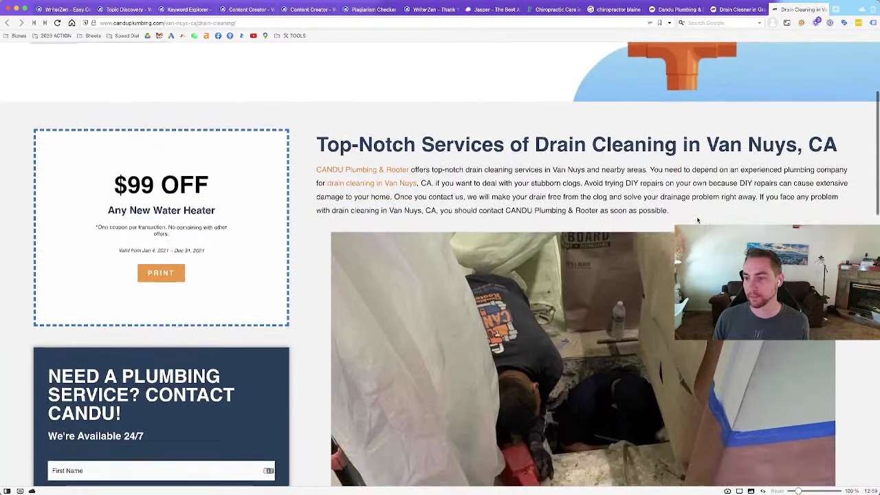
left_click_drag(669, 208, 475, 182)
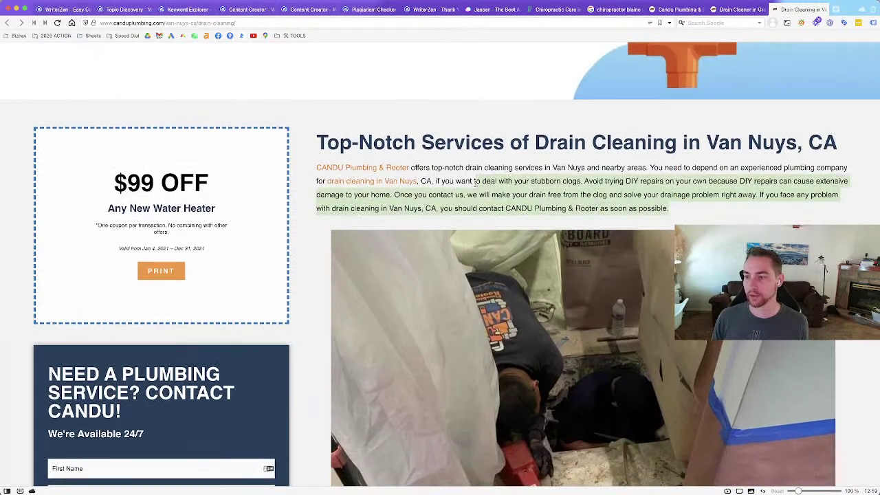
- Compare the clog issues and hydro jetting sections of the Granada Hills page with those of the Van Nuys page
left_click(735, 10)
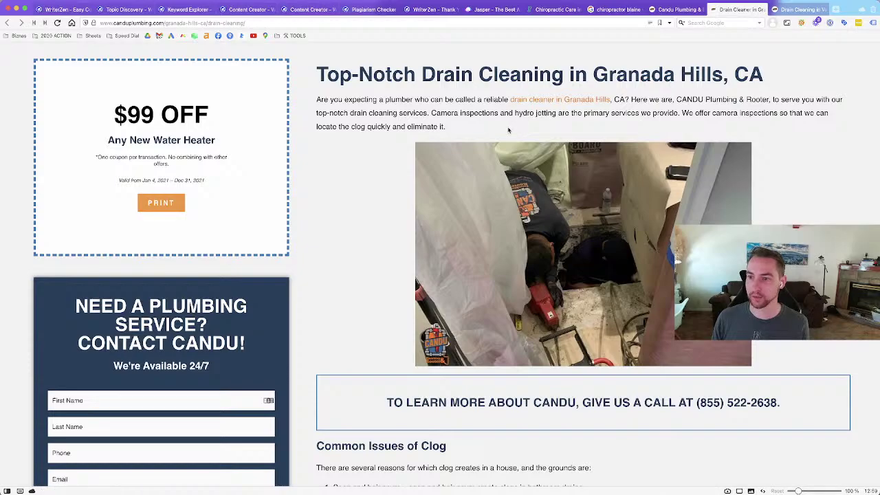
scroll(447, 106, "down", 5)
scroll(447, 106, "down", 6)
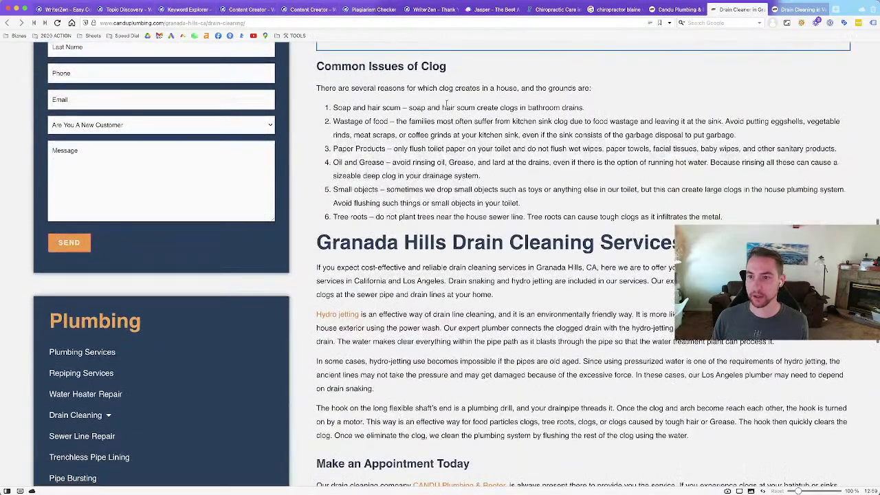
left_click_drag(441, 108, 557, 197)
left_click(801, 10)
scroll(614, 166, "down", 12)
scroll(613, 166, "down", 7)
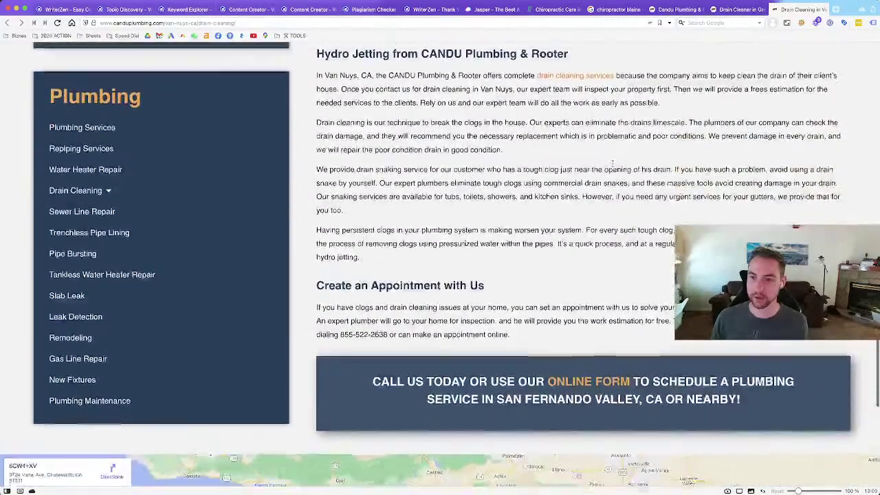
scroll(613, 163, "up", 3)
left_click_drag(410, 79, 623, 114)
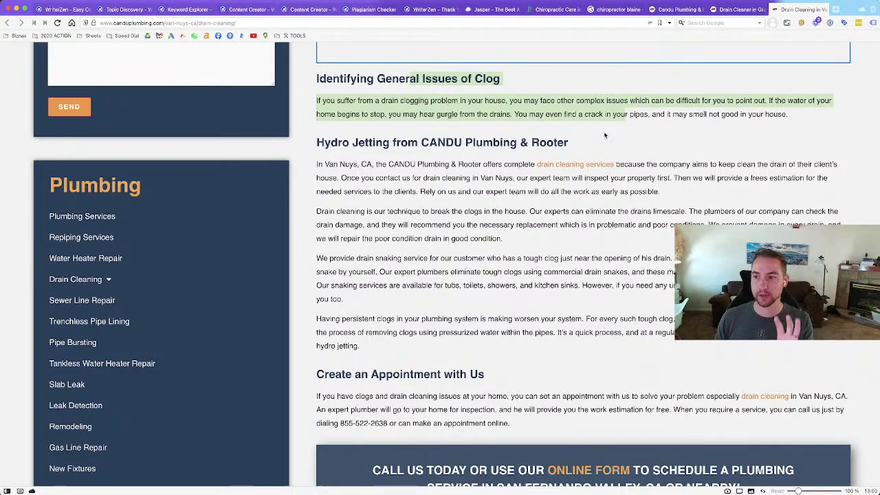
left_click(606, 135)
scroll(606, 135, "up", 10)
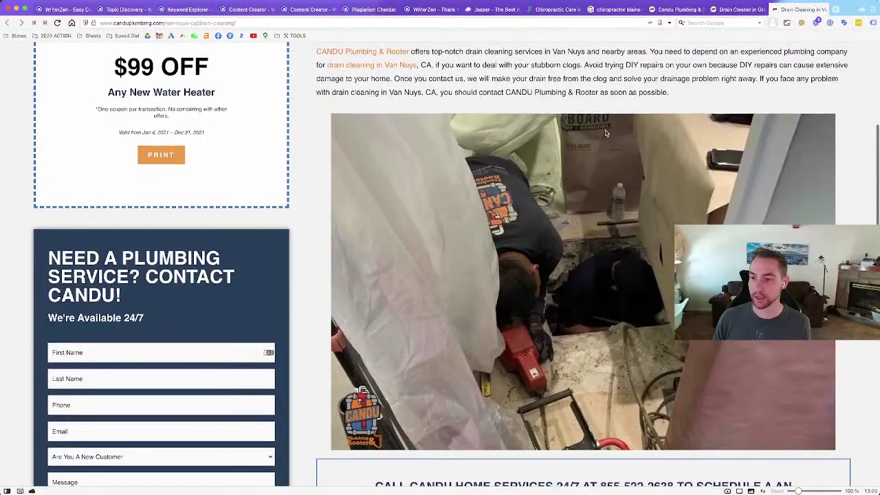
scroll(606, 134, "down", 6)
scroll(606, 133, "down", 1)
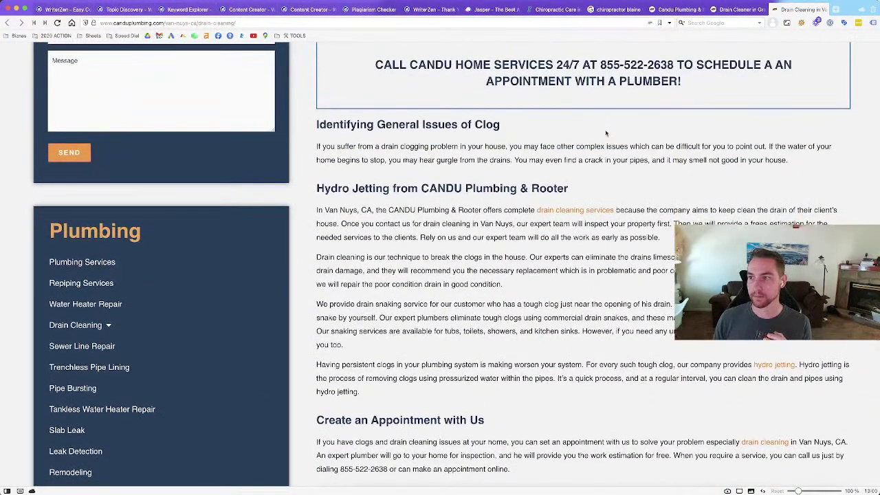
- Review the Granada Hills drain cleaning page again, examining its layout, "Drain Cleaning" heading and the site's service areas
left_click(729, 14)
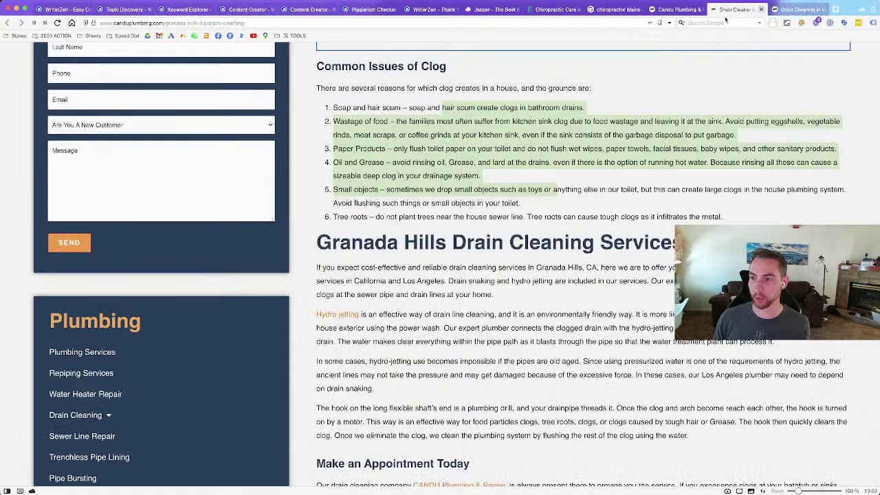
scroll(605, 158, "up", 3)
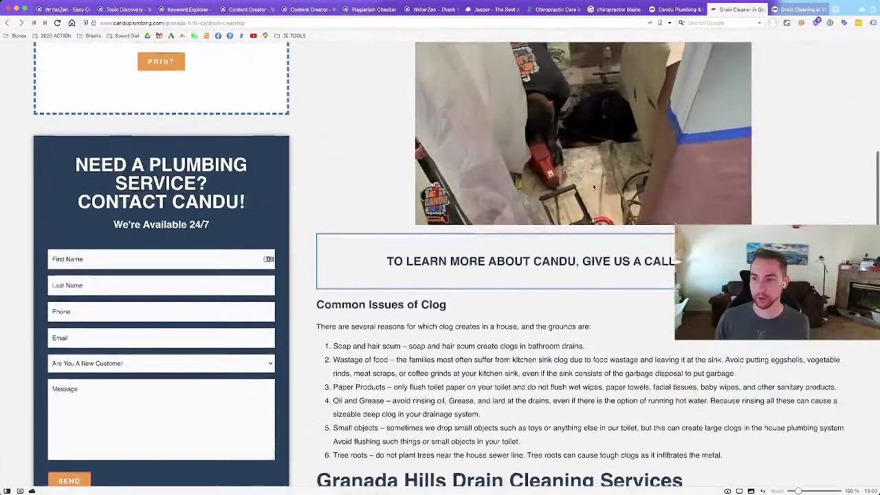
scroll(592, 188, "down", 1)
scroll(594, 188, "down", 3)
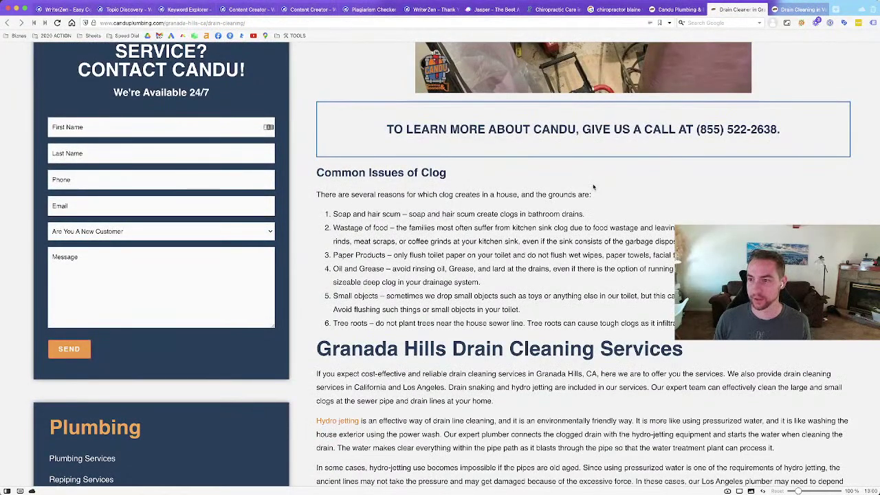
scroll(593, 187, "up", 5)
scroll(593, 187, "up", 2)
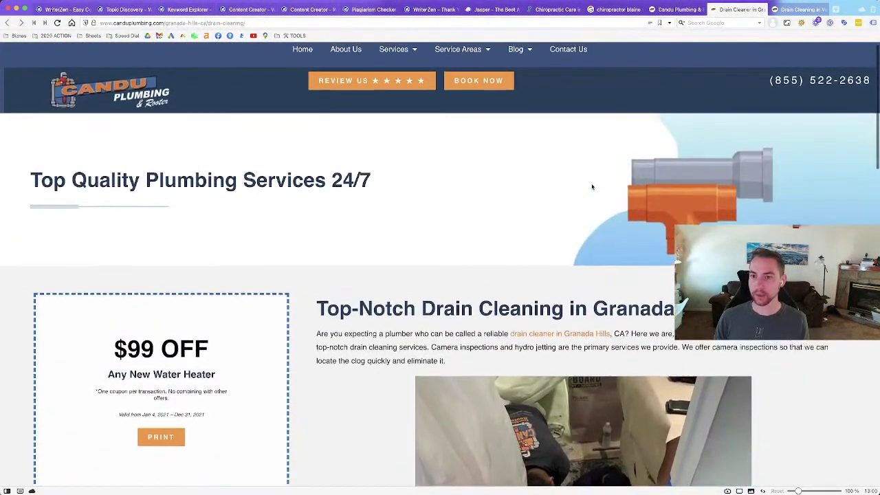
scroll(509, 169, "up", 1)
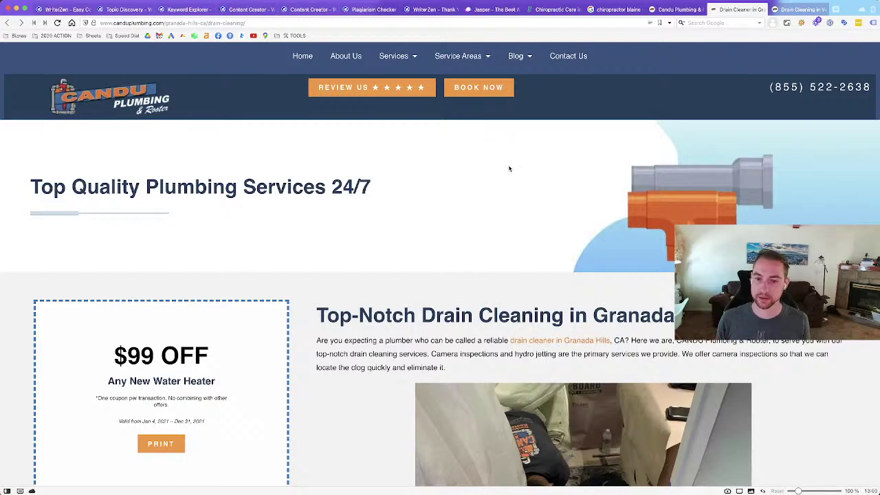
scroll(494, 234, "down", 5)
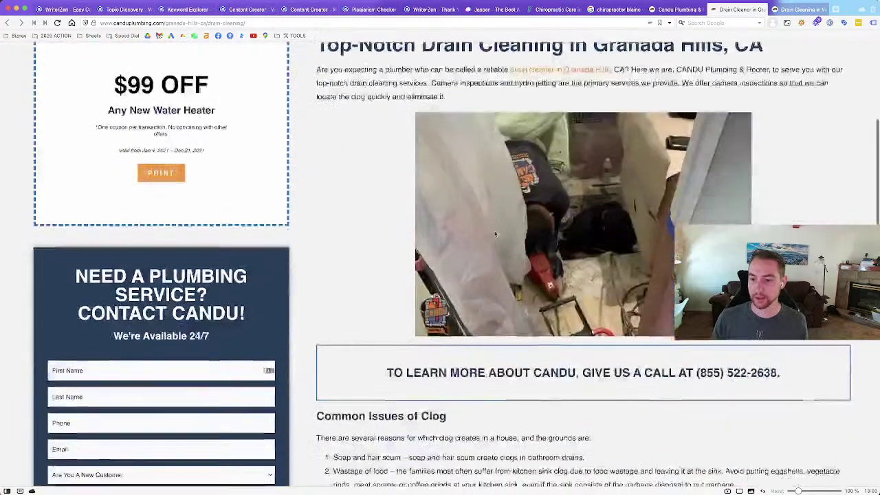
scroll(446, 226, "up", 4)
left_click_drag(422, 222, 564, 219)
scroll(570, 221, "up", 1)
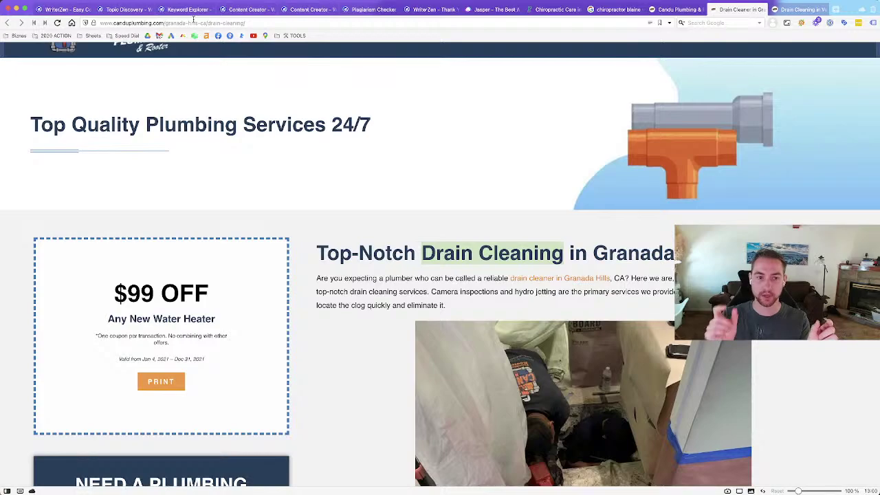
scroll(148, 77, "up", 2)
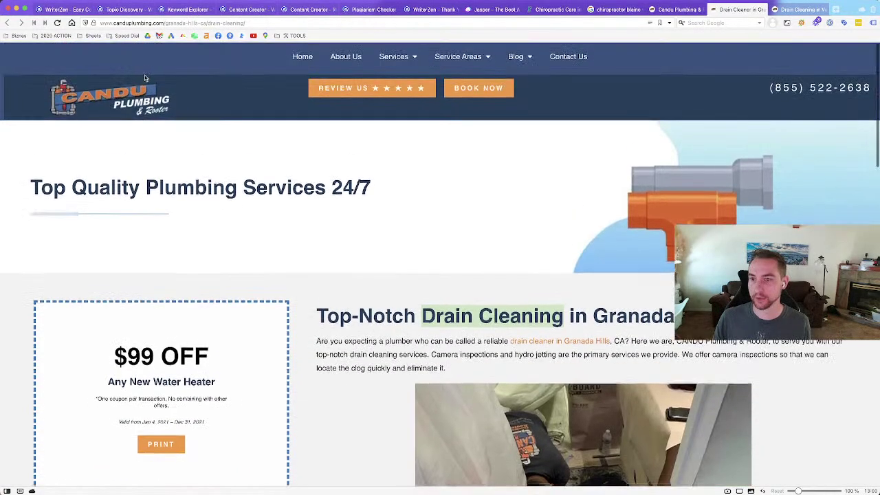
mouse_move(453, 62)
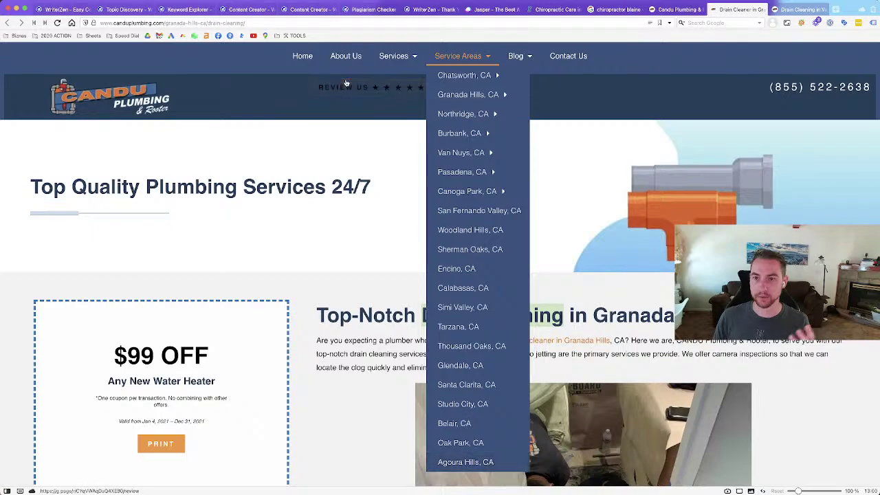
- Close the WriterZen affiliate thank-you tab and return to the Plagiarism Checker report
left_click(428, 9)
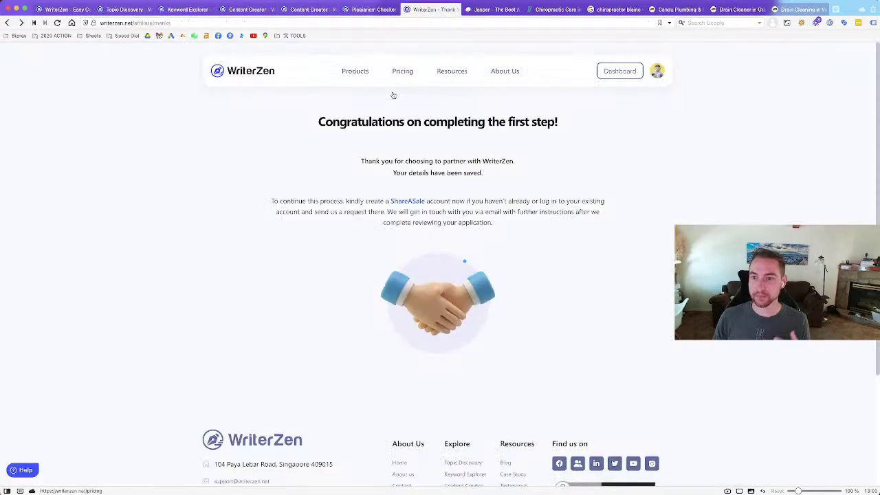
left_click(455, 9)
left_click(378, 8)
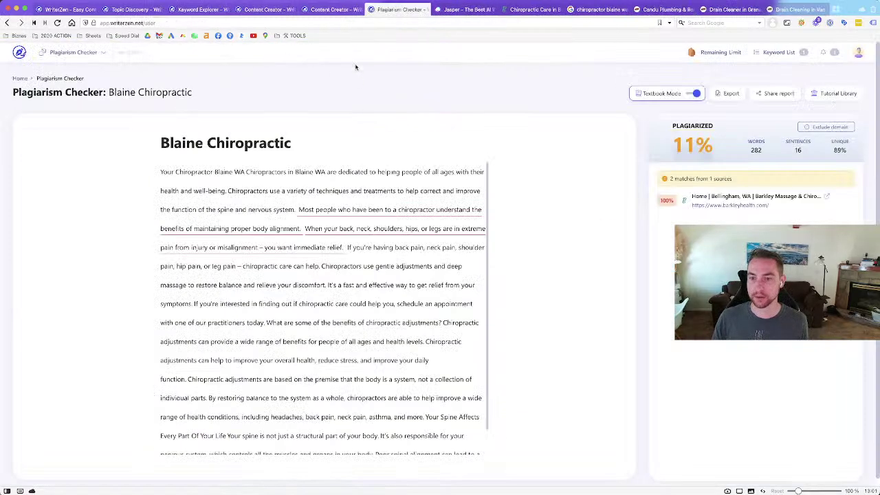
- Examine the Blaine Chiropractic plagiarism report, including its underlined sentences, plagiarized percentage and matching source
scroll(318, 219, "down", 1)
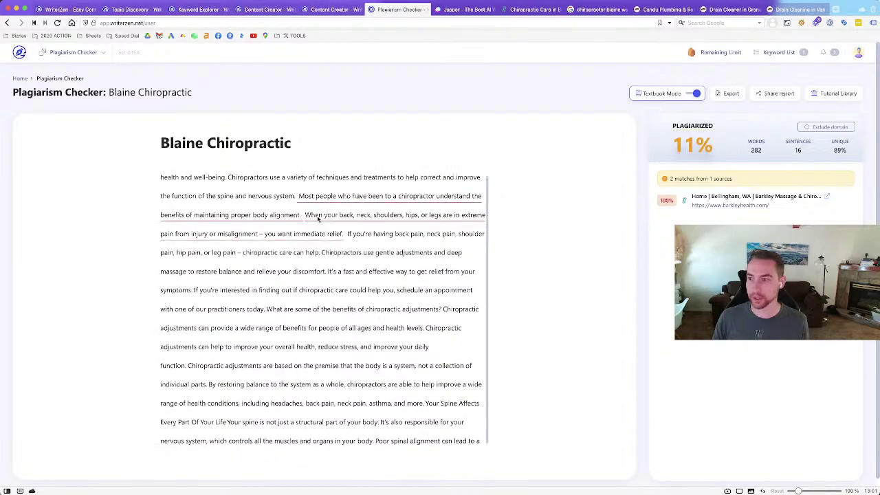
scroll(318, 218, "up", 1)
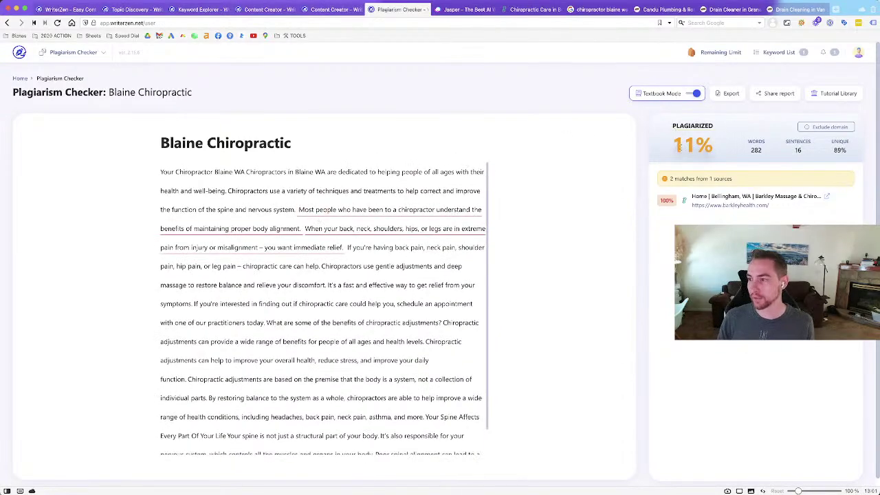
left_click_drag(673, 147, 698, 146)
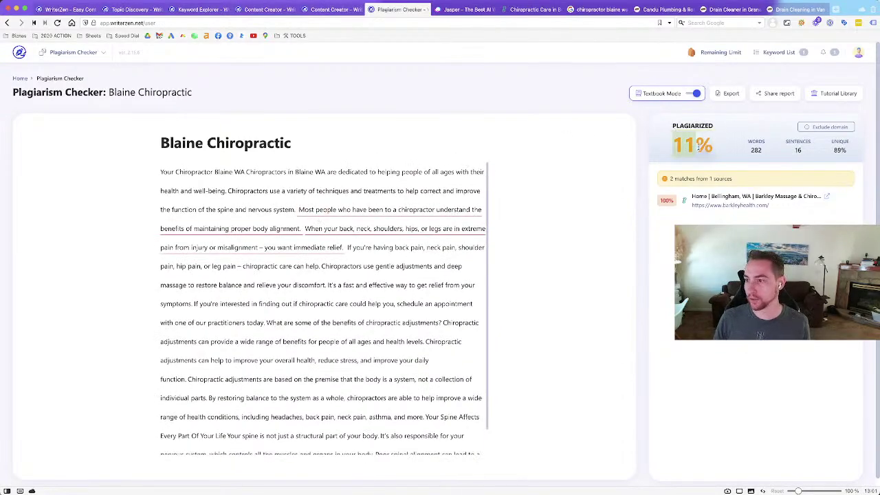
left_click(699, 147)
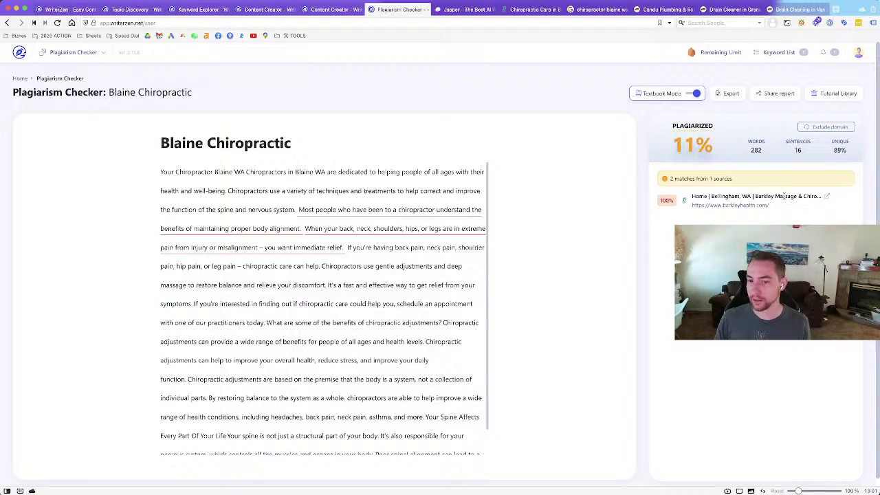
- Delete the flagged paragraph starting "Most people who have been to a chiropractor" from the Blaine WA article, along with its leftover empty line
scroll(392, 239, "down", 1)
scroll(391, 239, "up", 1)
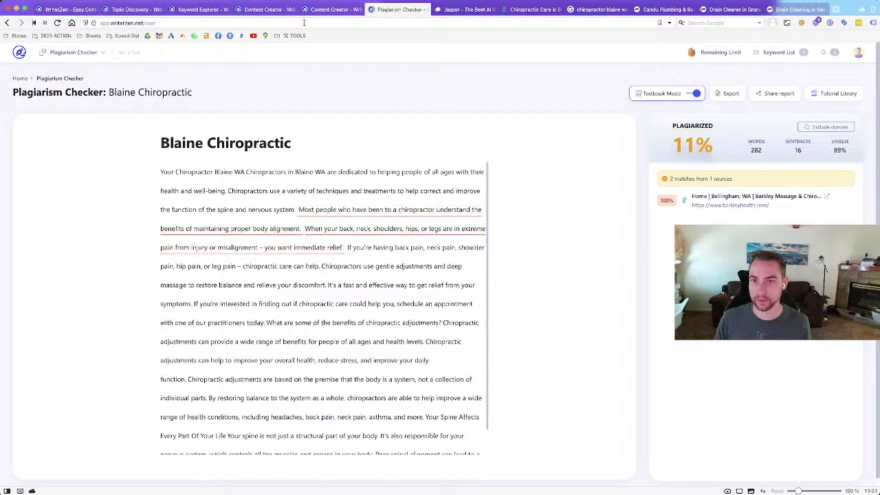
left_click(268, 9)
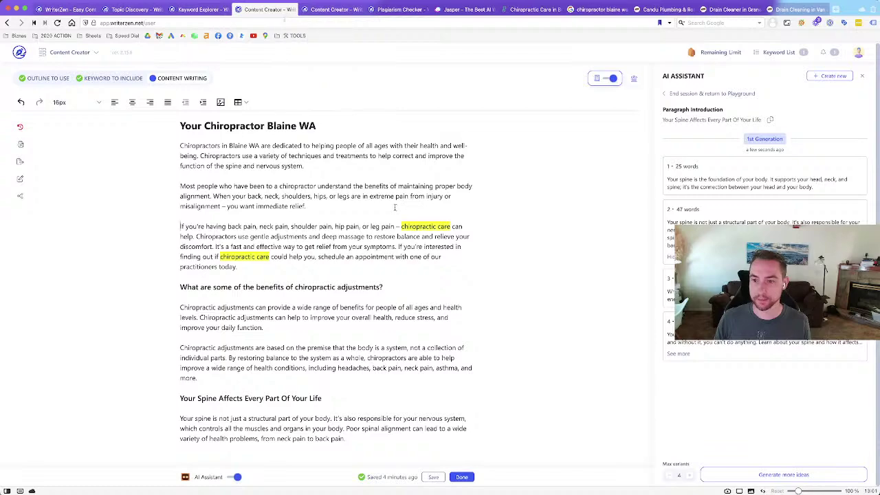
left_click_drag(332, 206, 157, 186)
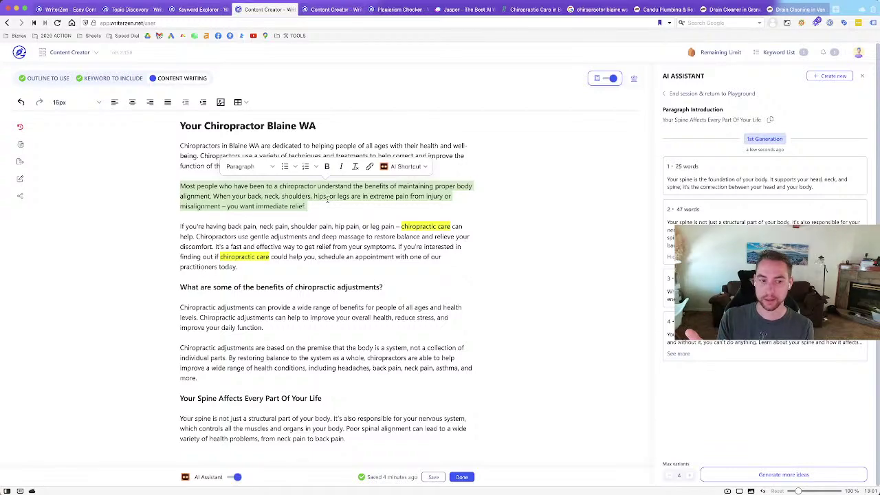
key("BackSpace")
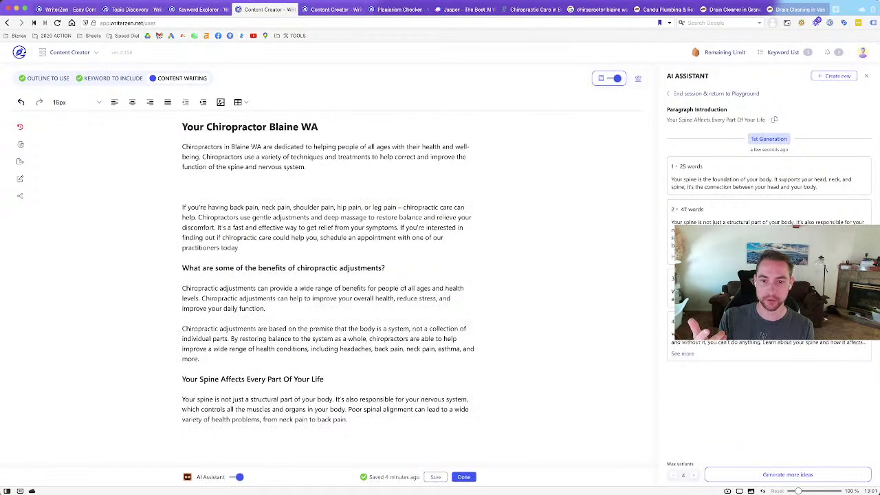
key("BackSpace")
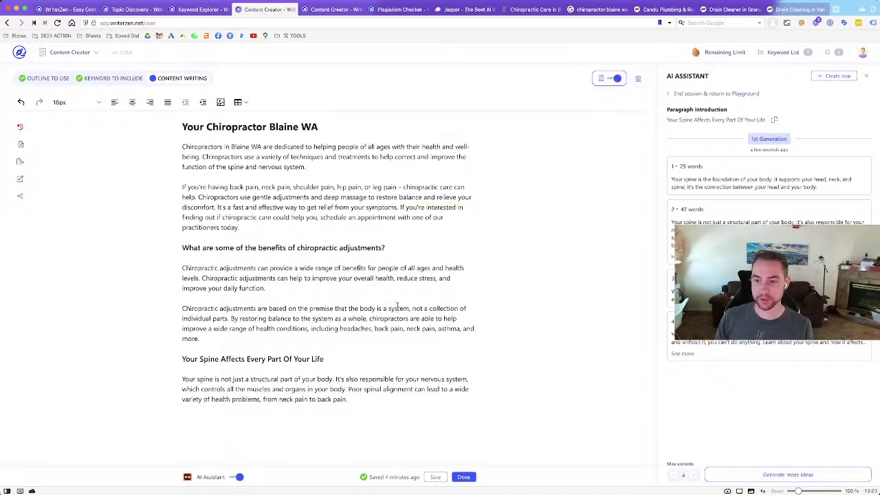
- Copy the entire revised article and return to the Plagiarism Checker's project history
key("ctrl+a")
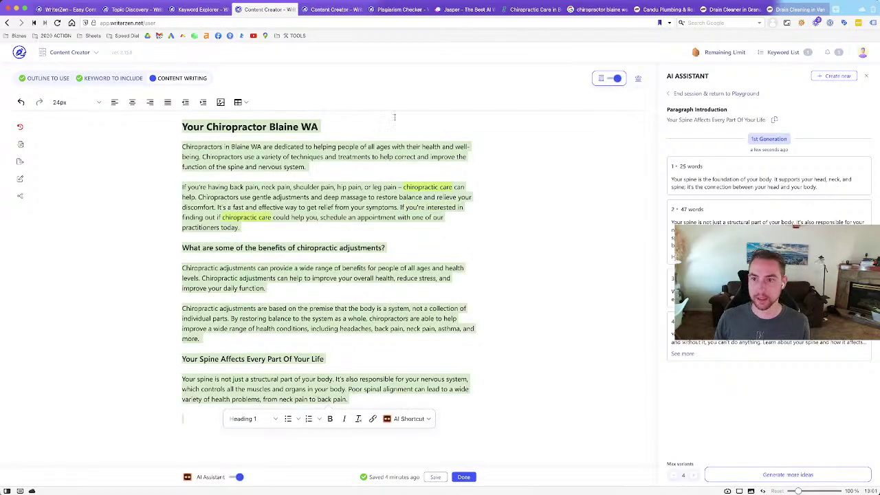
left_click(400, 9)
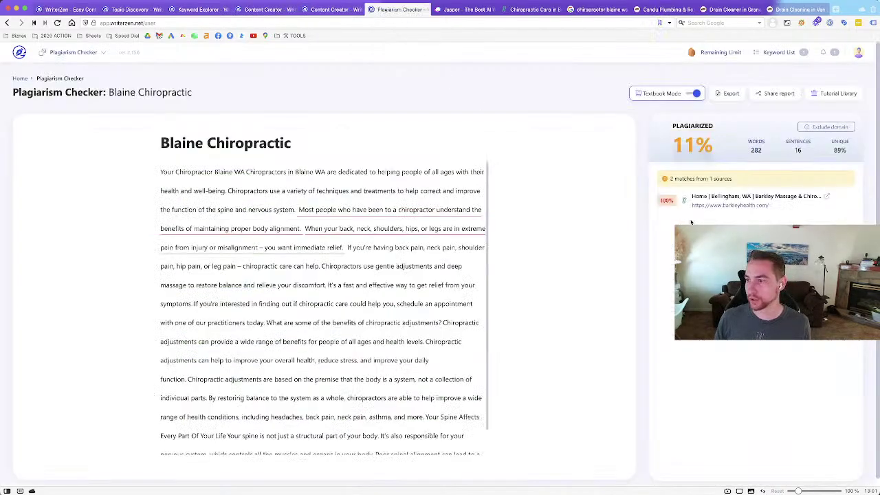
scroll(460, 205, "down", 1)
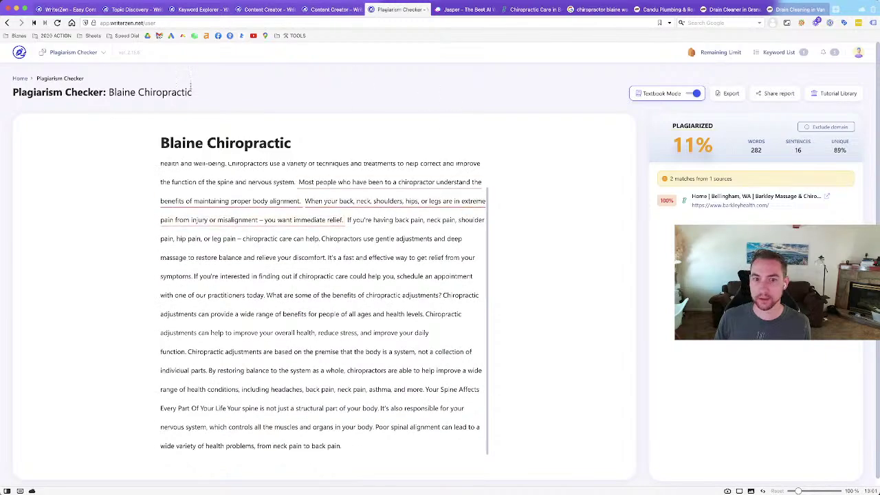
left_click(66, 92)
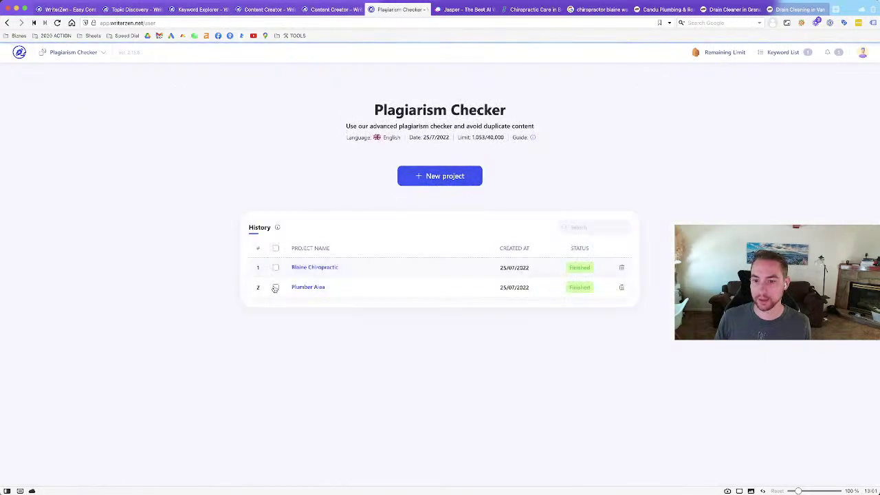
left_click(333, 268)
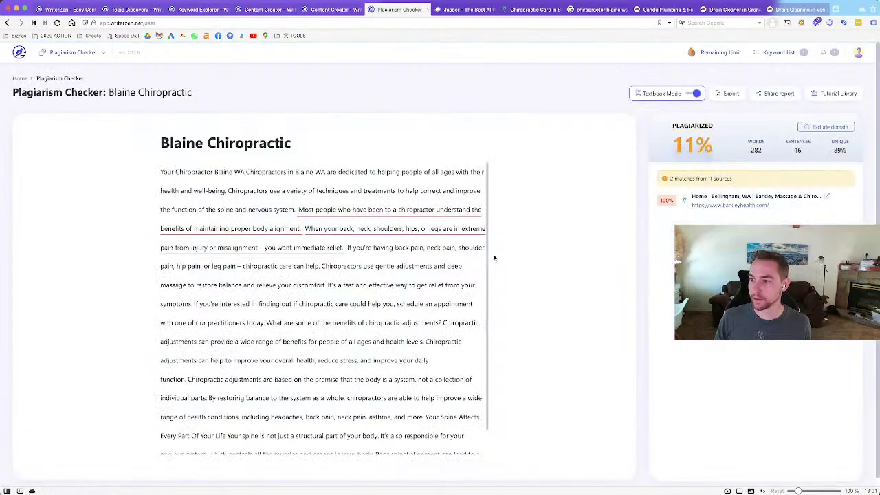
scroll(494, 257, "down", 1)
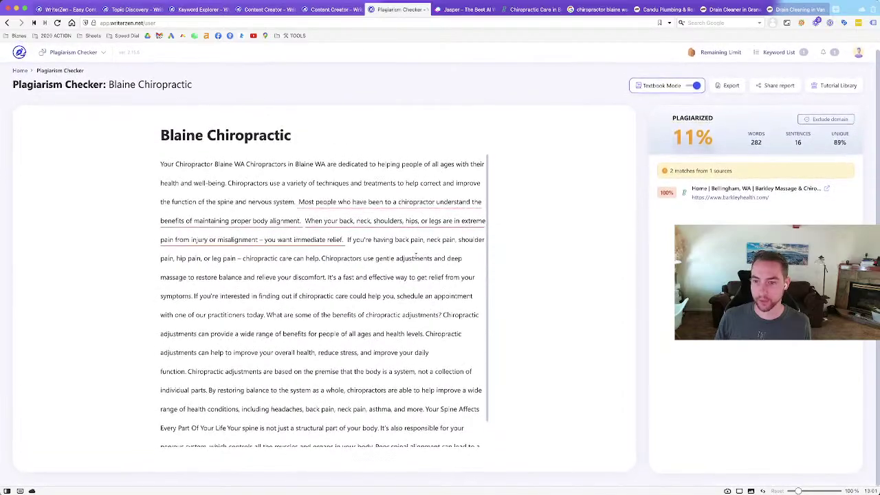
key("super+a")
left_click(390, 167)
left_click(80, 81)
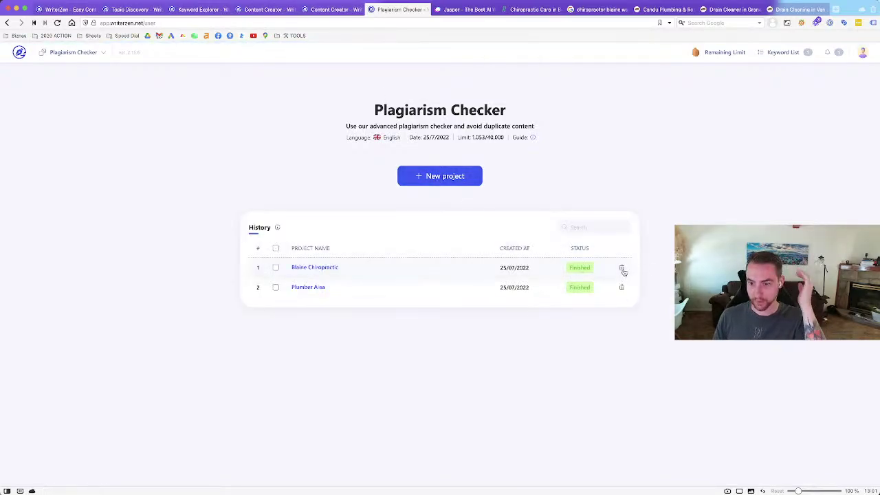
- Run a new plagiarism check titled "Blaine chiro - home" on the copied article text
left_click(450, 180)
left_click(344, 186)
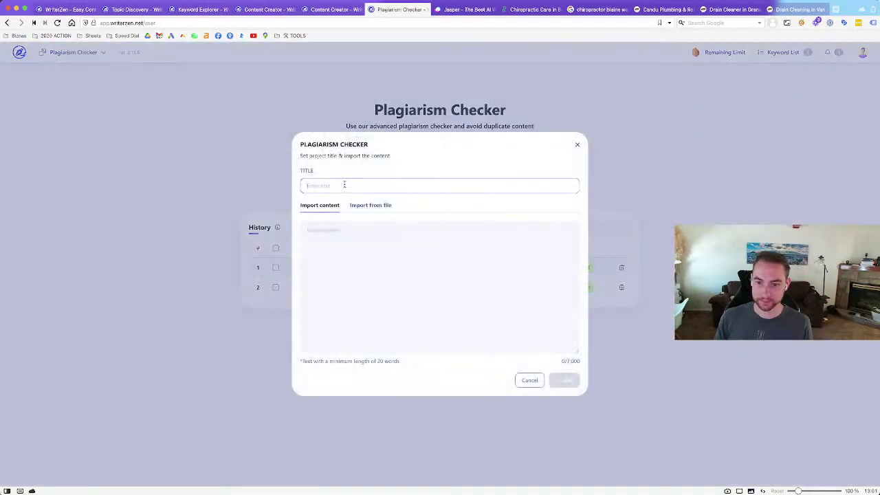
type("Blaine ch")
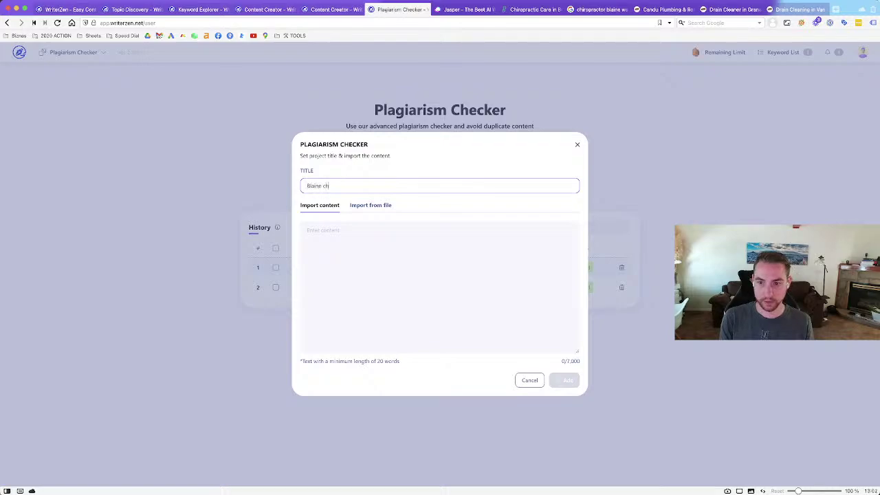
type("iro - home")
left_click(326, 261)
key("ctrl+v")
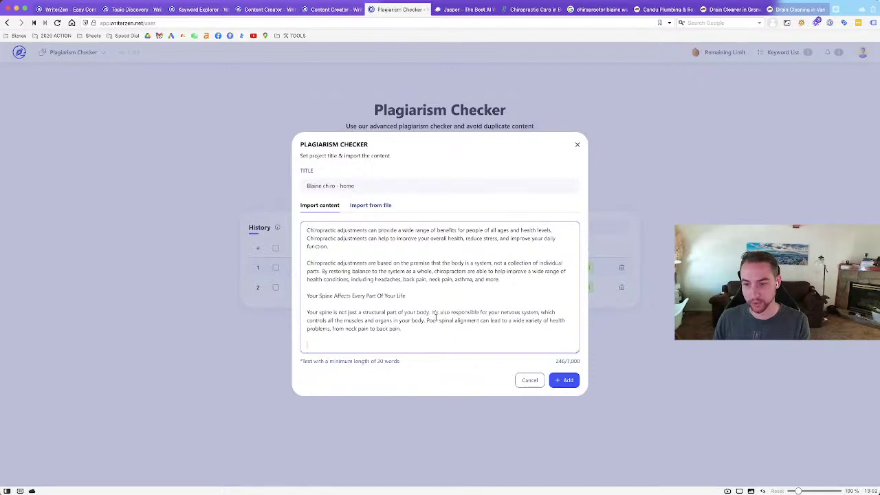
scroll(427, 310, "up", 1)
left_click(557, 381)
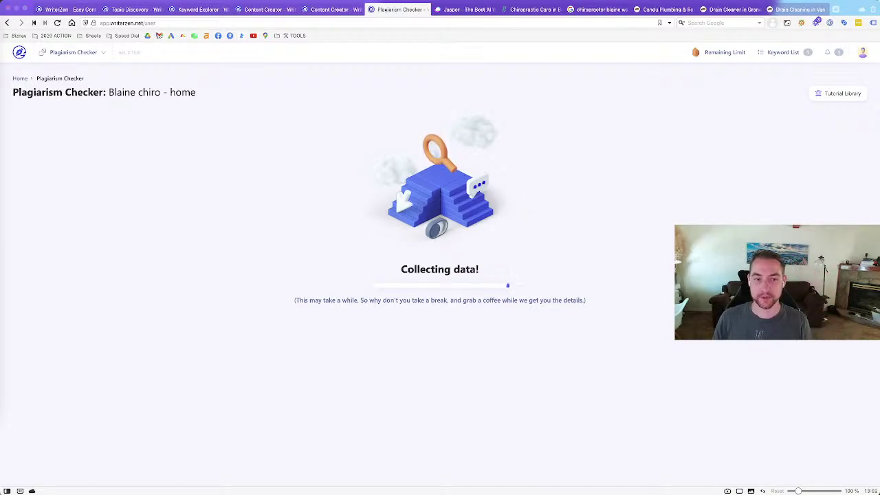
- View the Blaine Chiropractic & Massage project's article list in Content Creator and return to the running plagiarism check
left_click(333, 9)
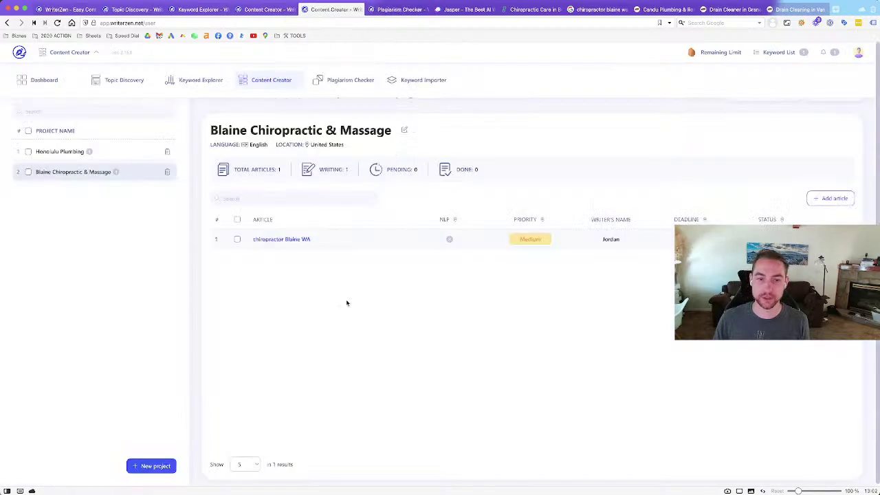
left_click(399, 9)
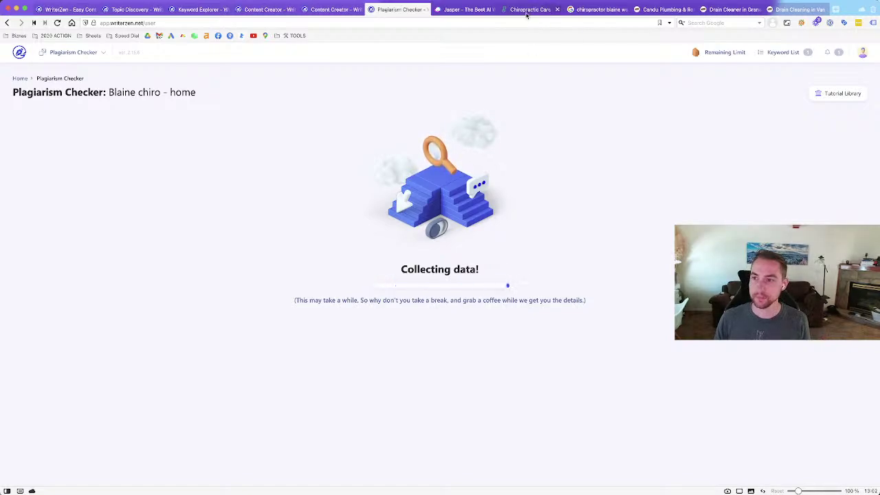
- Open Candu Plumbing's water heater repair page for Chatsworth, CA and examine its location-specific content and web address
left_click(730, 9)
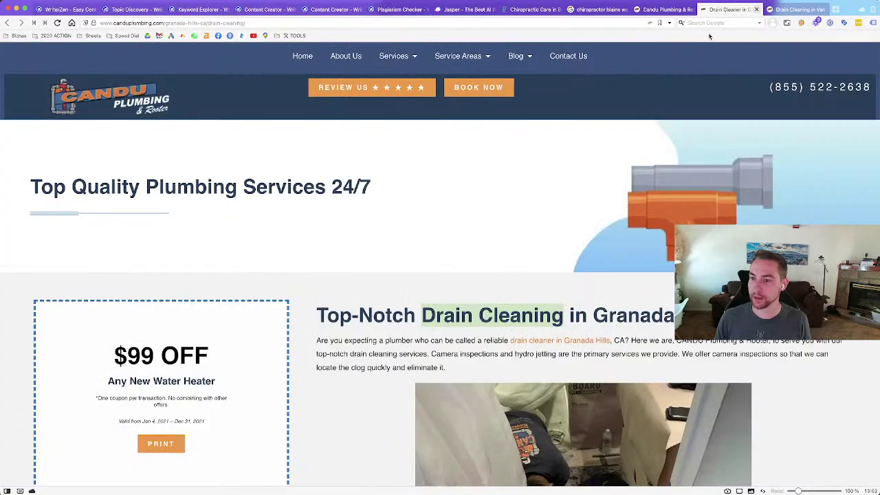
mouse_move(453, 55)
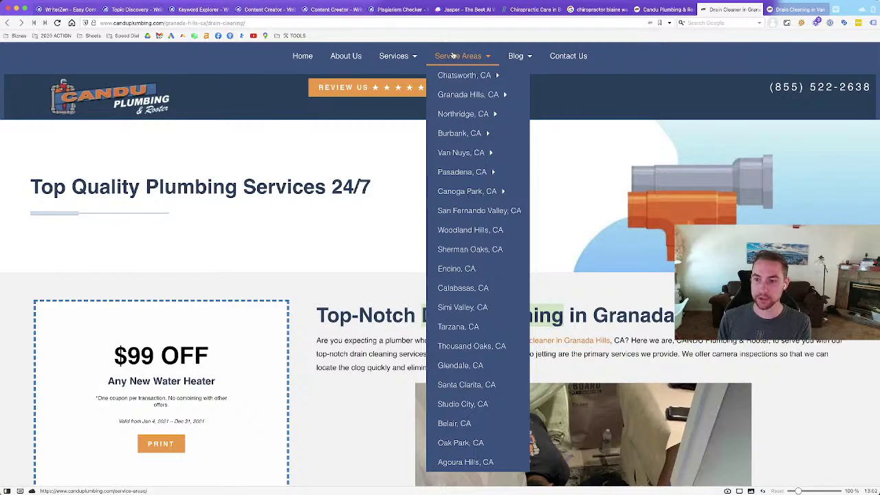
mouse_move(464, 75)
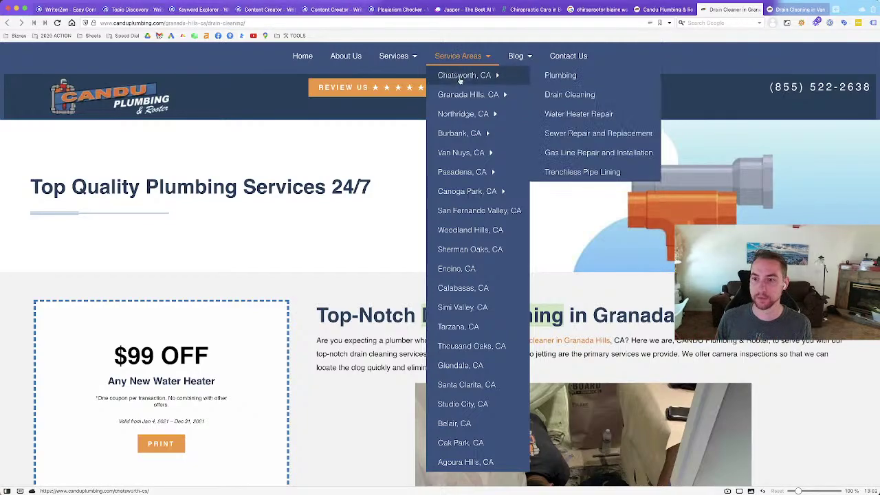
left_click(571, 116)
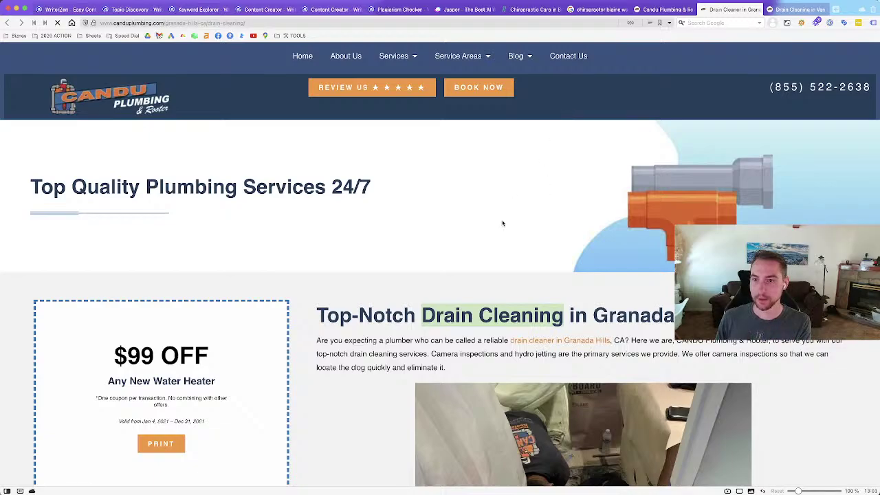
scroll(484, 247, "down", 9)
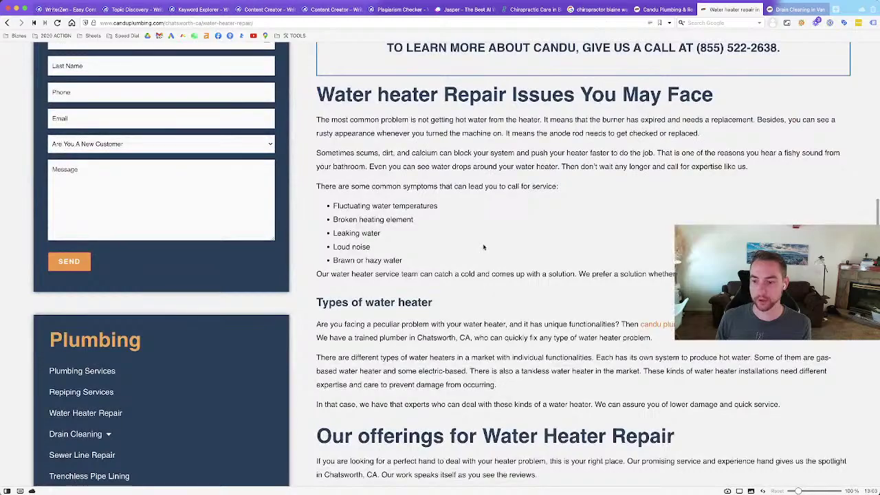
scroll(484, 247, "up", 10)
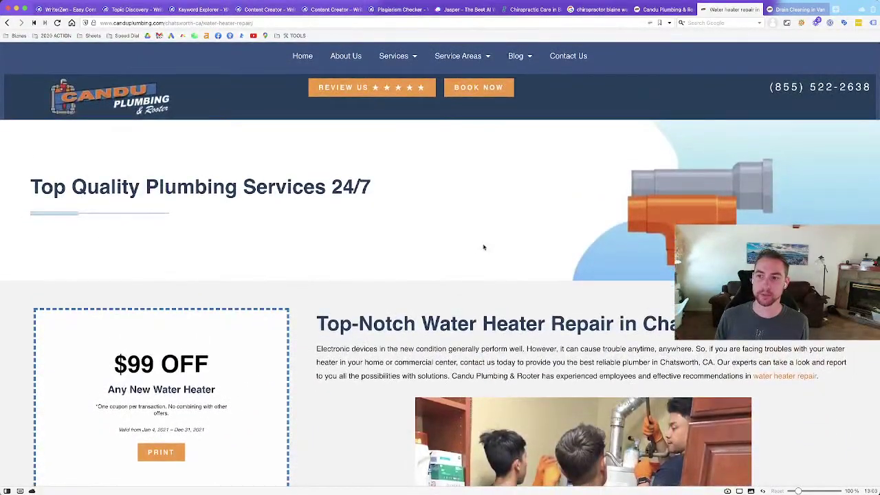
left_click(407, 23)
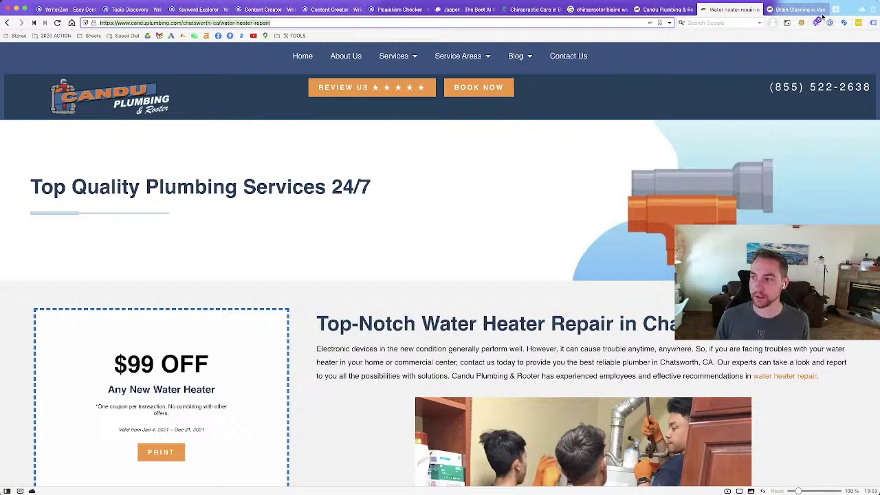
- View the leadgencoaching.io landing page in a new tab and close it again
left_click(836, 9)
type("leadgenco")
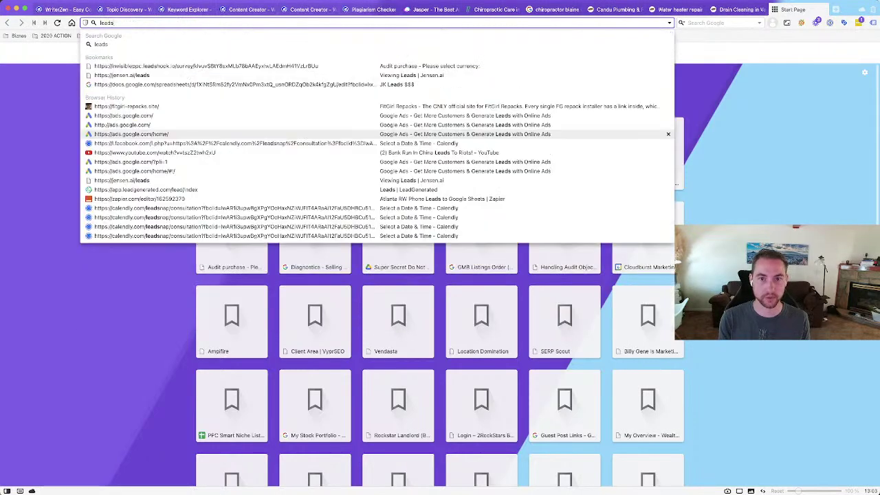
type("aching.io/")
key("BackSpace")
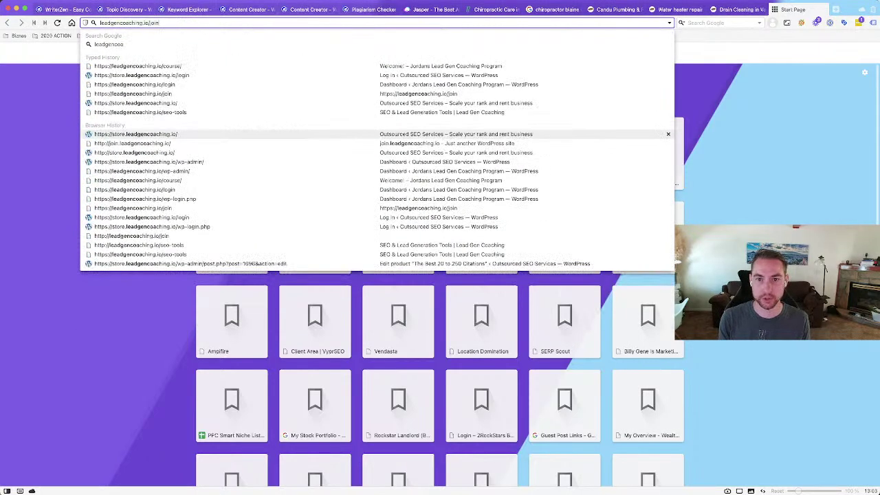
key("Return")
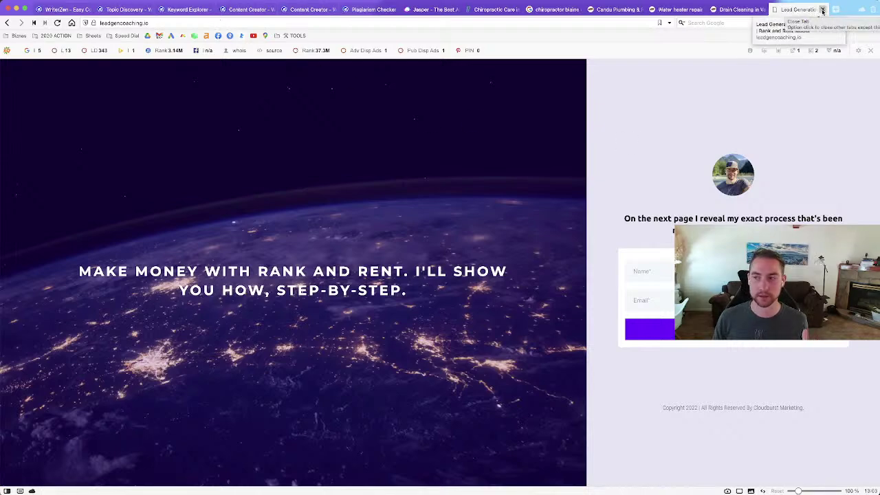
left_click(822, 10)
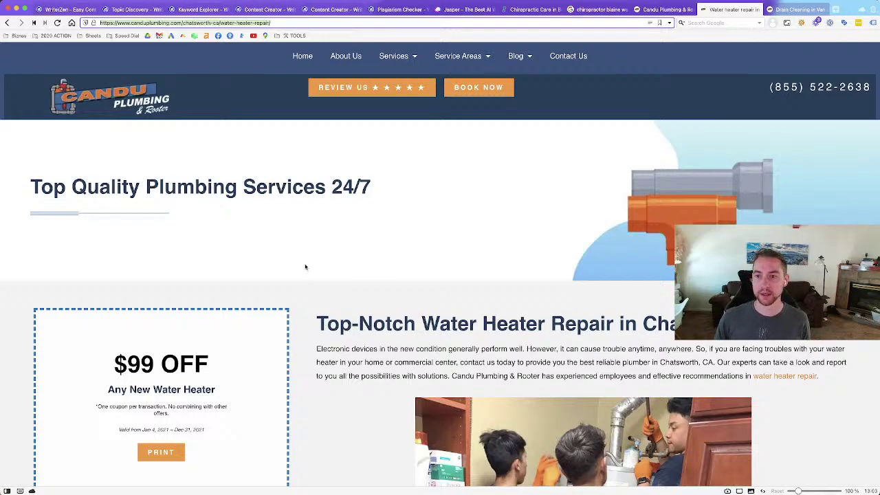
- Examine the Chatsworth page's "Top Quality Plumbing Services 24/7" heading, highlighting the whole line and the word "Plumbing"
left_click_drag(408, 192, 34, 193)
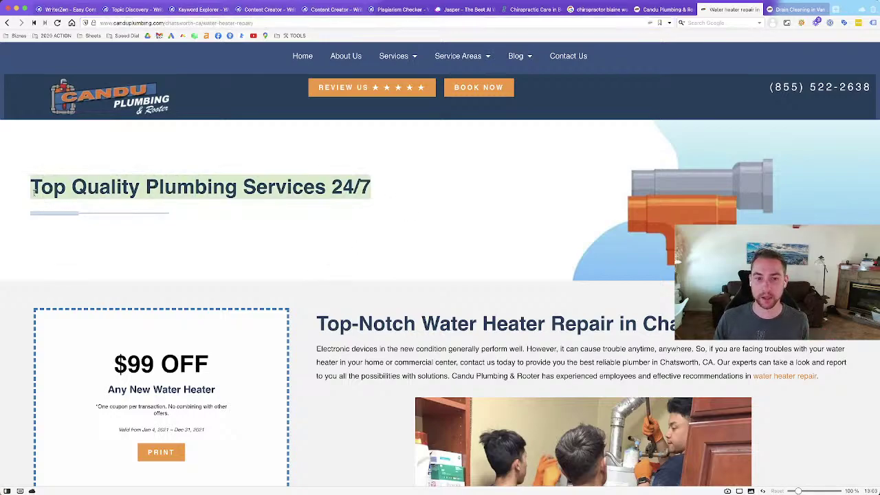
double_click(195, 191)
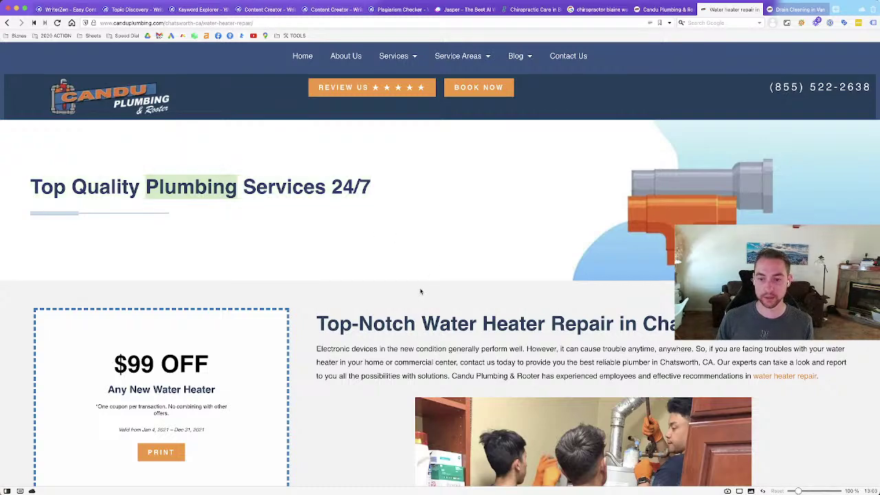
scroll(427, 301, "down", 1)
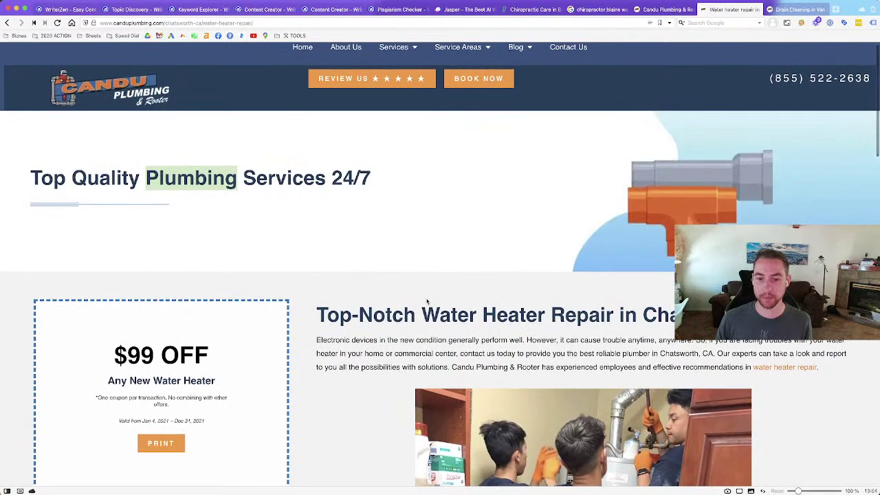
left_click(416, 175)
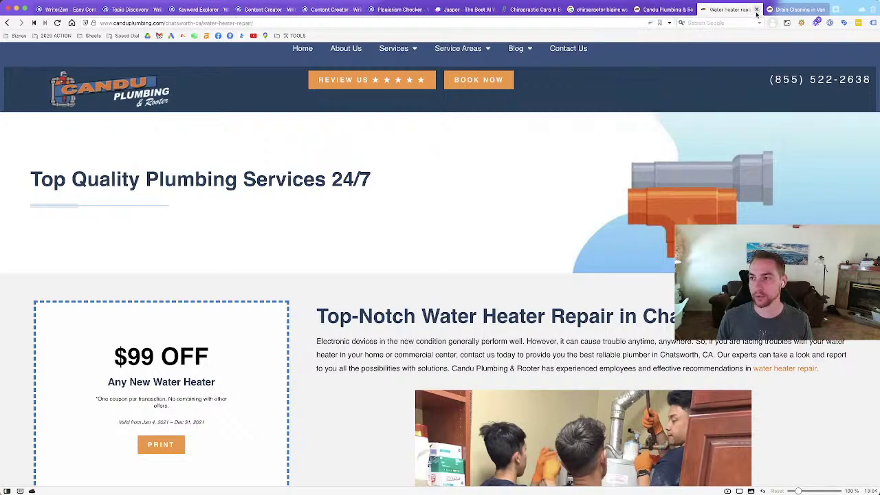
- Close the remaining Candu Plumbing tabs and return to the "Blaine chiro - home" plagiarism report
left_click(758, 12)
left_click(782, 9)
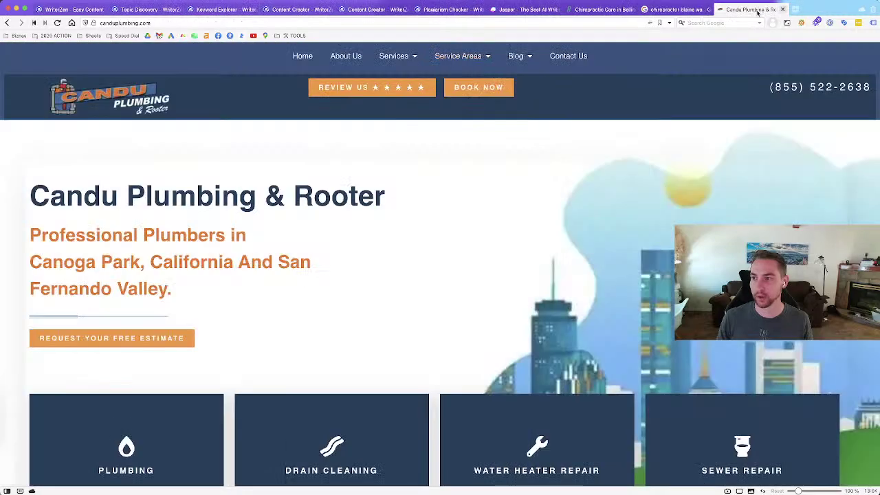
left_click(782, 10)
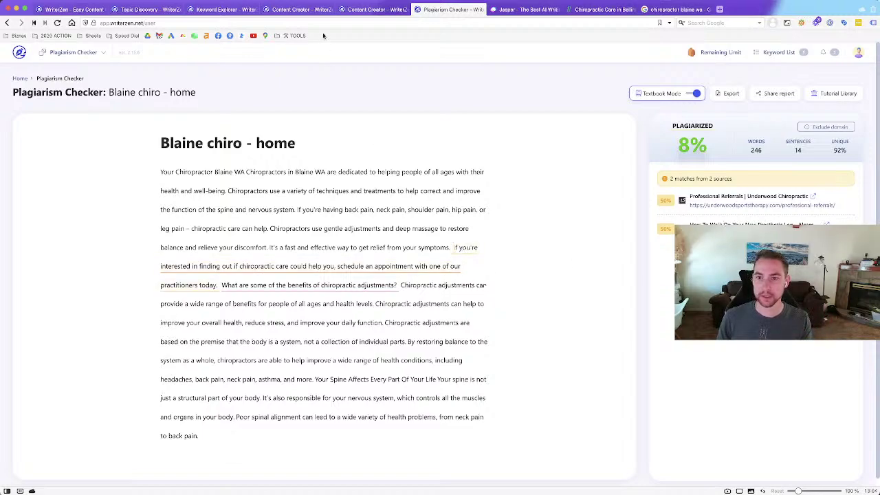
- In the "Your Chiropractor Blaine WA" article, generate Text Rewriter variants of the flagged sentence beginning "If you're interested in finding out"
left_click(310, 10)
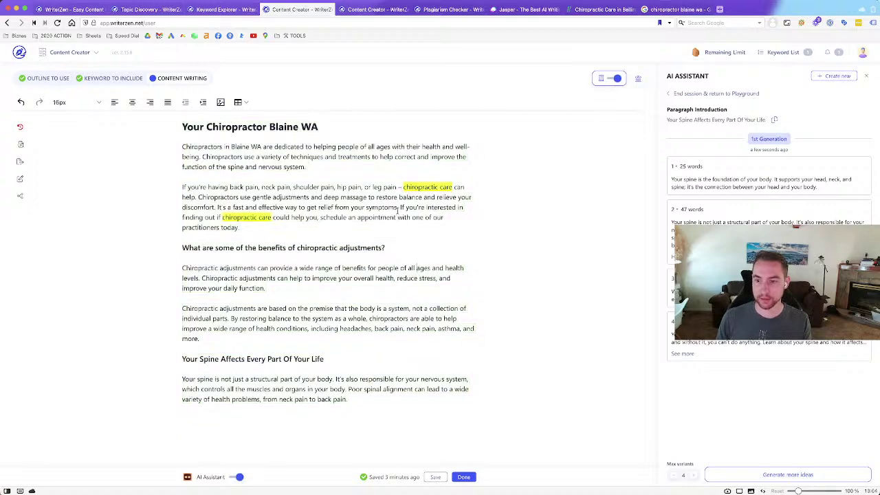
left_click_drag(400, 208, 426, 227)
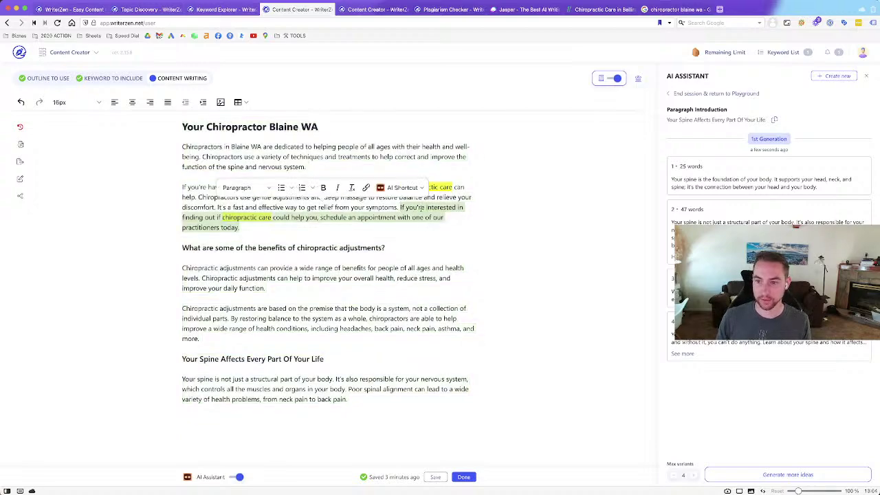
left_click(402, 187)
mouse_move(406, 249)
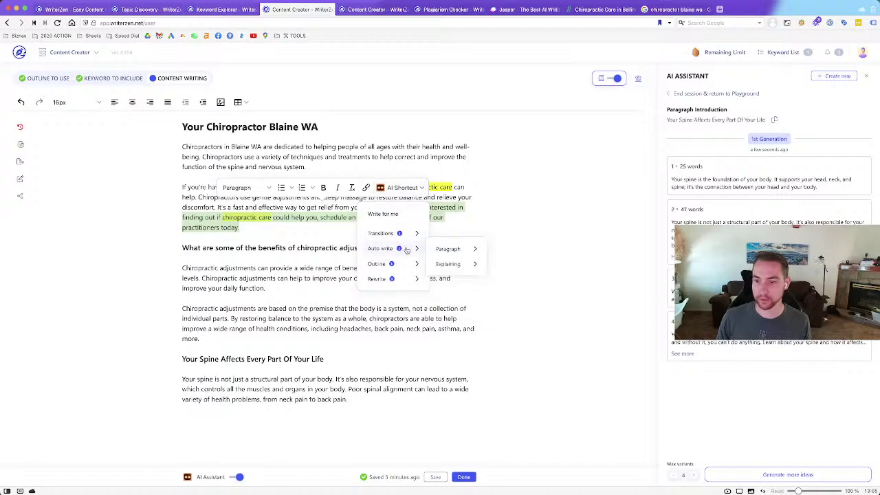
mouse_move(406, 283)
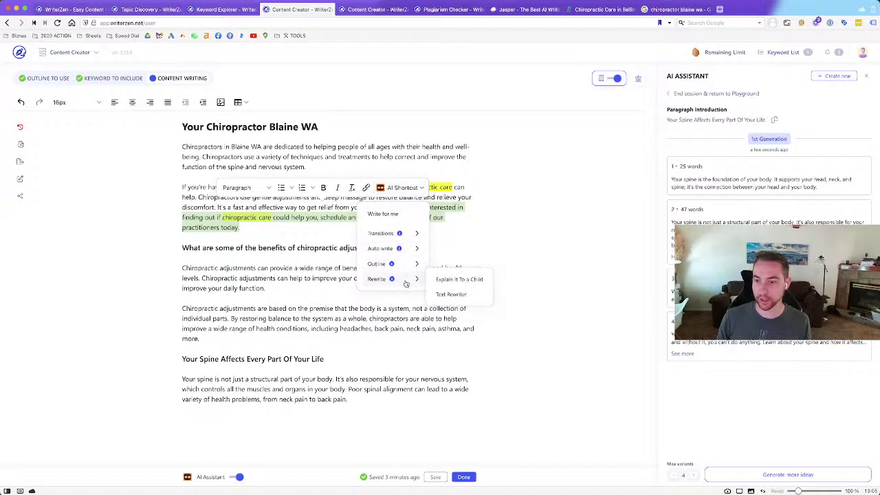
left_click(452, 294)
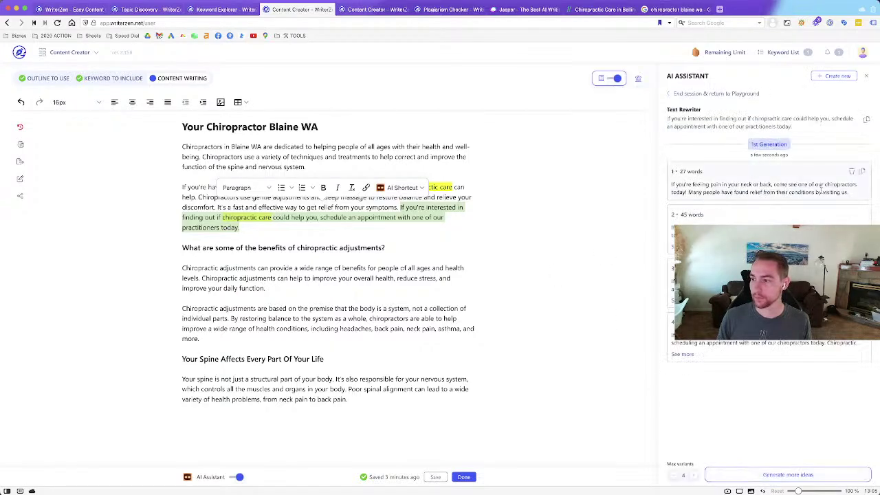
- Replace the flagged sentence with the first rewritten variant and insert "Blaine" before "chiropractors" in it
left_click(861, 171)
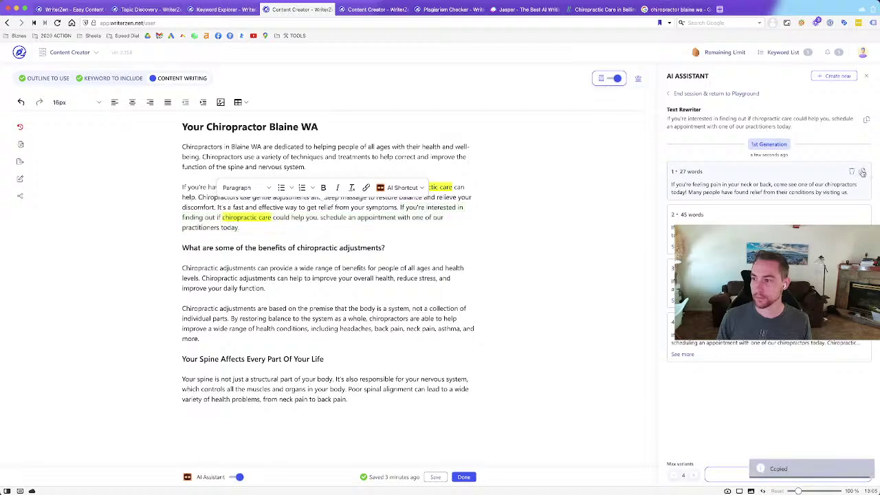
left_click_drag(399, 207, 416, 235)
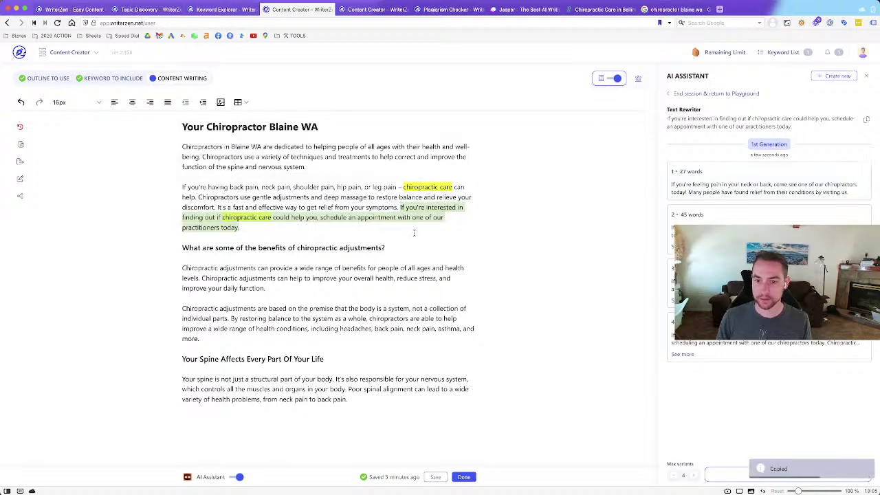
key("super+v")
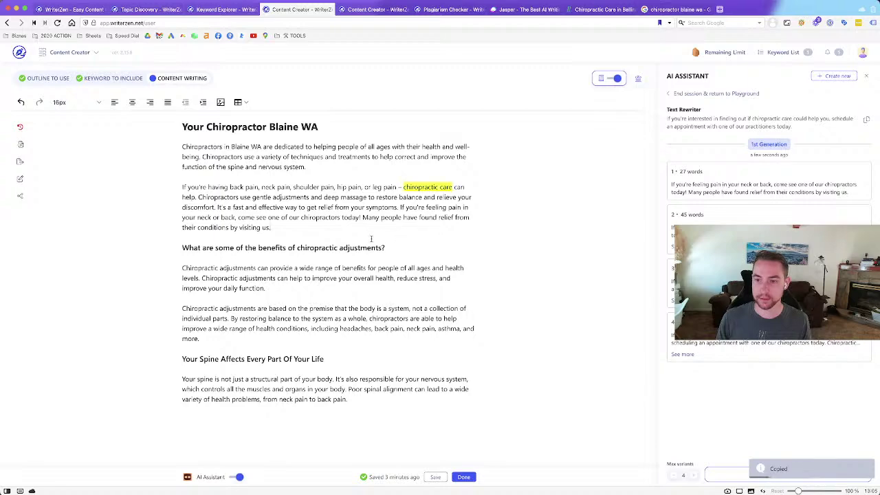
left_click(300, 218)
type("Blain")
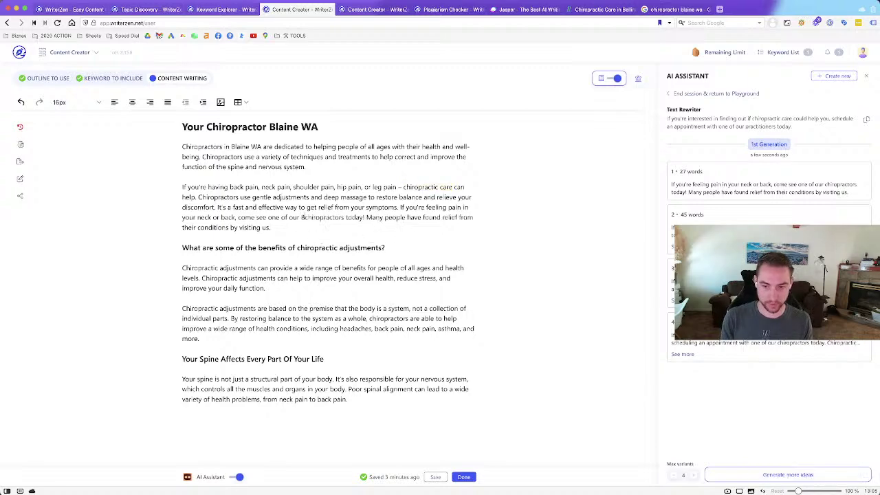
type("e")
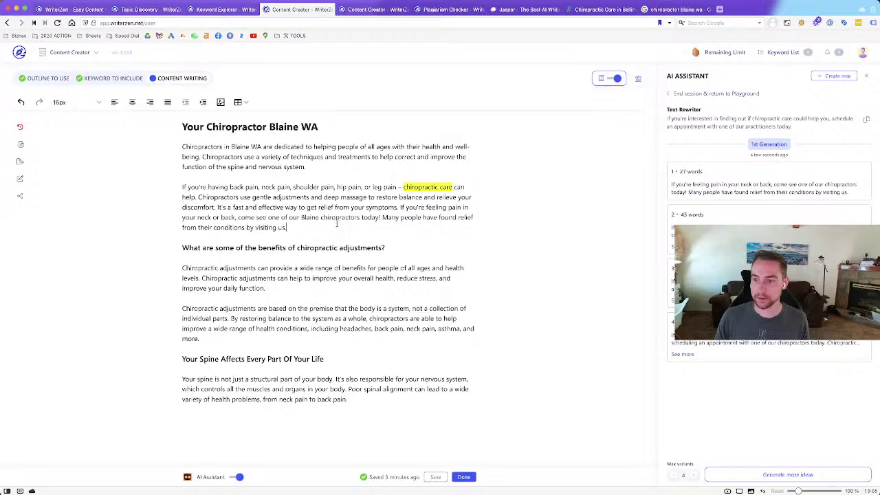
- Review the passages flagged in the plagiarism report and highlight the matching "What are some of the benefits of chiropractic adjustments?" heading in the article
left_click(450, 9)
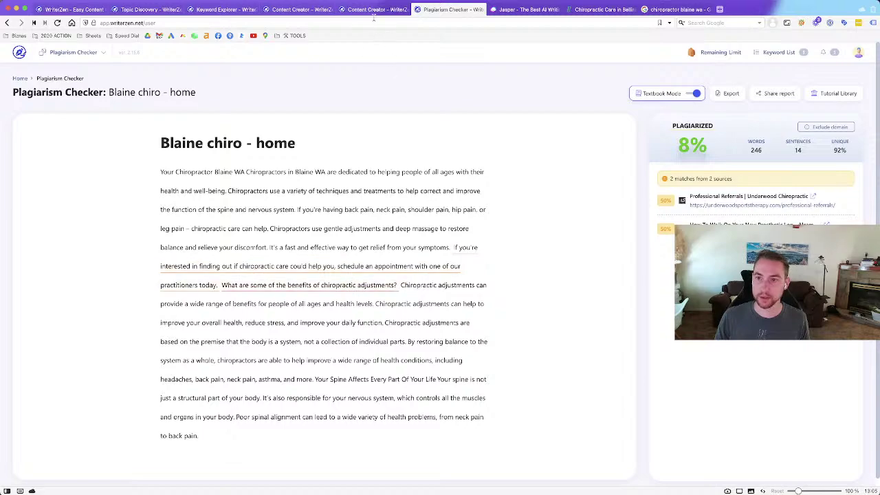
left_click(375, 9)
left_click(301, 10)
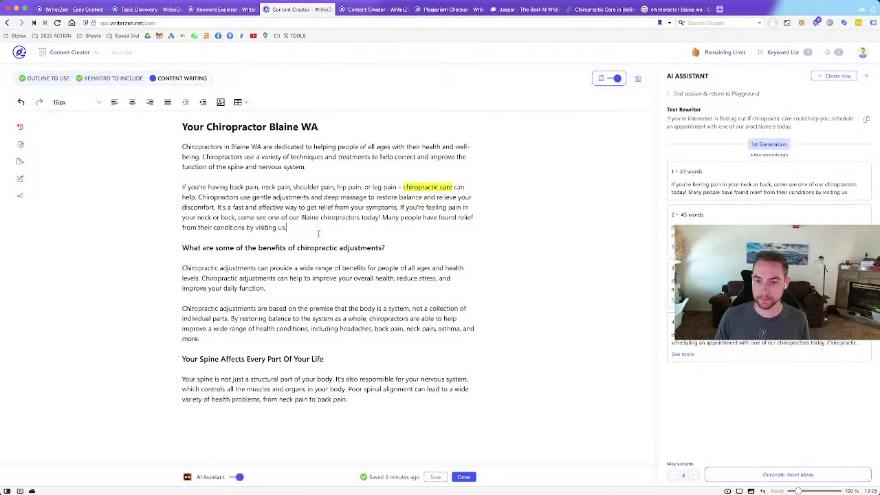
triple_click(301, 247)
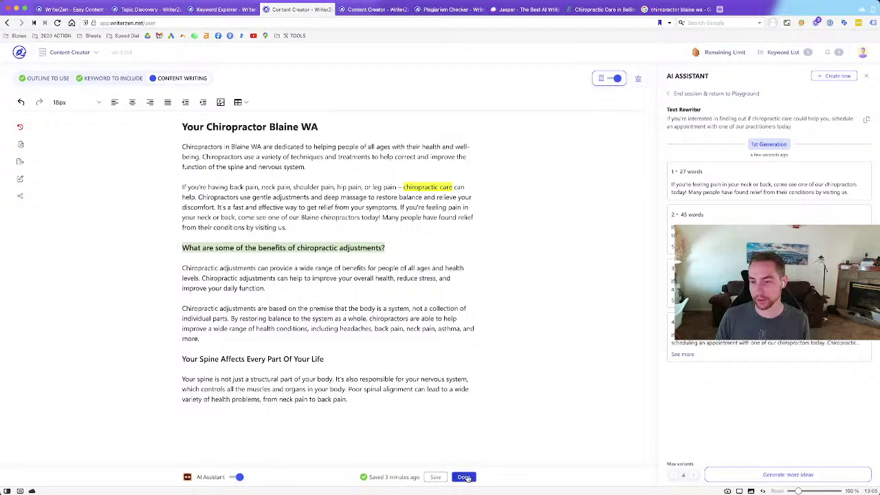
- Copy the whole revised article and run it through a new Plagiarism Checker project titled "chiro 3"
left_click(396, 227)
key("ctrl+a")
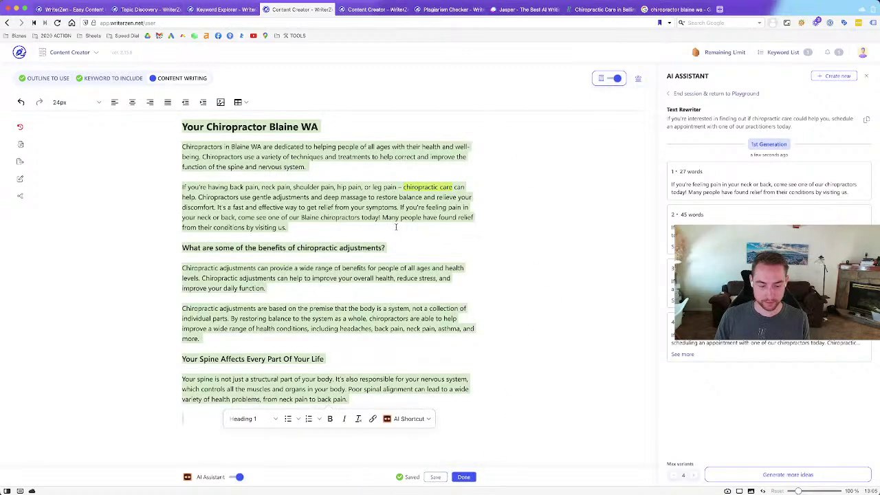
left_click(435, 8)
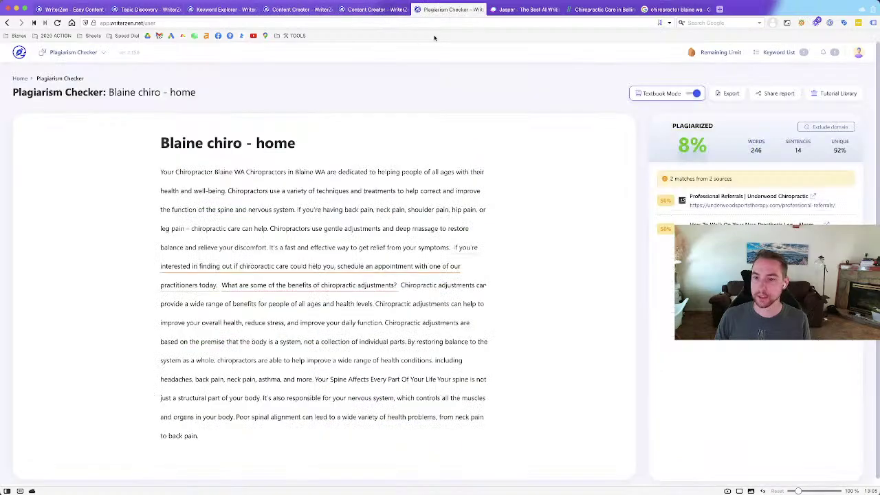
left_click(63, 78)
left_click(437, 180)
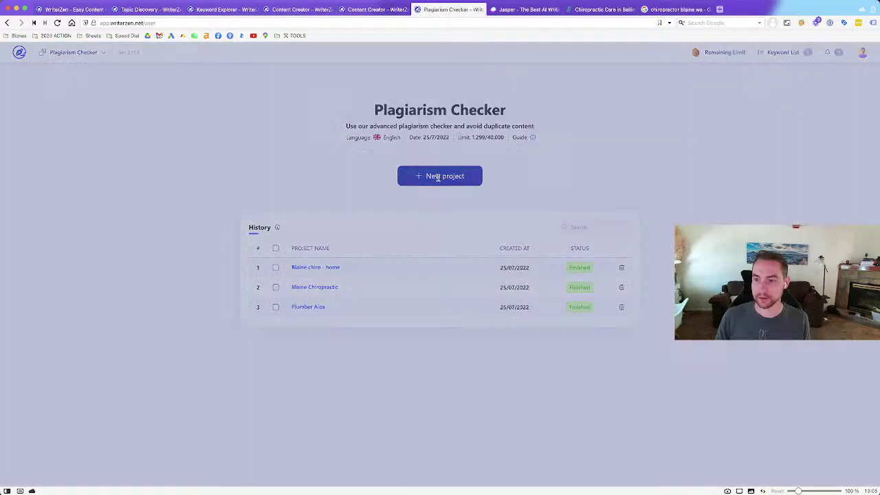
left_click(389, 183)
type("chiro 3")
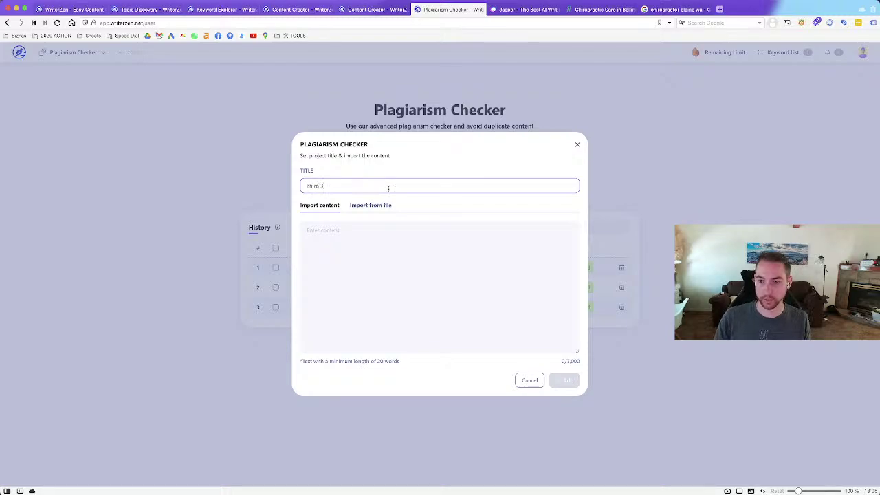
key("Tab")
key("ctrl+v")
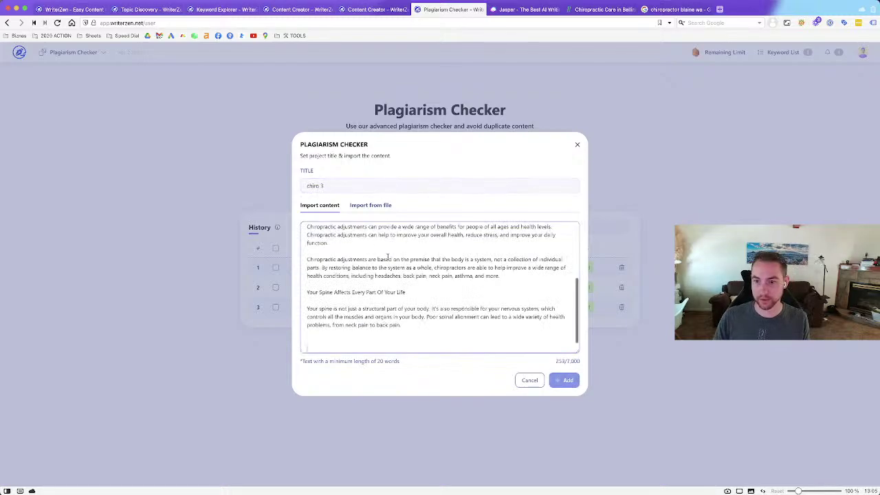
left_click(561, 385)
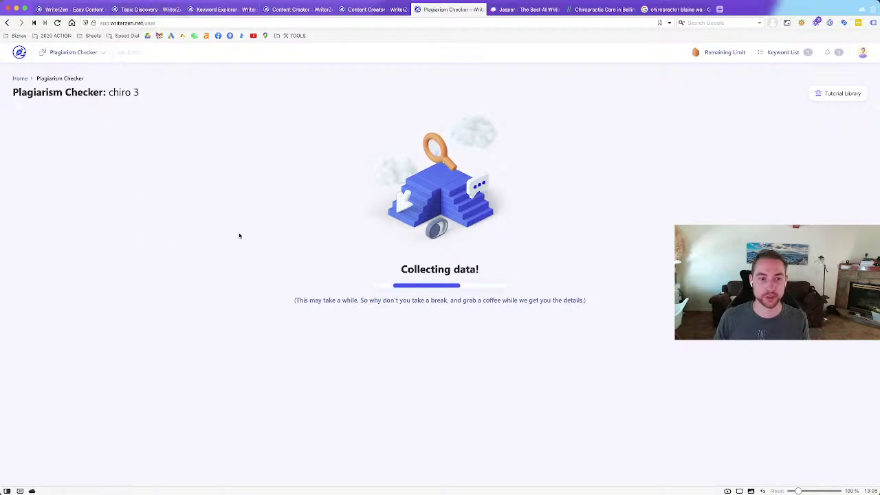
- Close the Jasper and Chiropractic Care tabs and open the saved "chiropractor blaine wa" report in Keyword Explorer
left_click(555, 10)
left_click(555, 9)
left_click(371, 10)
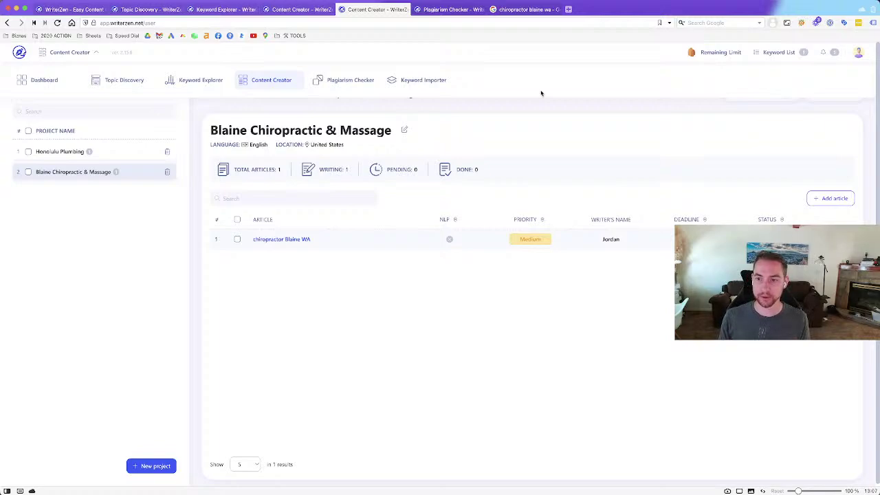
left_click(201, 83)
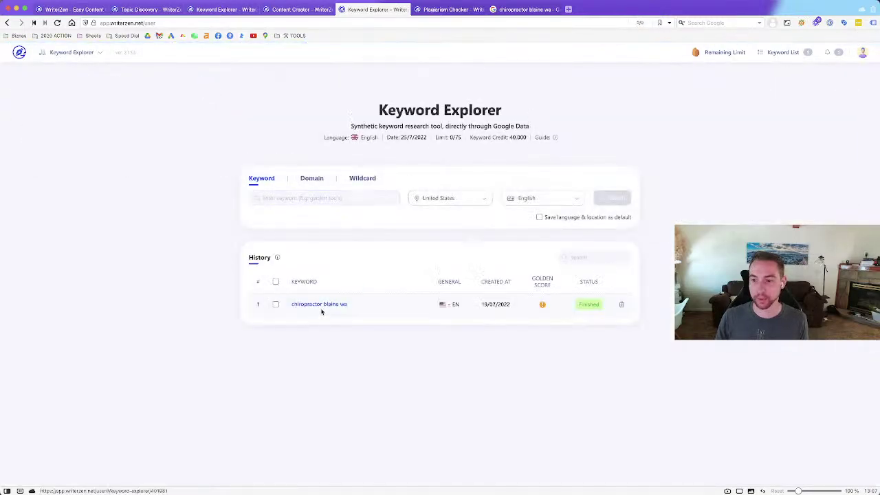
left_click(329, 308)
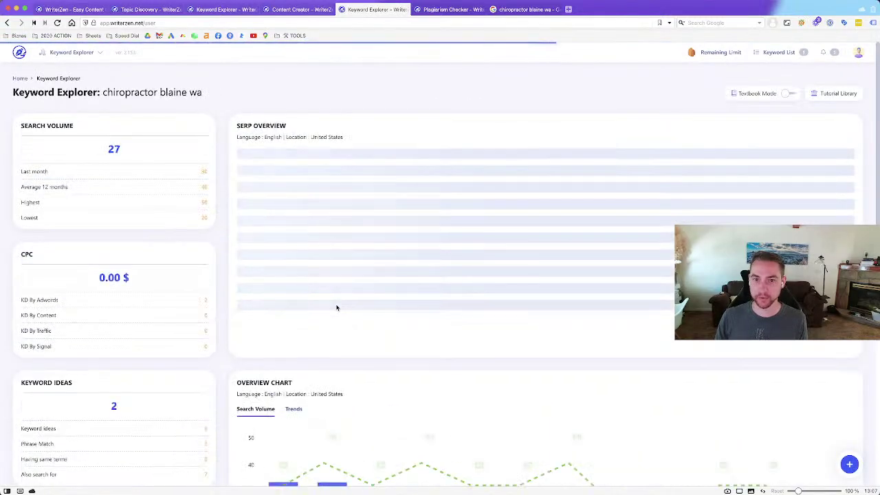
- Examine the search volume, overview chart and keyword data table for "chiropractor blaine wa"
scroll(225, 235, "down", 1)
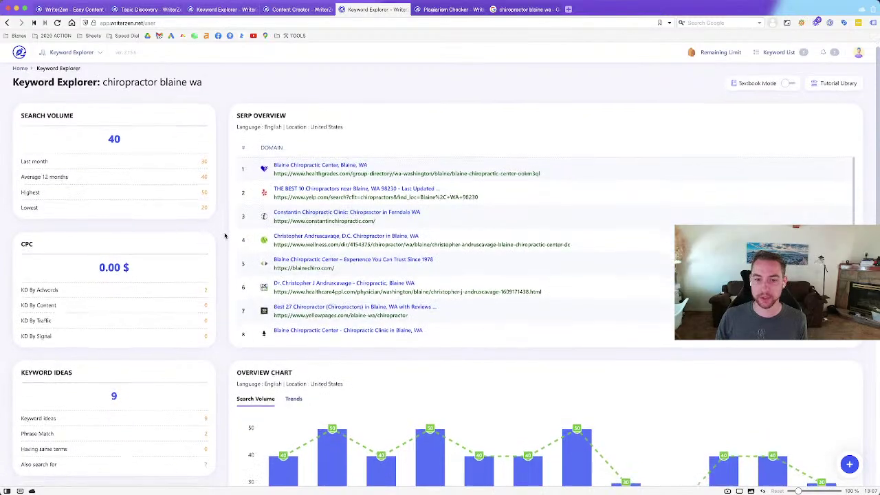
double_click(113, 110)
scroll(193, 318, "down", 10)
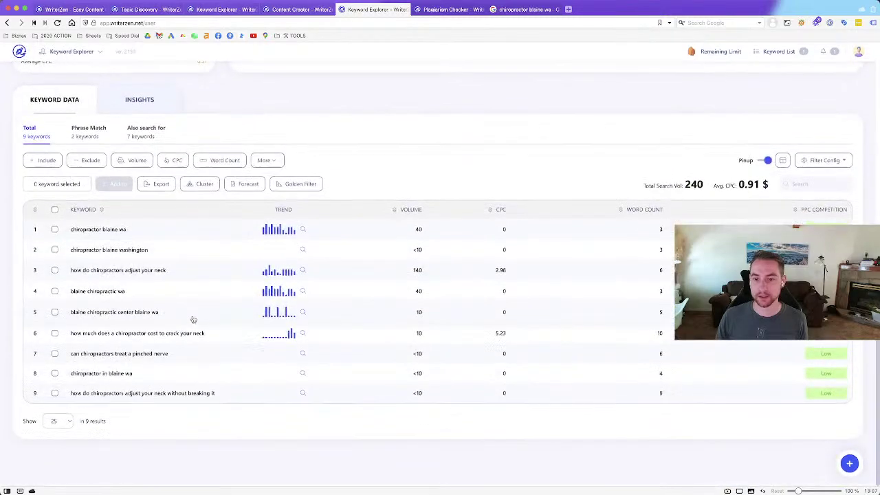
scroll(193, 318, "up", 3)
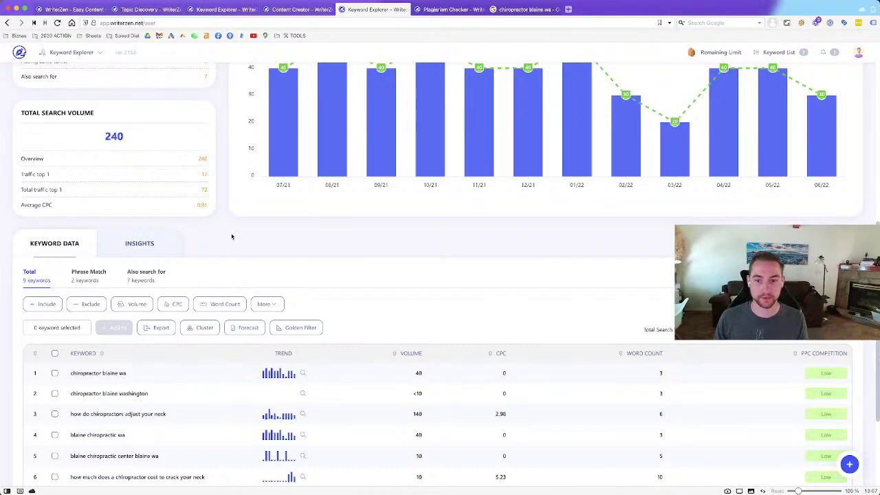
scroll(246, 238, "down", 3)
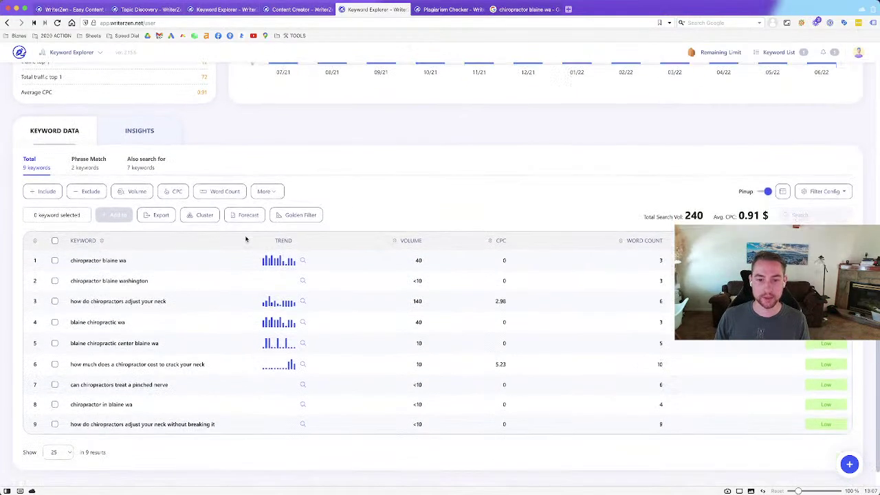
scroll(194, 269, "down", 1)
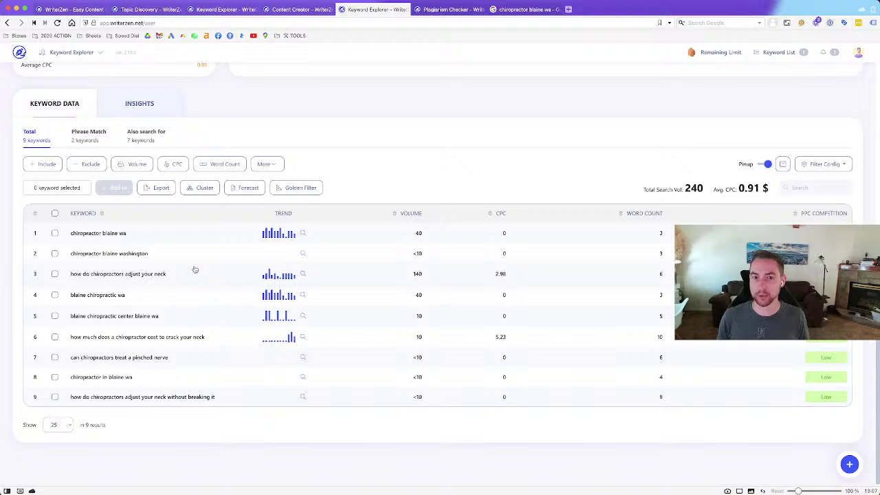
- Switch to Facebook in a new tab and open the private Lead Generation Coaching Program group from the managed groups
left_click(569, 8)
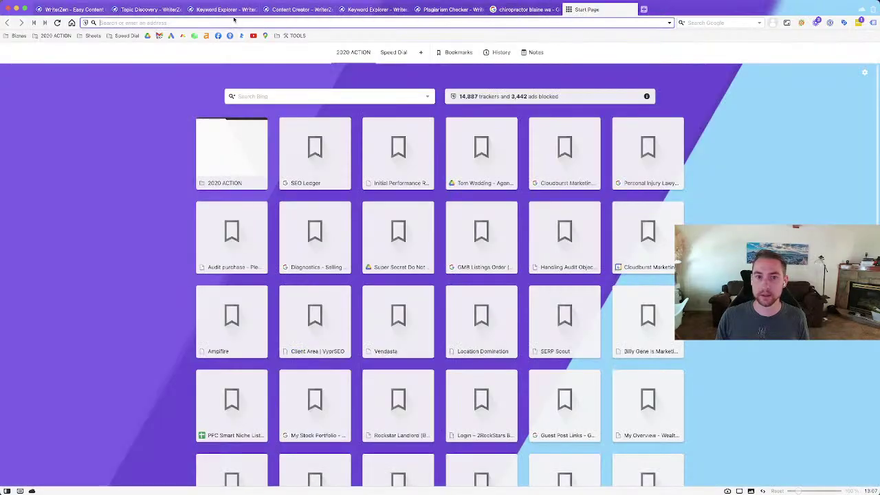
left_click(217, 37)
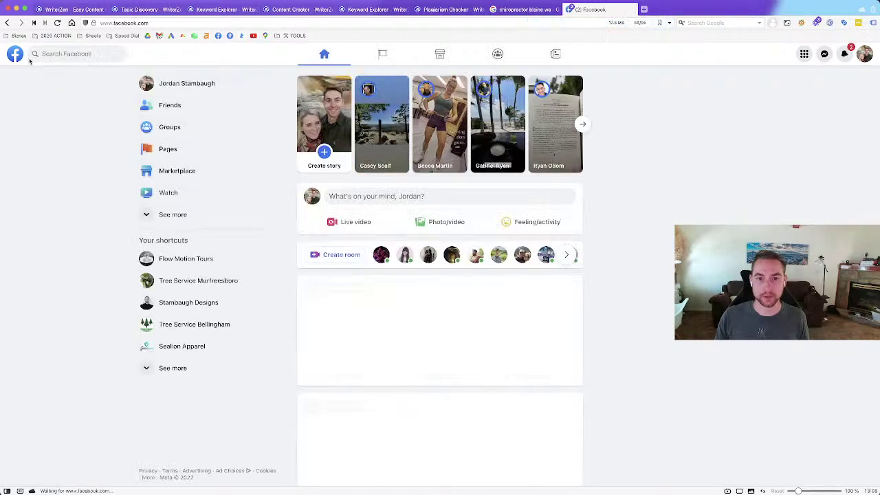
left_click(163, 127)
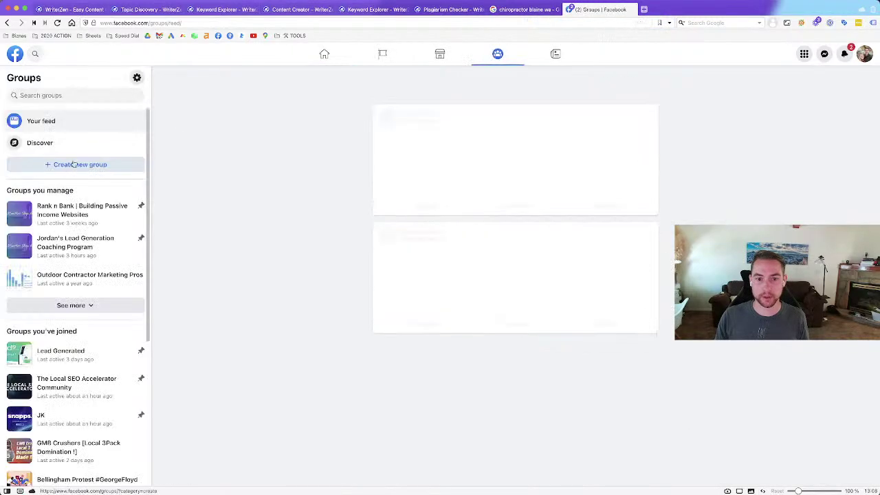
left_click(113, 251)
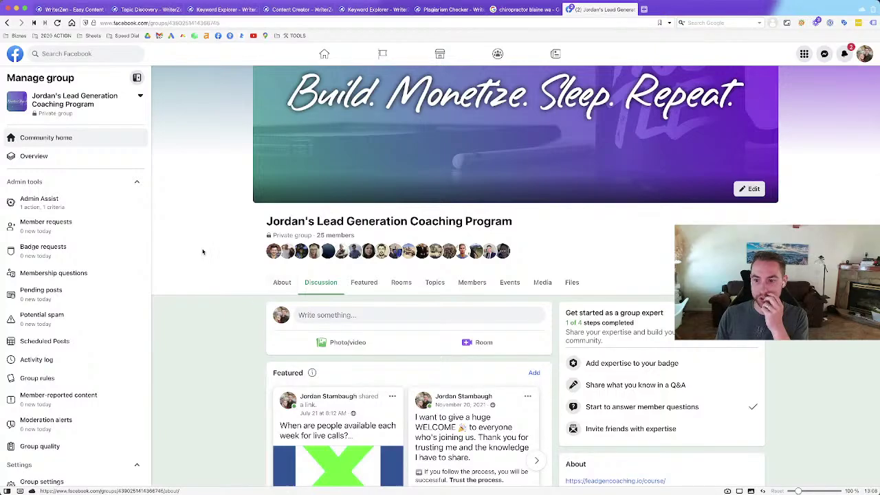
- Look over the coaching group's home page and switch to the "Rank n Bank | Building Passive Income Websites" group
scroll(202, 253, "down", 5)
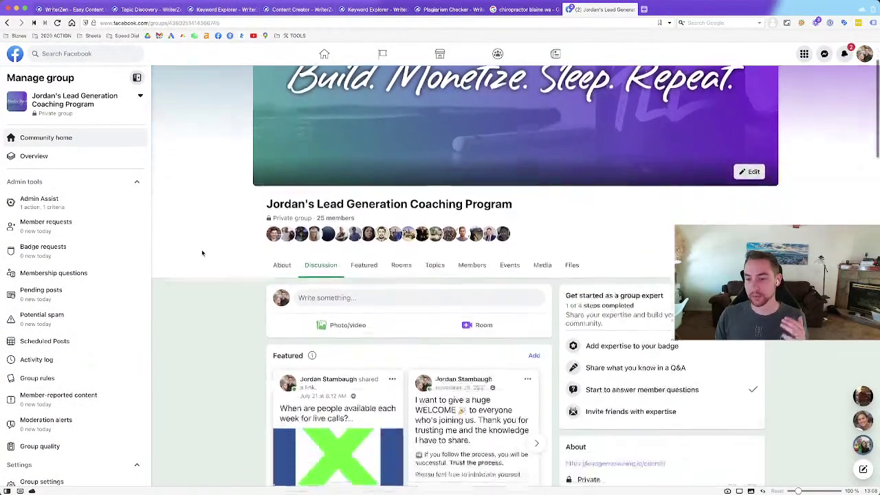
scroll(202, 253, "up", 5)
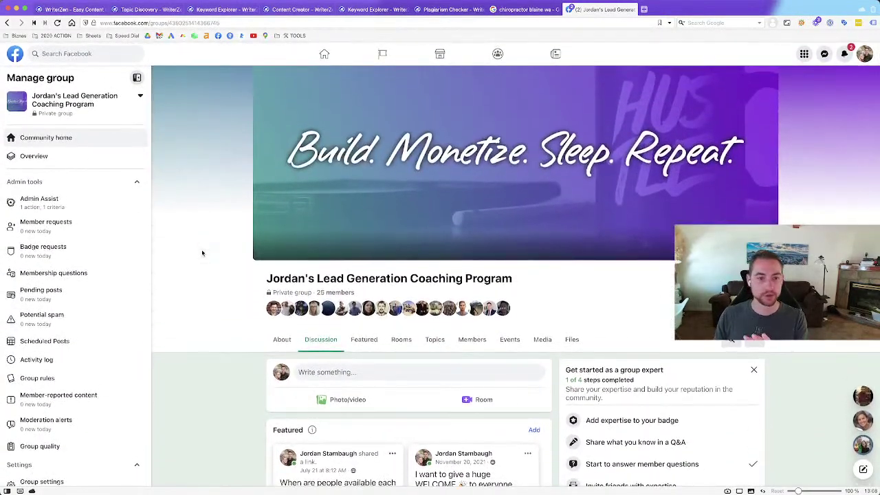
left_click(138, 99)
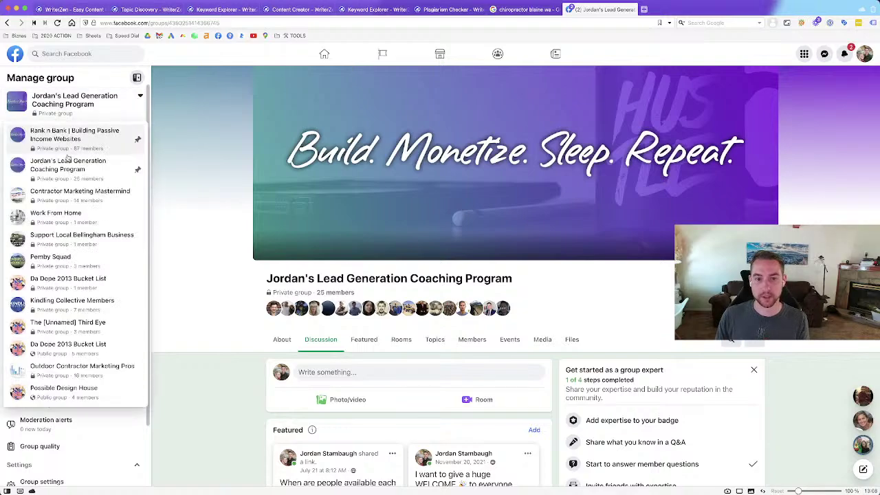
left_click(57, 138)
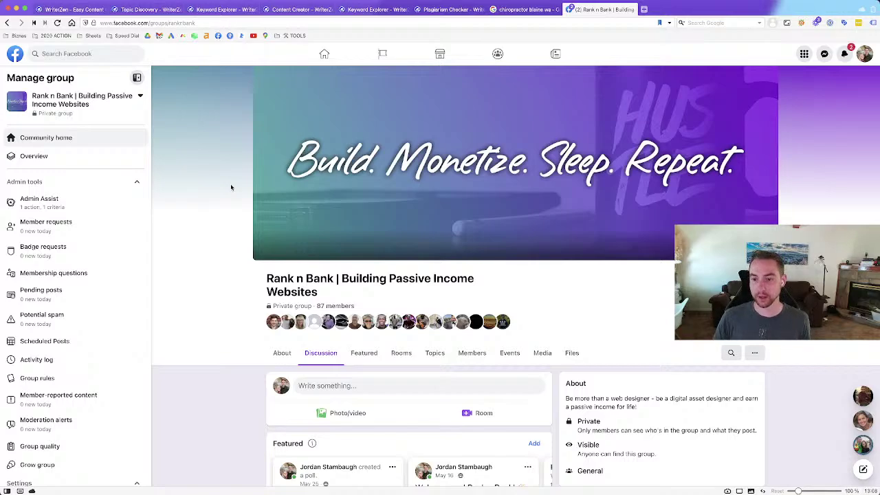
- Open the featured "Let's get a master poll going" post in the Rank n Bank group and review its poll options and comments
scroll(231, 186, "down", 3)
scroll(231, 187, "down", 3)
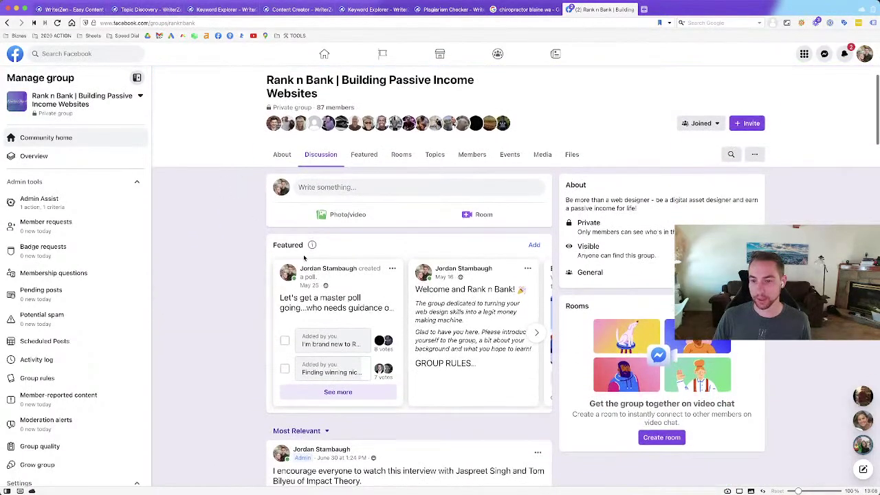
left_click(357, 313)
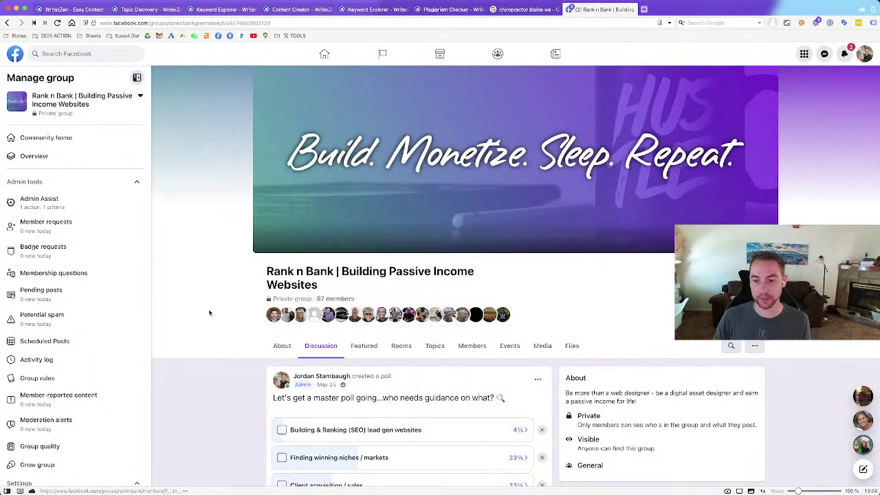
scroll(210, 311, "down", 3)
scroll(210, 312, "down", 1)
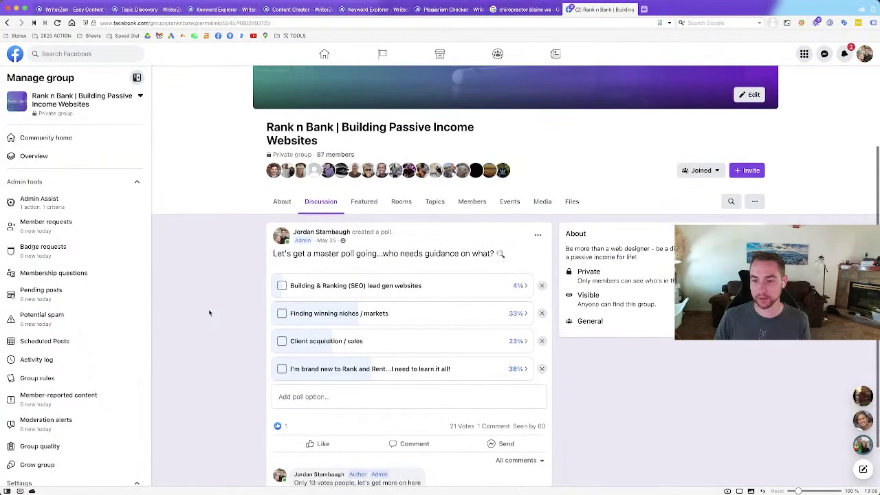
scroll(219, 327, "down", 1)
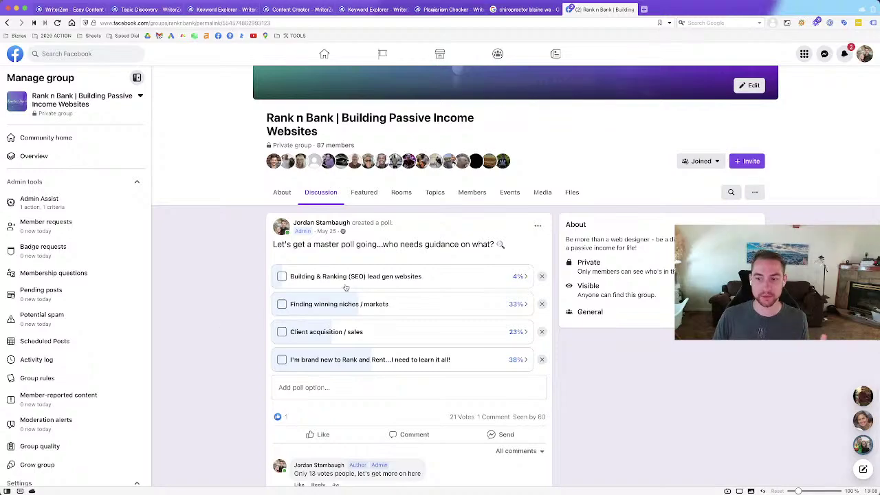
scroll(422, 278, "down", 1)
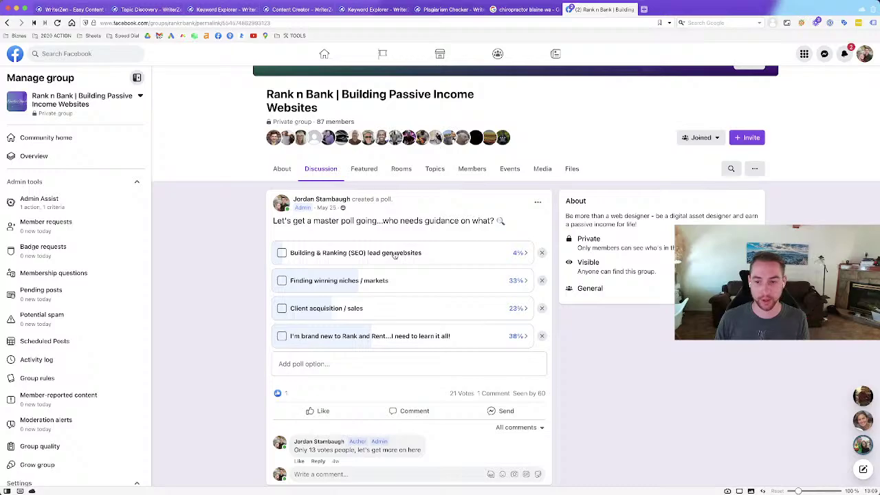
scroll(221, 319, "up", 1)
scroll(222, 320, "up", 5)
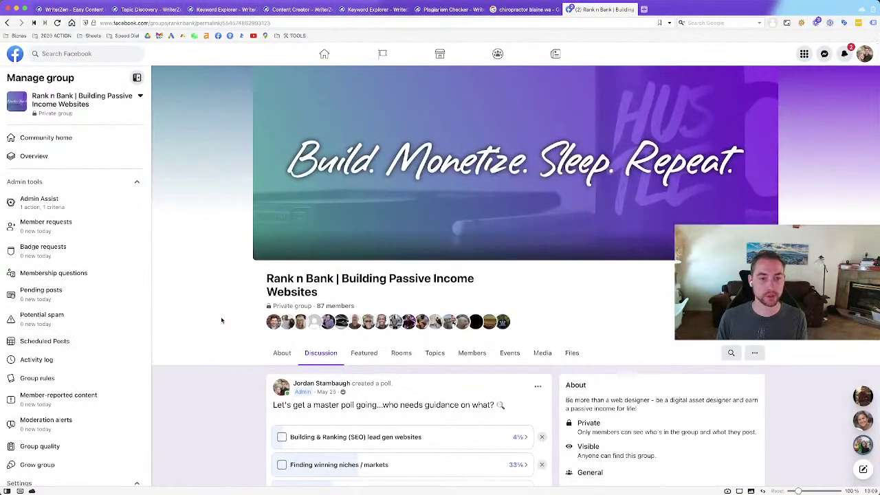